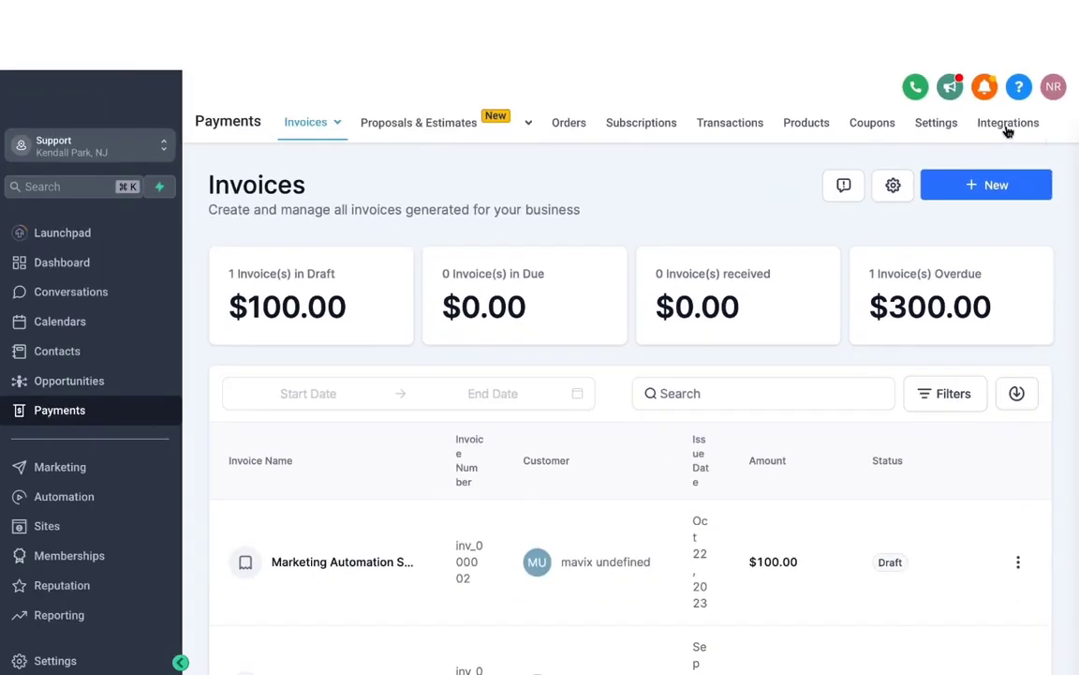
Review the available payment provider integrations, including NMI, Authorize.net and Stripe.
left_click(997, 149)
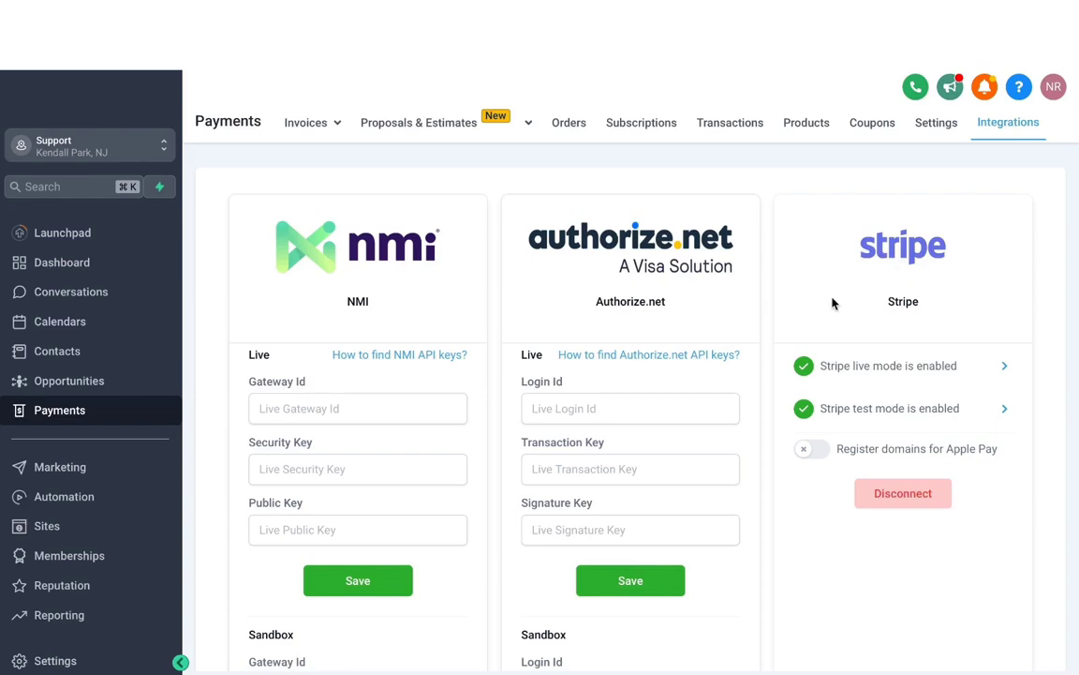
scroll(810, 304, "down", 4)
scroll(801, 247, "up", 1)
scroll(801, 246, "up", 3)
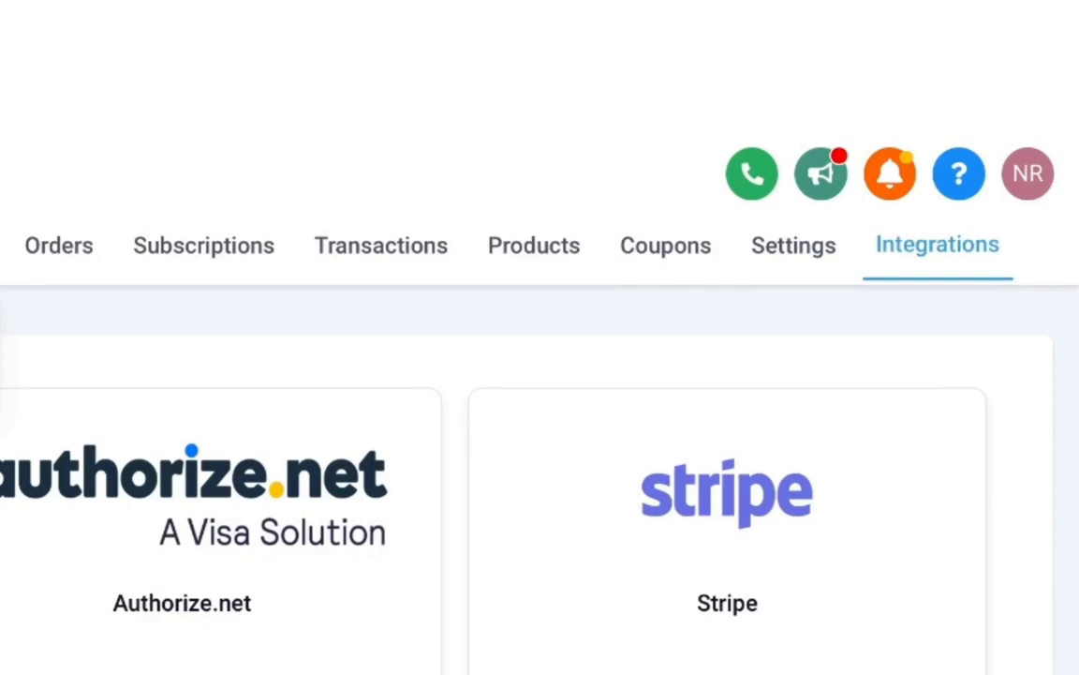
Enable automatic sales receipts for payments in the payment settings.
left_click(789, 249)
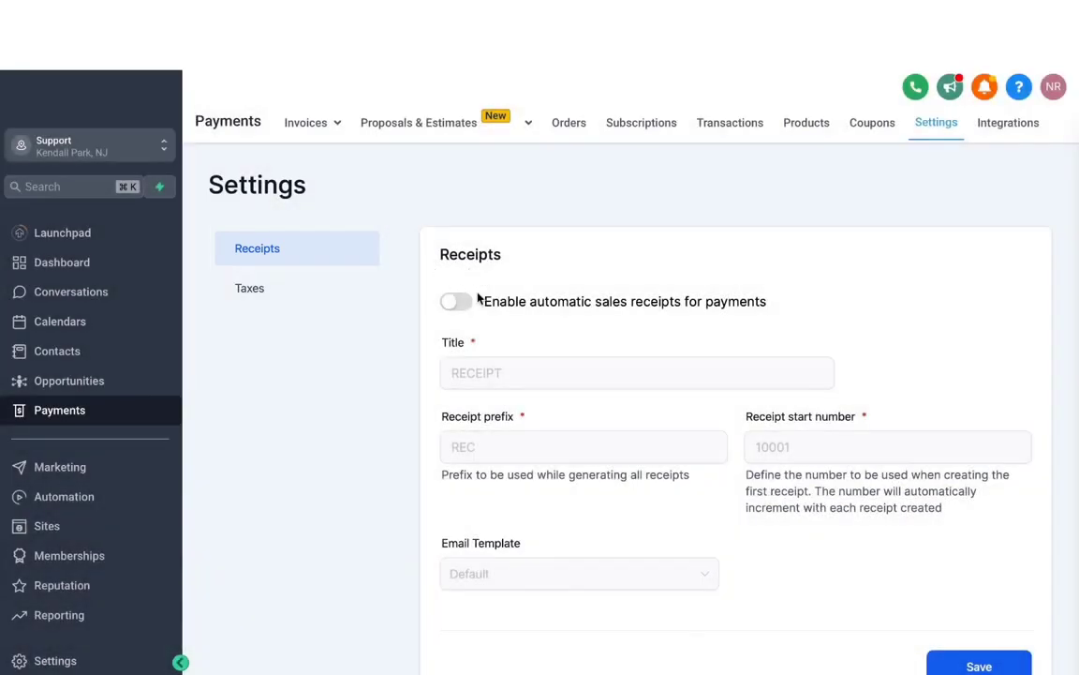
left_click(460, 303)
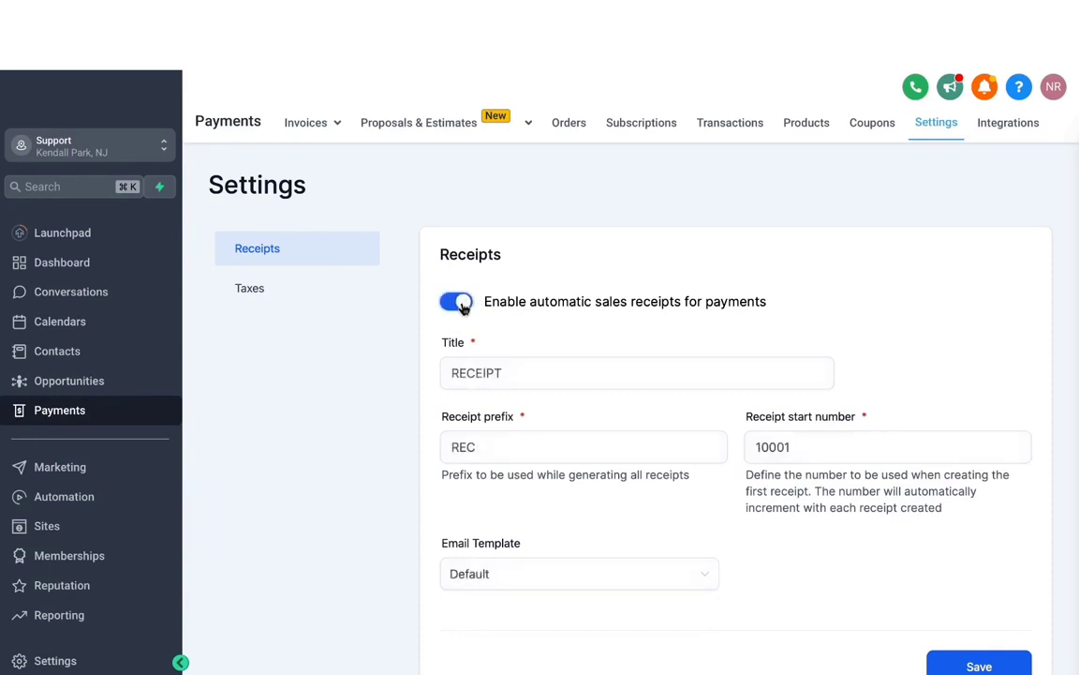
scroll(500, 400, "down", 1)
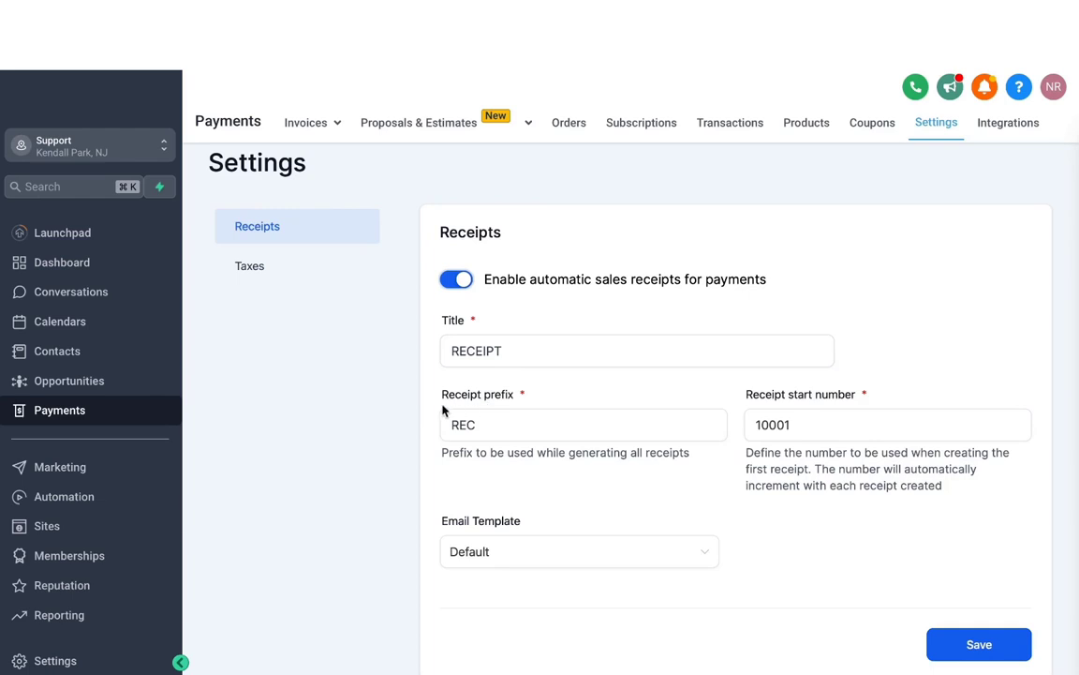
left_click(494, 422)
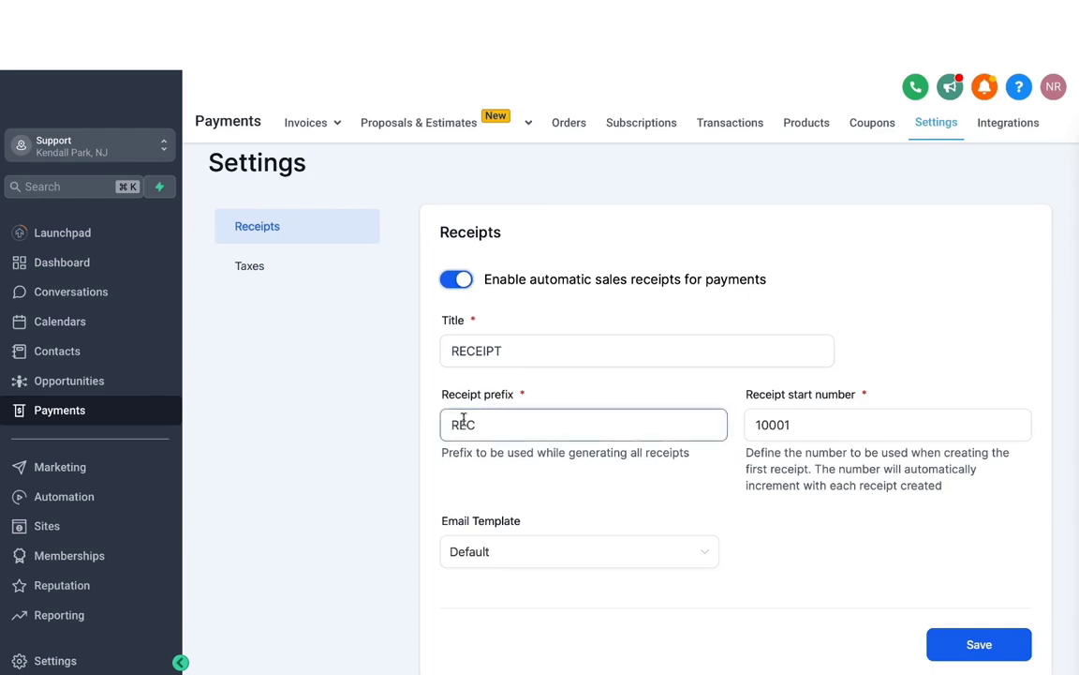
left_click(774, 413)
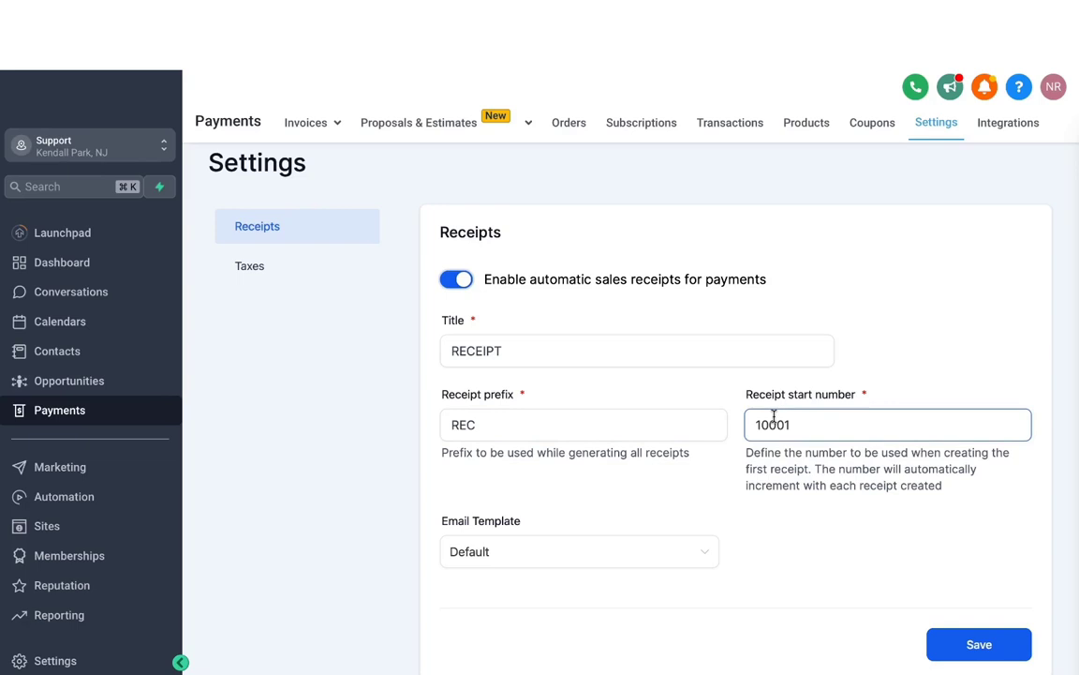
scroll(609, 426, "down", 1)
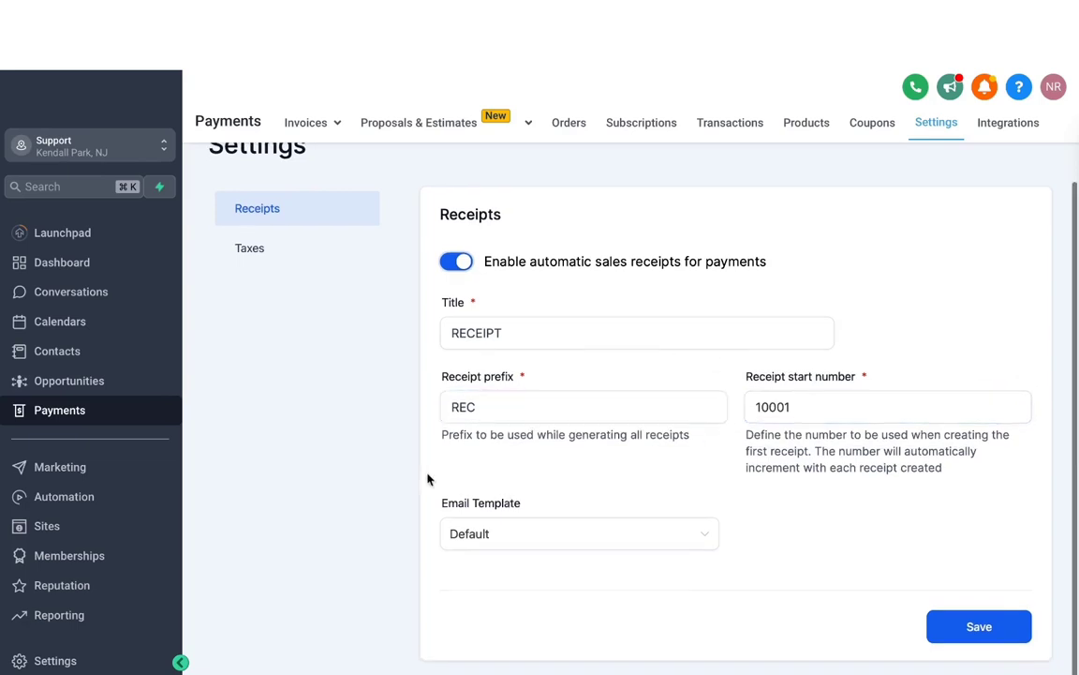
Set the receipt email template to Pulse Marketing and save the receipt settings.
left_click(485, 534)
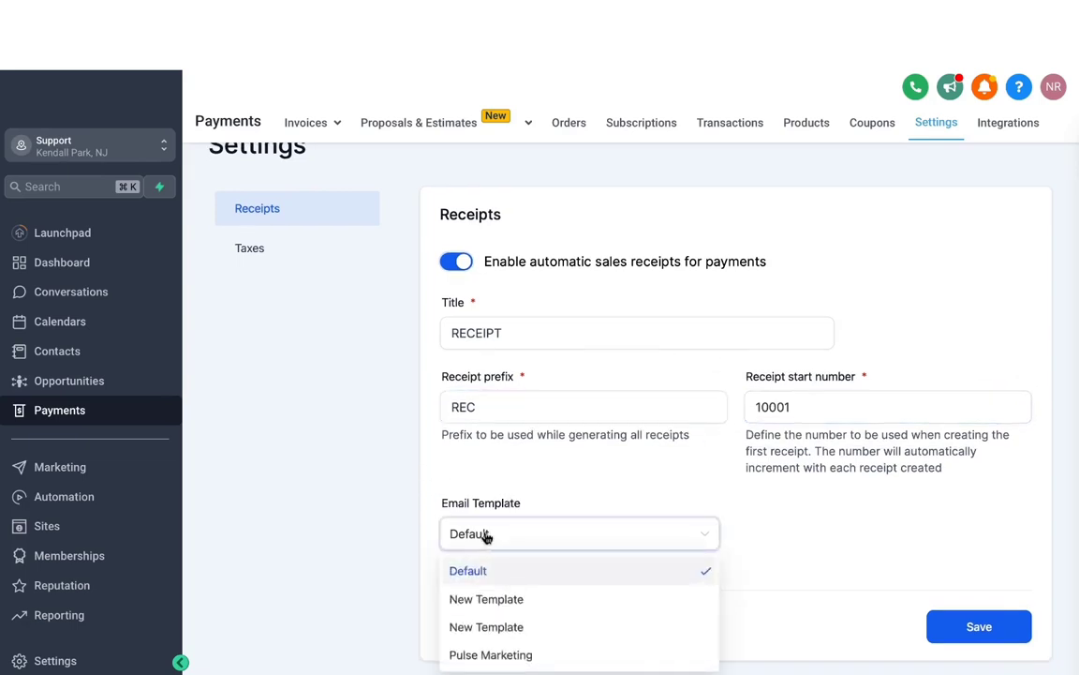
left_click(517, 508)
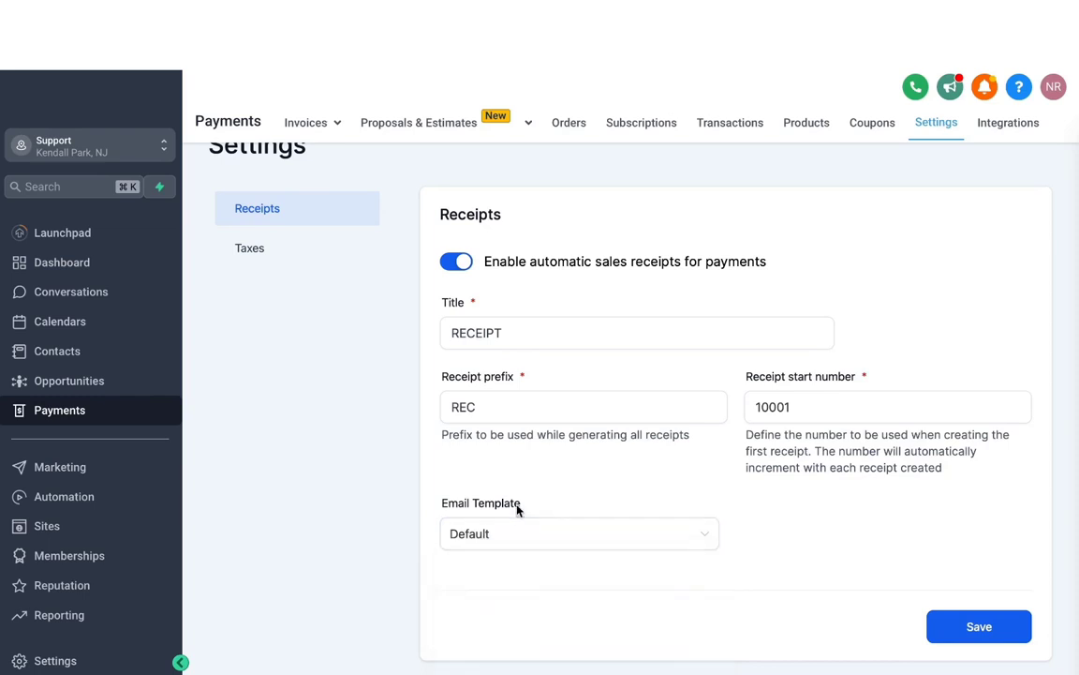
left_click(507, 521)
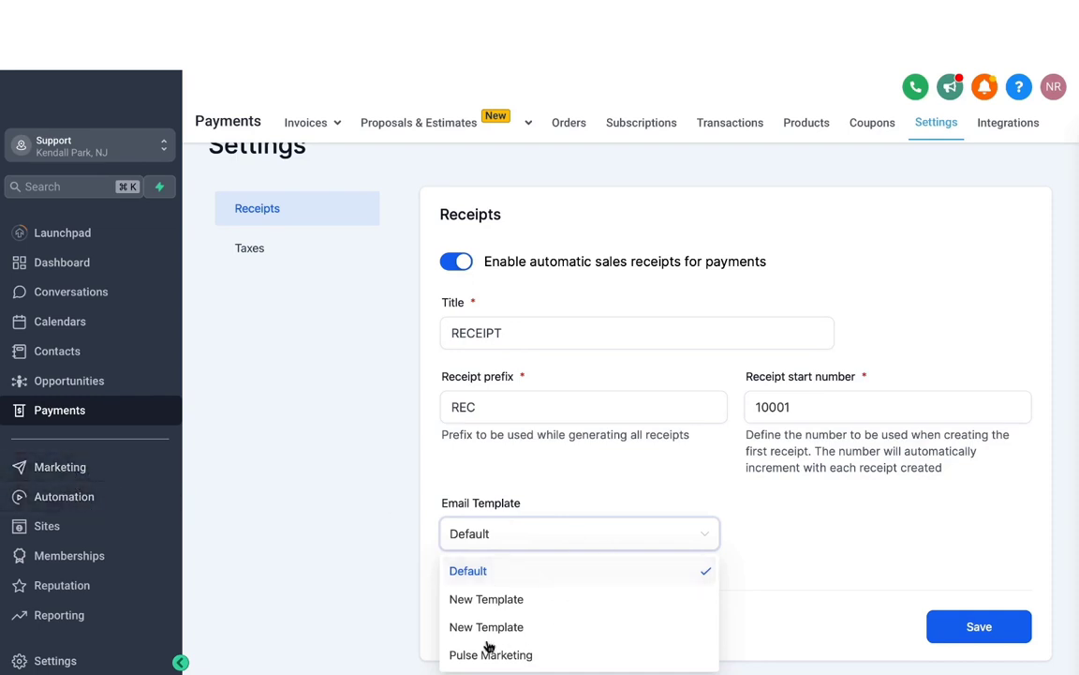
left_click(514, 655)
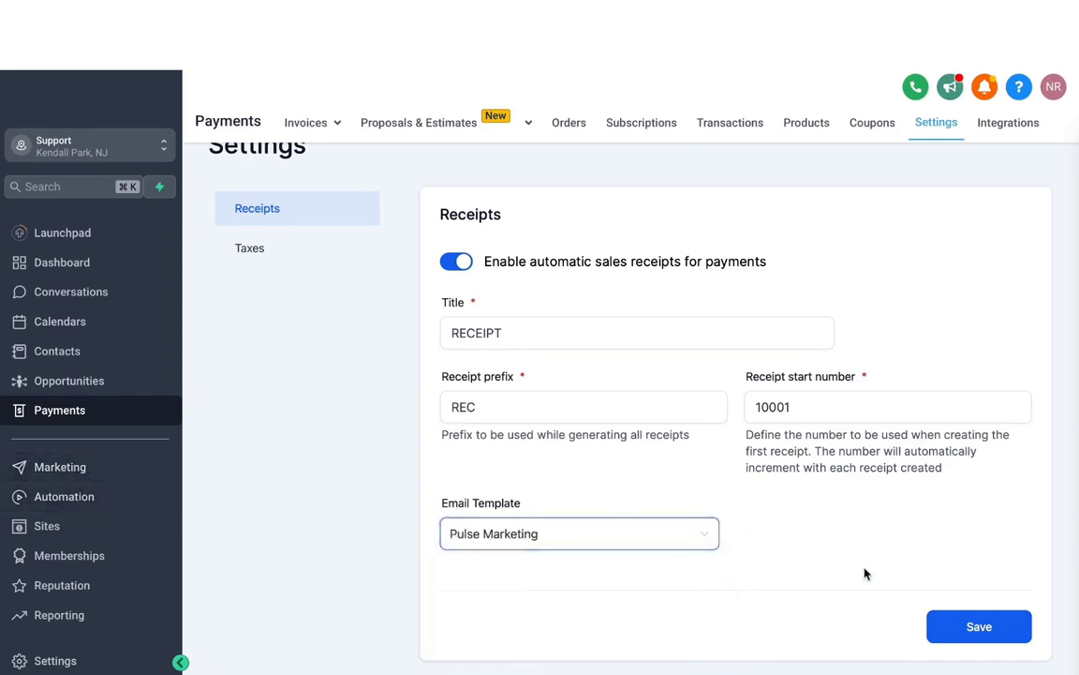
left_click(978, 626)
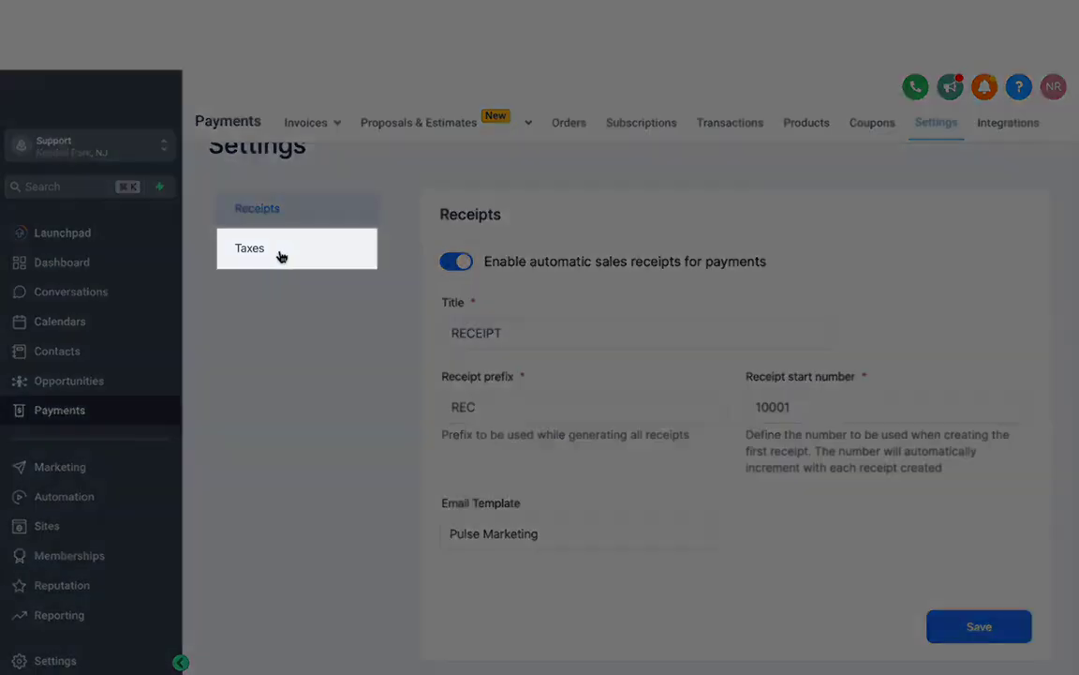
Open the tax settings for invoices and view the form for adding a tax.
left_click(258, 251)
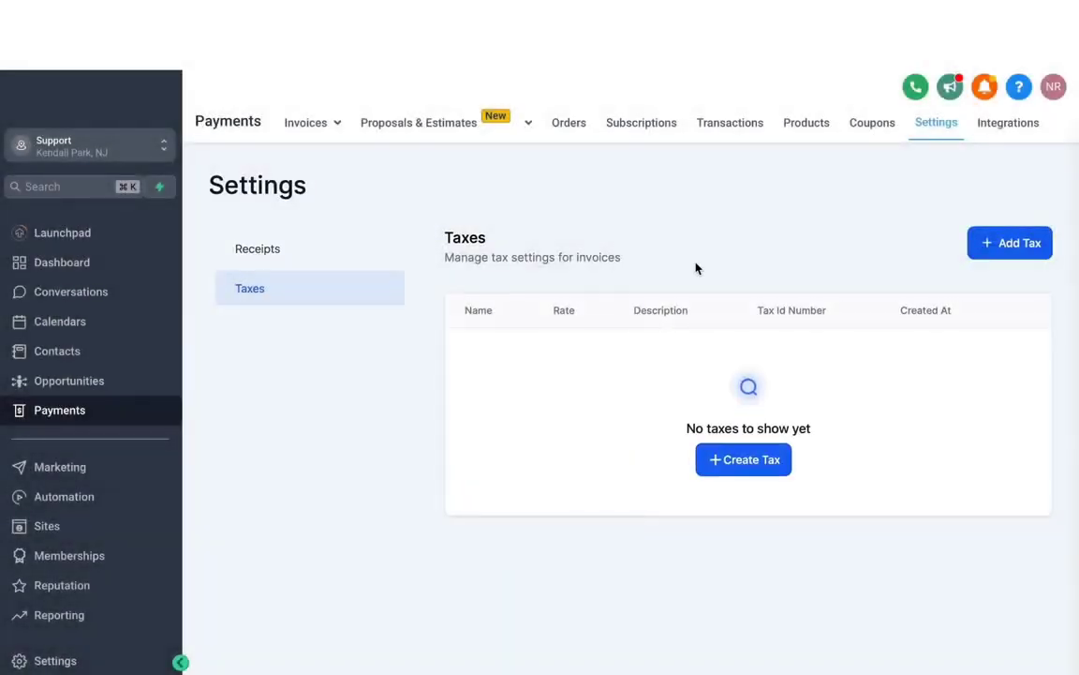
left_click(1016, 245)
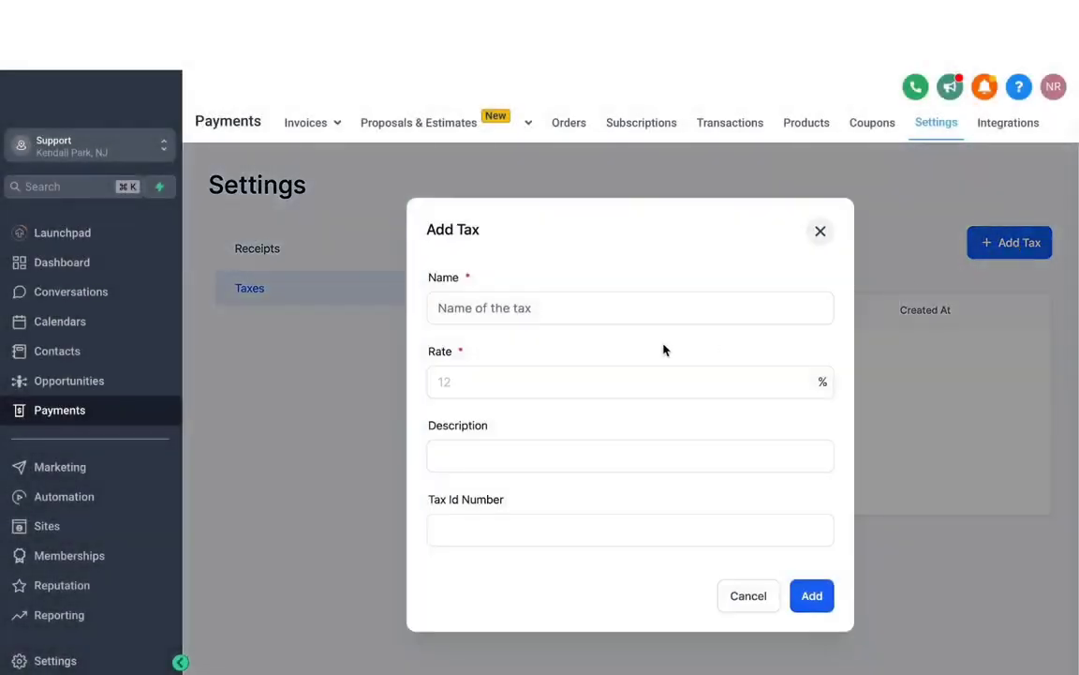
left_click(544, 309)
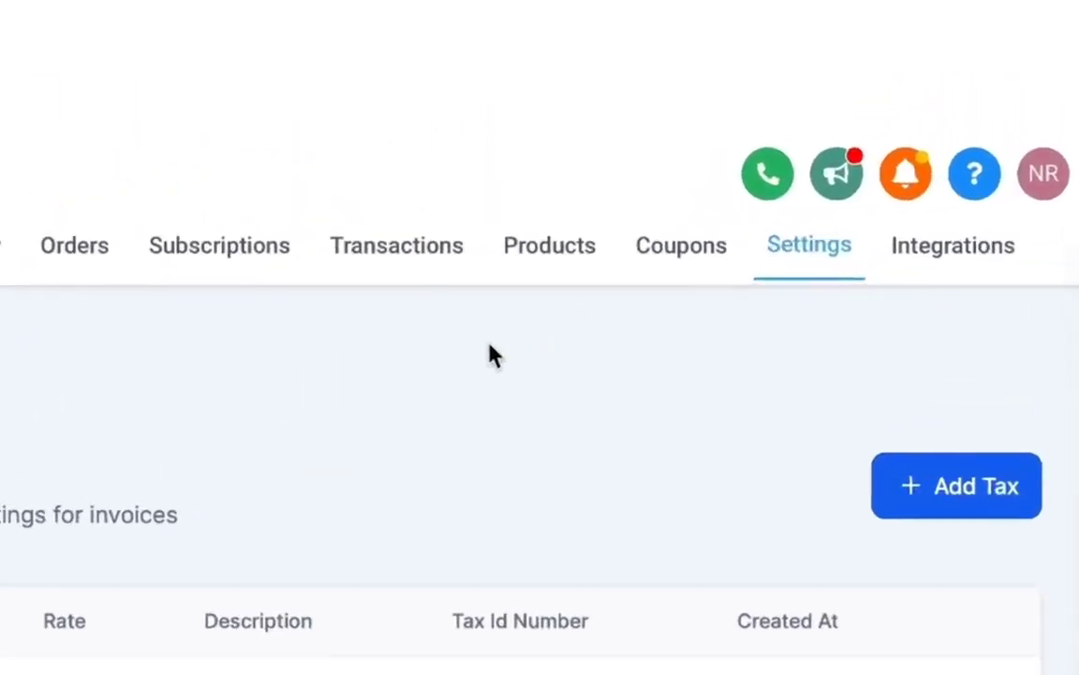
Start a new product in the payments product list and title it MARKETING SERVICES.
left_click(549, 251)
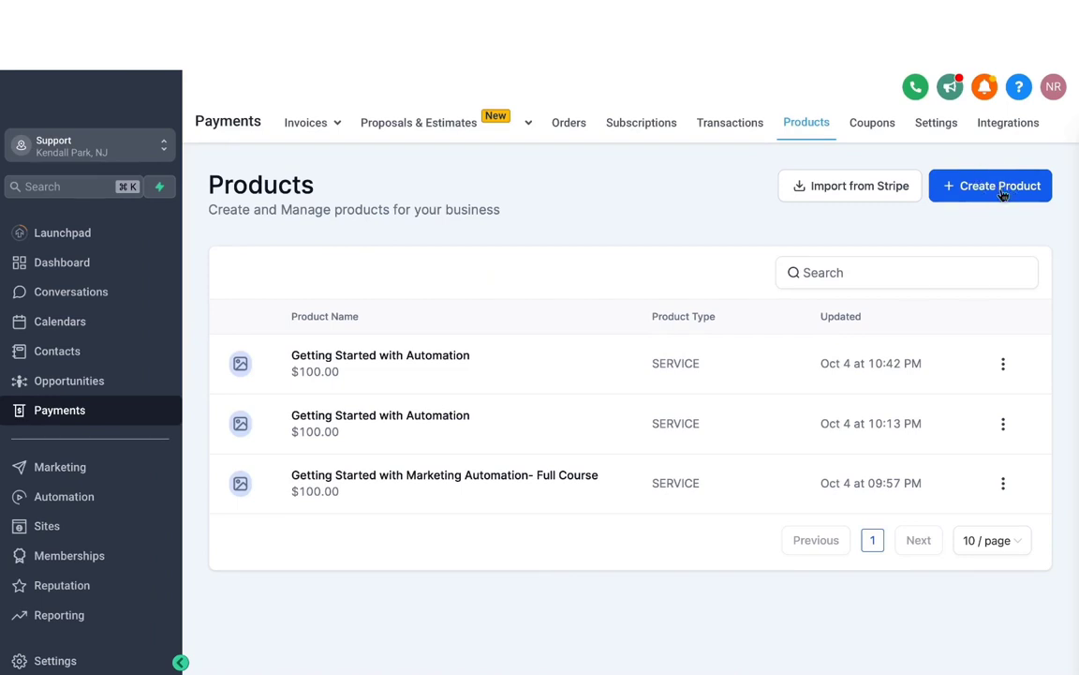
left_click(843, 193)
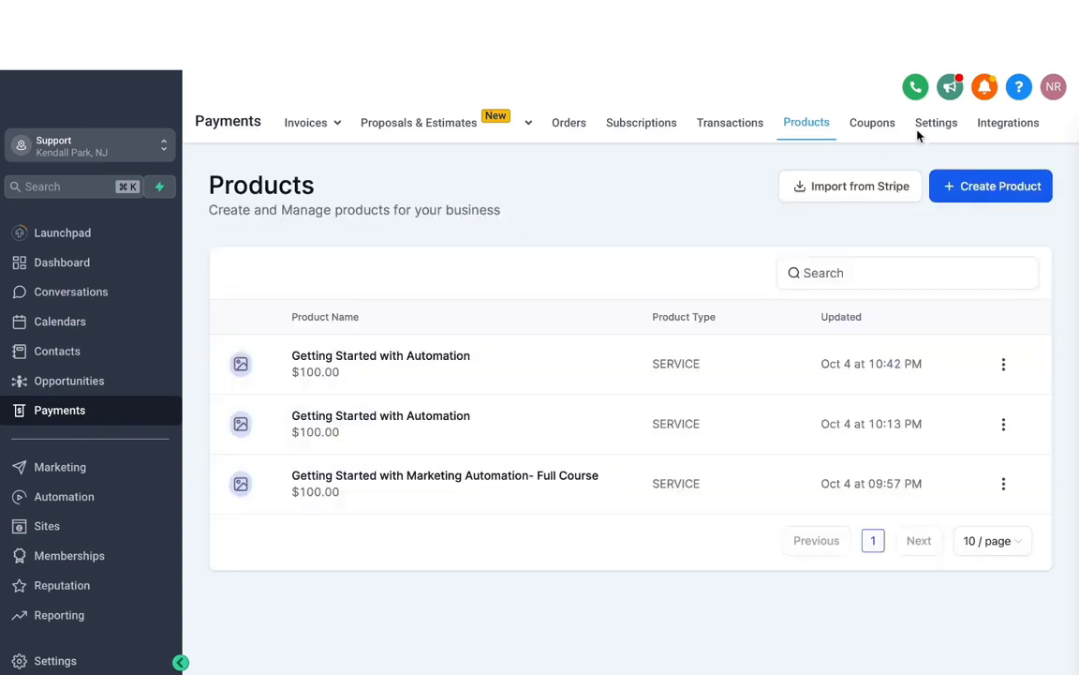
left_click(982, 188)
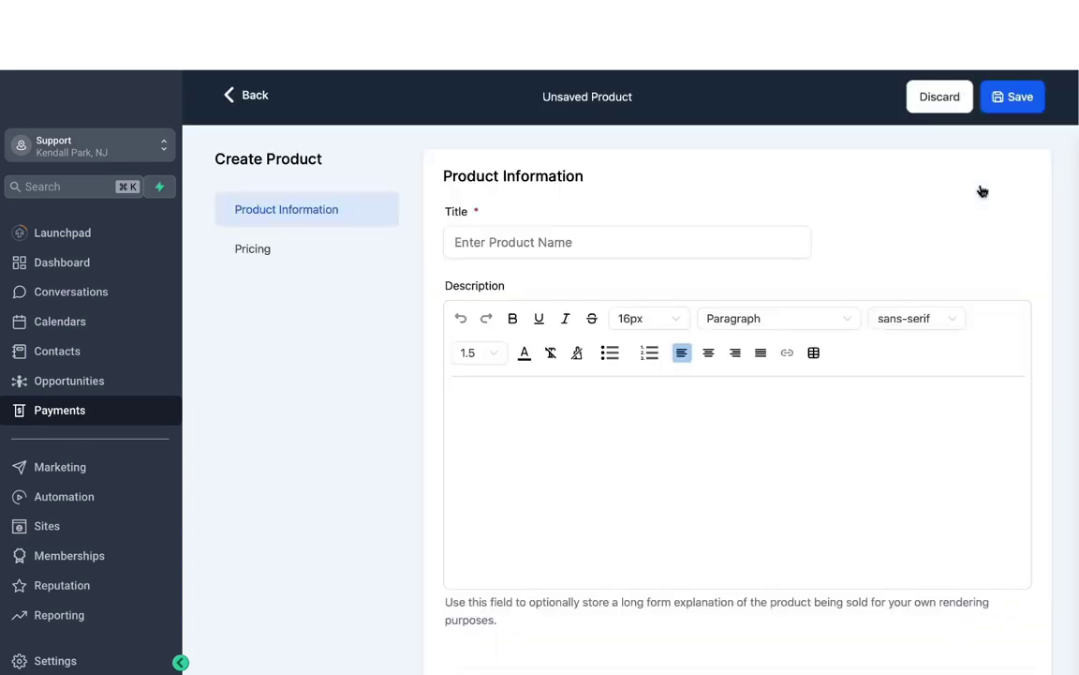
left_click(618, 241)
type("MARKETING SERVICES")
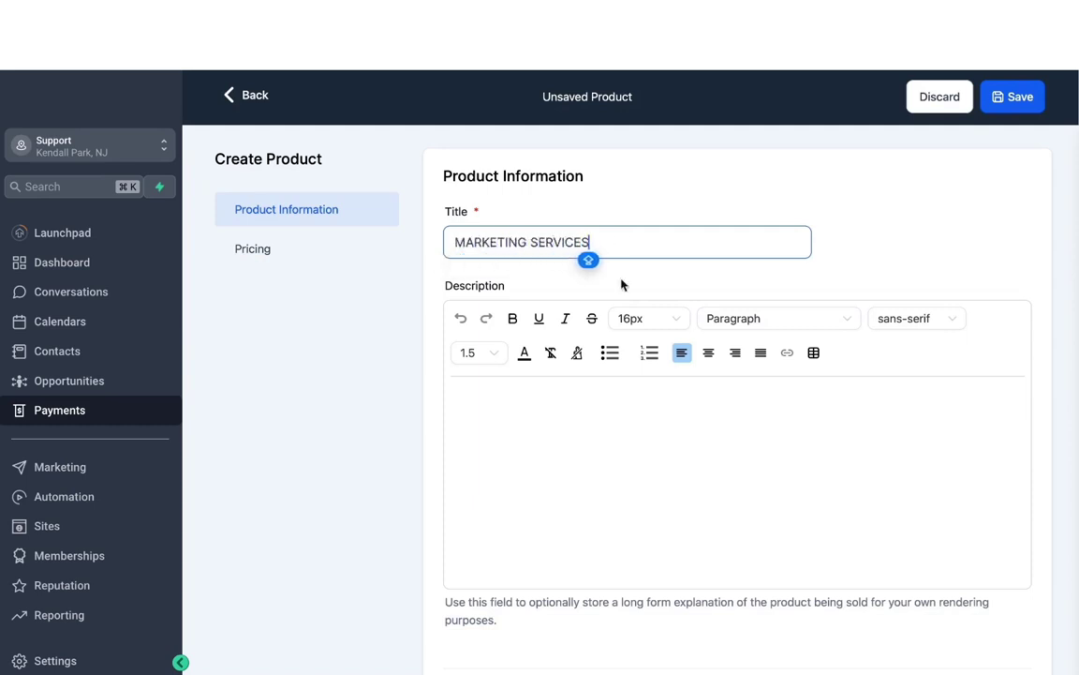
Set the new product's type to A service, leaving its description and media empty.
scroll(628, 309, "down", 3)
left_click(490, 273)
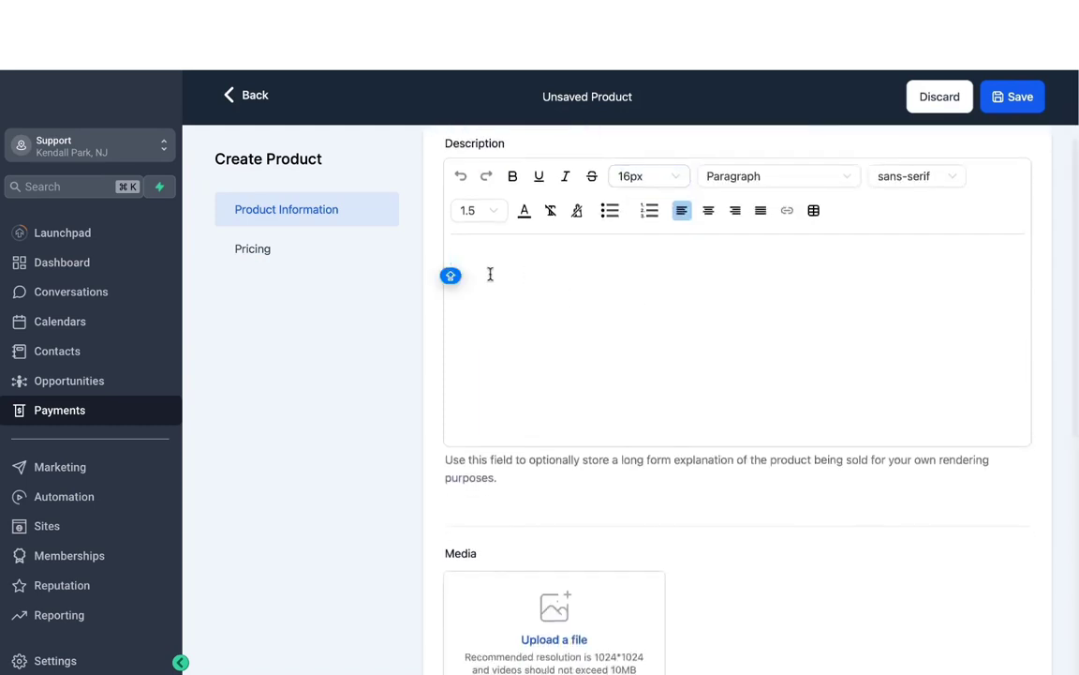
scroll(559, 316, "down", 3)
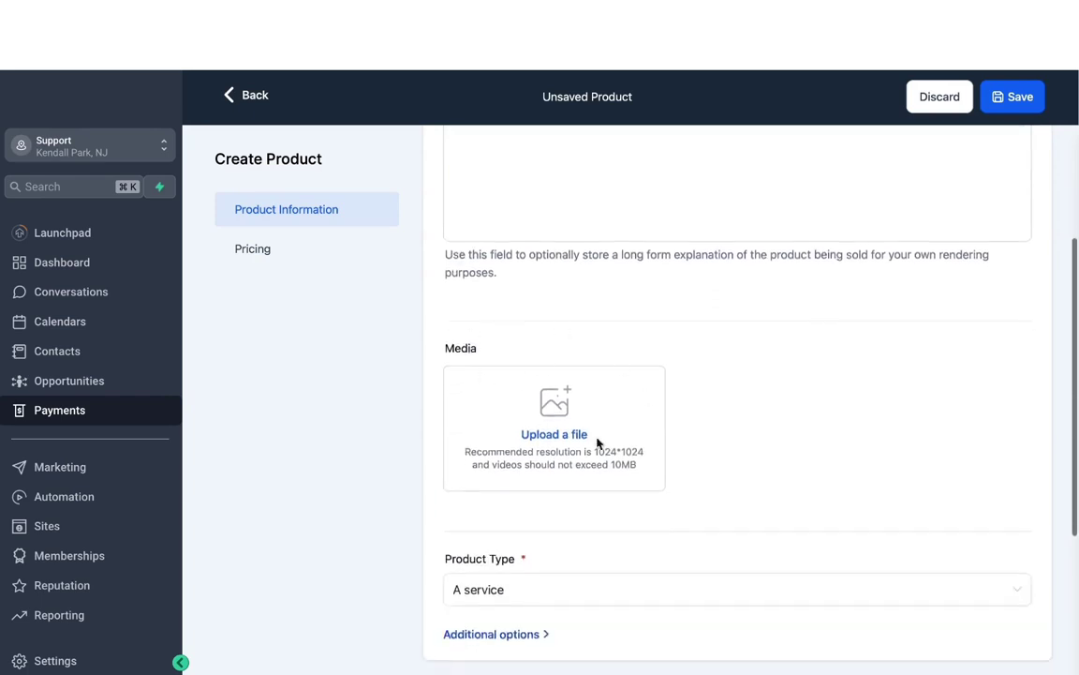
scroll(547, 303, "down", 4)
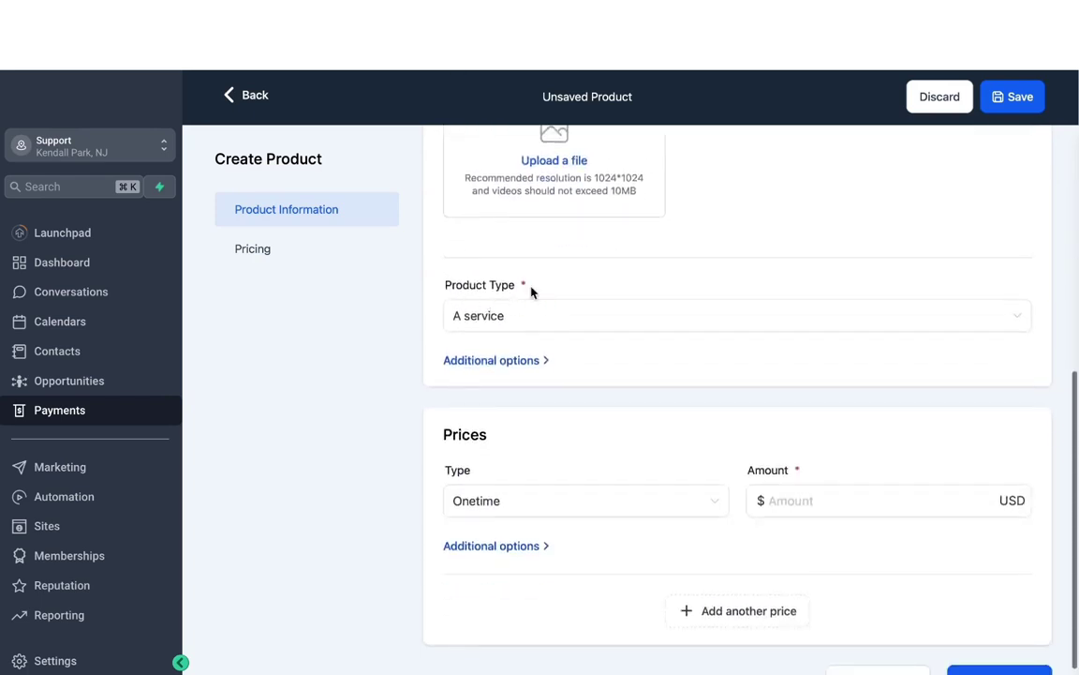
left_click(514, 315)
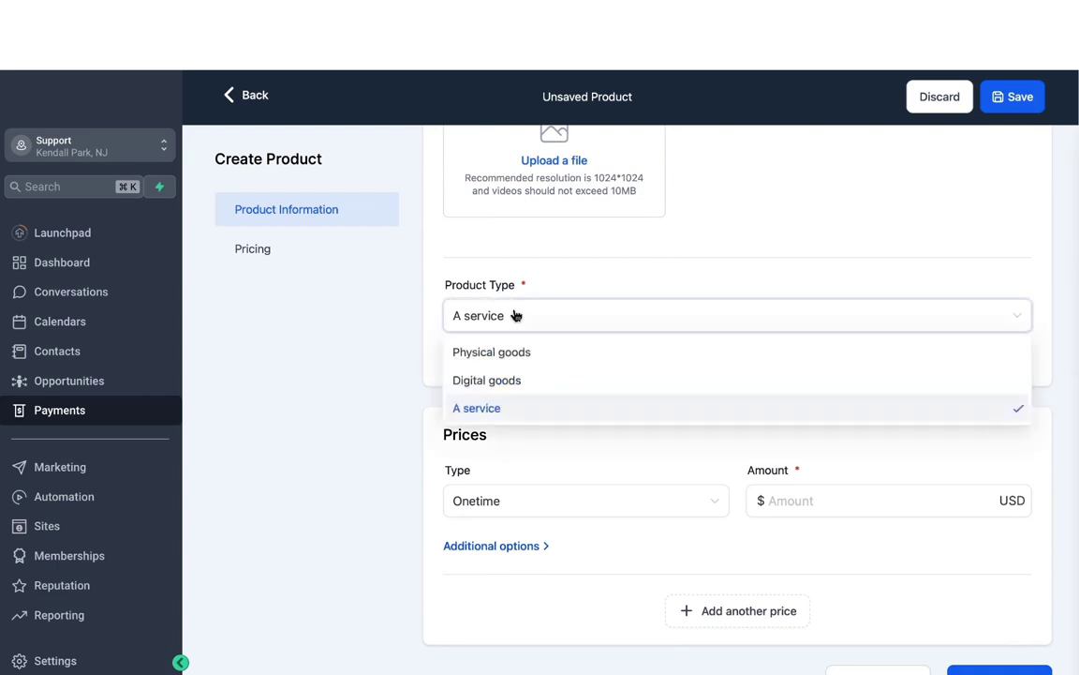
left_click(483, 410)
scroll(547, 345, "down", 1)
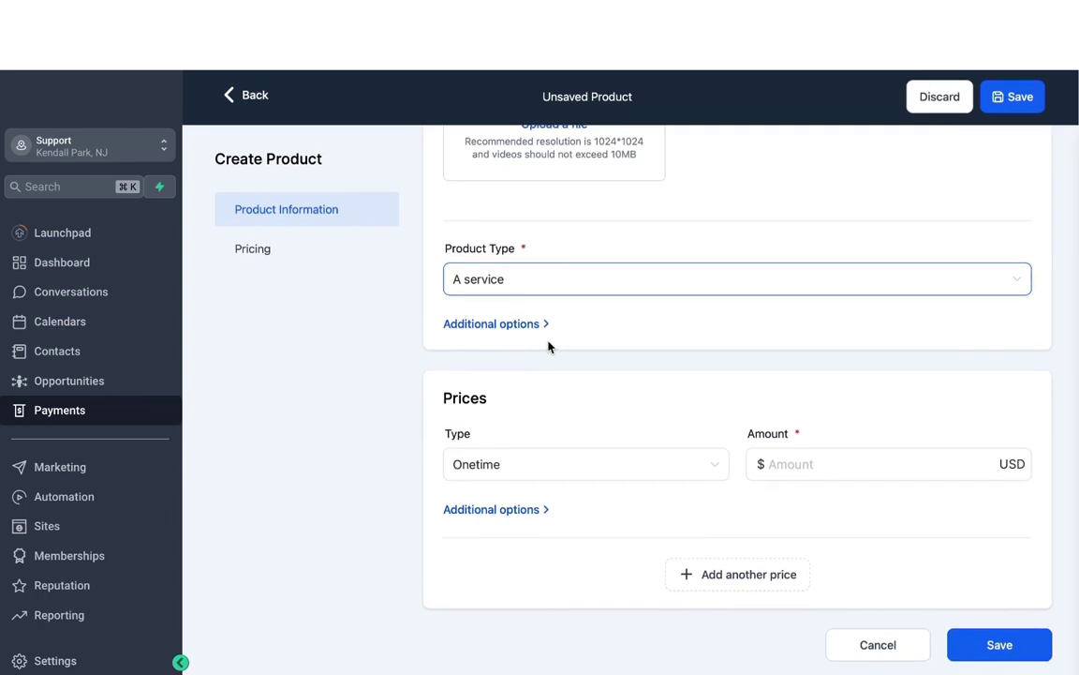
Enter a one-time price amount of $100 for the product.
left_click(509, 463)
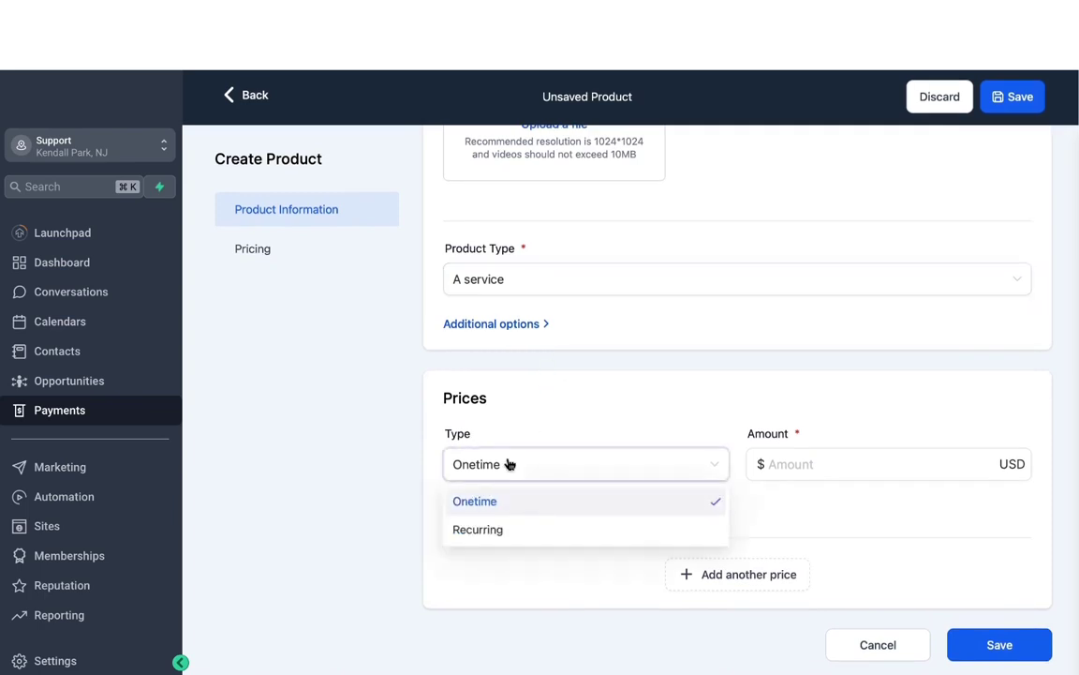
left_click(785, 461)
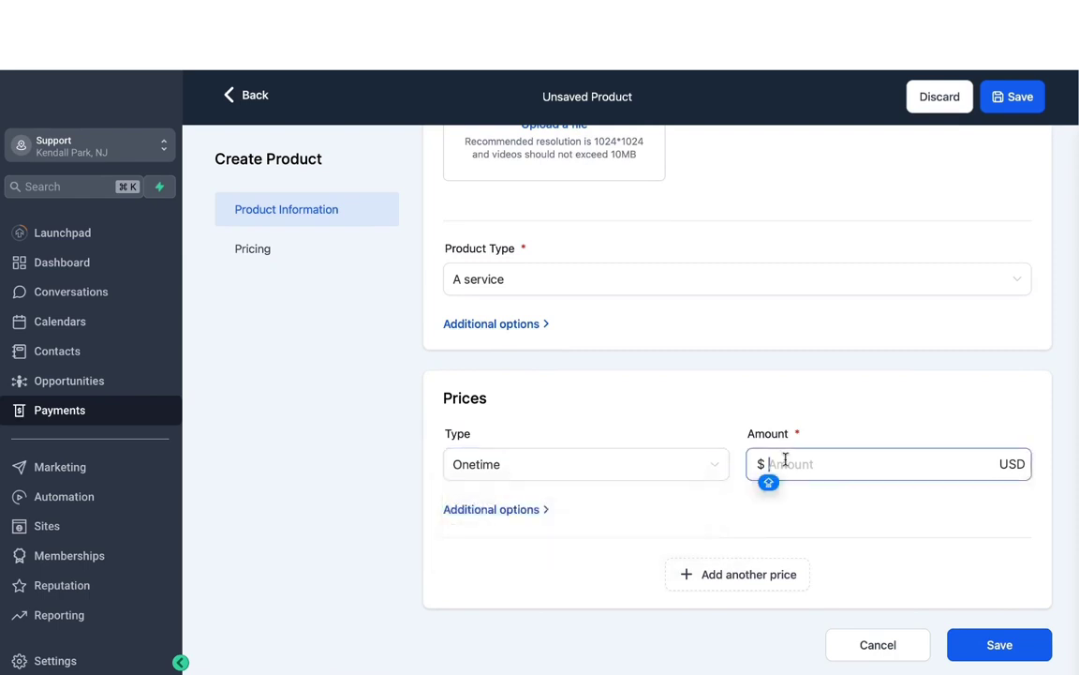
type("100")
Change the product's price type to Recurring and set the amount to $1000.
left_click(609, 465)
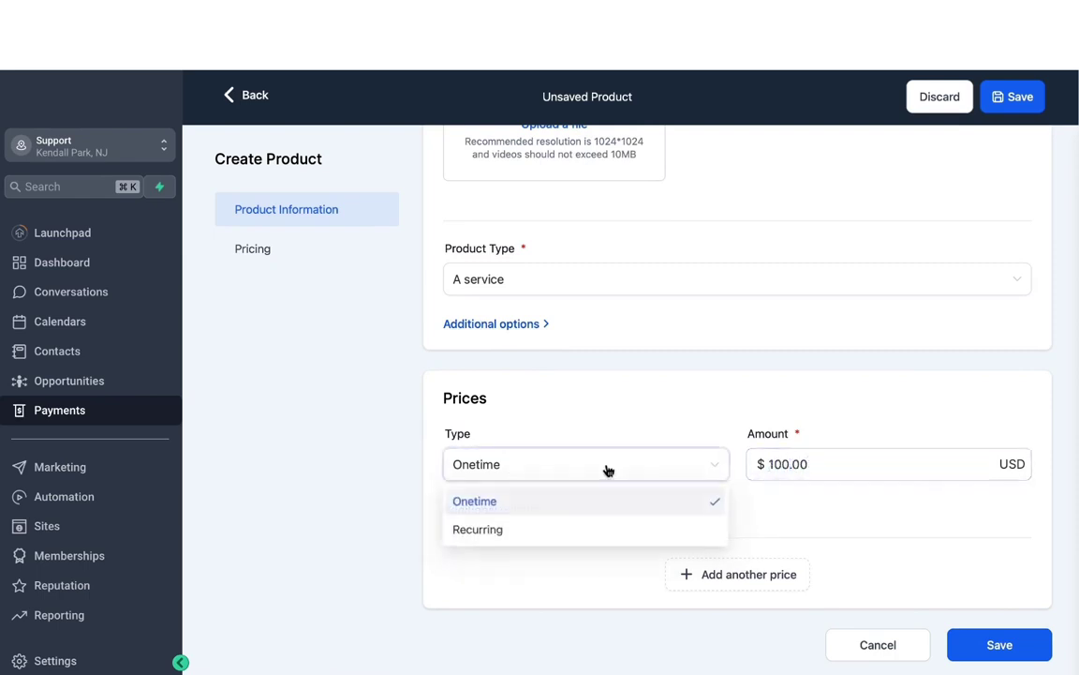
left_click(575, 530)
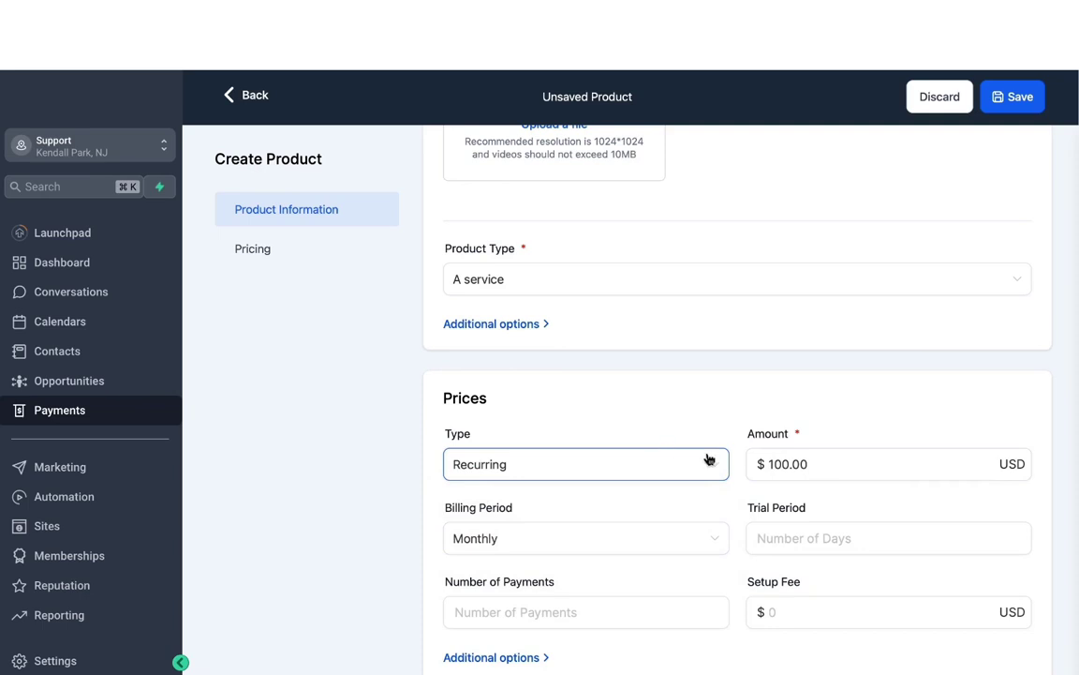
left_click(811, 459)
double_click(811, 459)
type("1000")
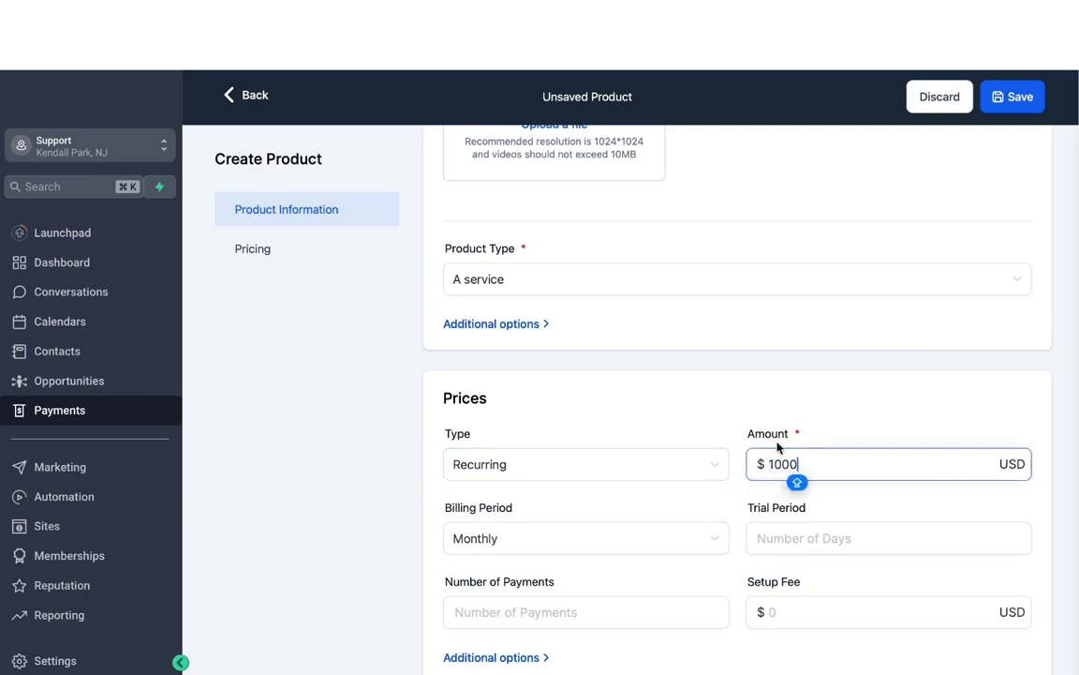
left_click(650, 366)
scroll(584, 450, "down", 1)
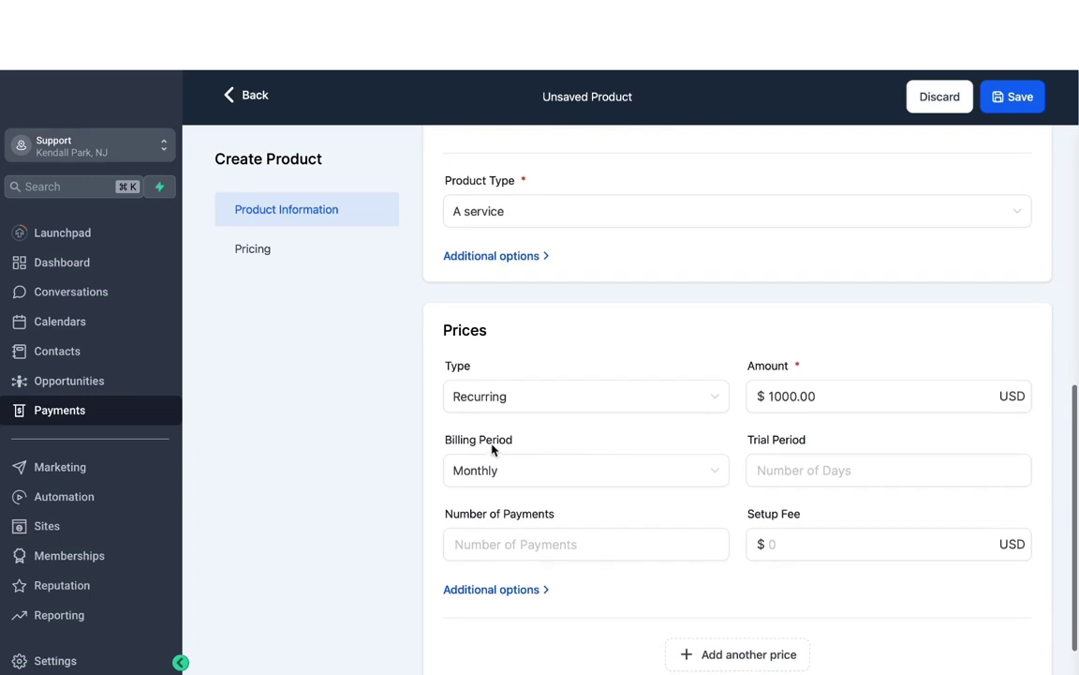
Set the recurring price's trial period to 10 days and its number of payments to 6.
left_click(750, 471)
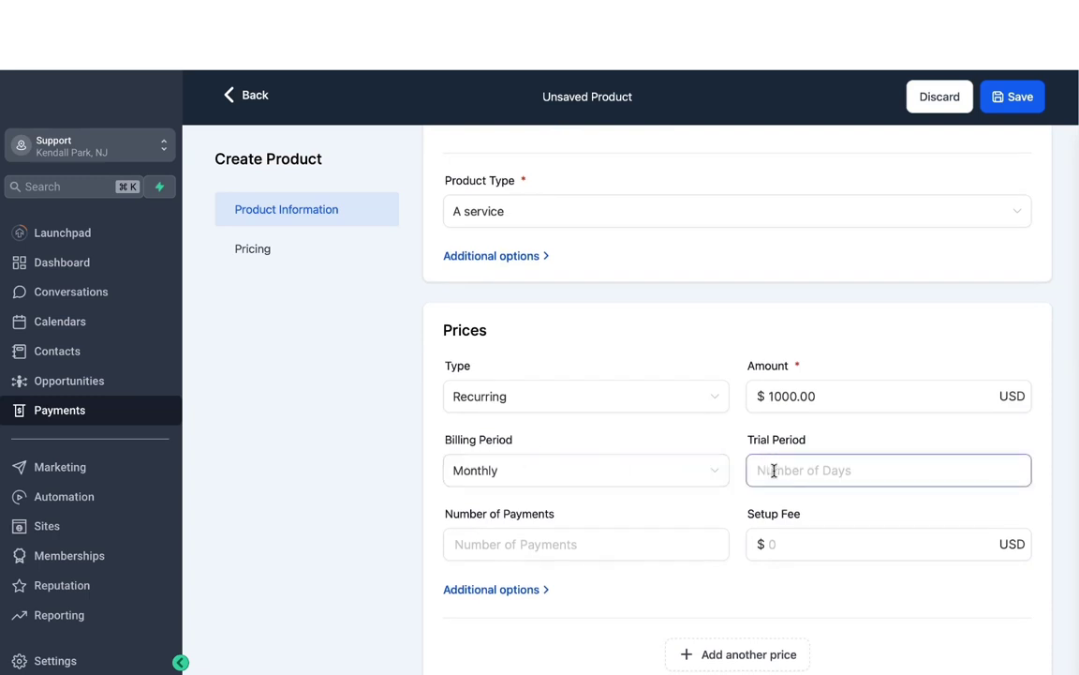
type("10")
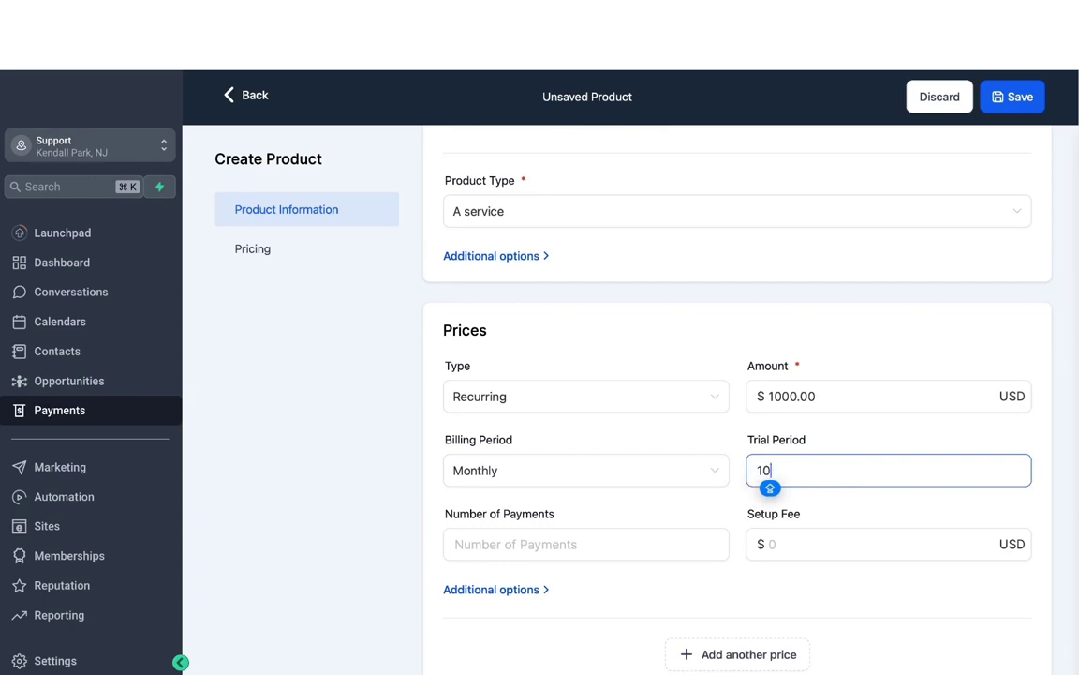
left_click(619, 535)
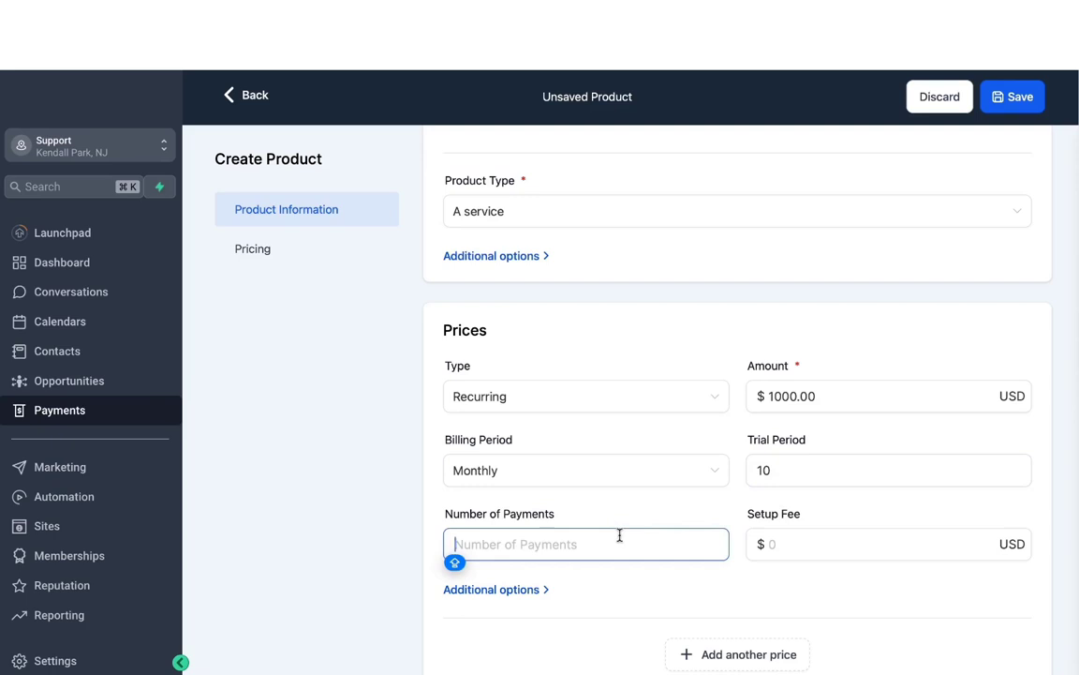
type("6")
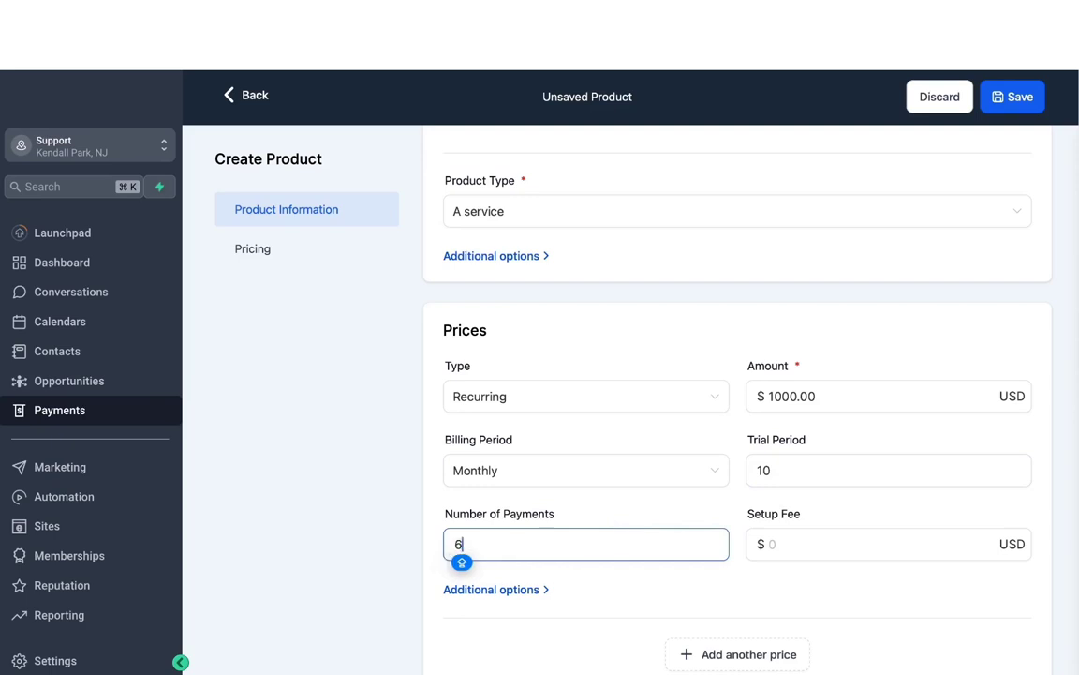
Add a $200 setup fee to the recurring price, save the MARKETING SERVICES product and return to the products list.
left_click(575, 516)
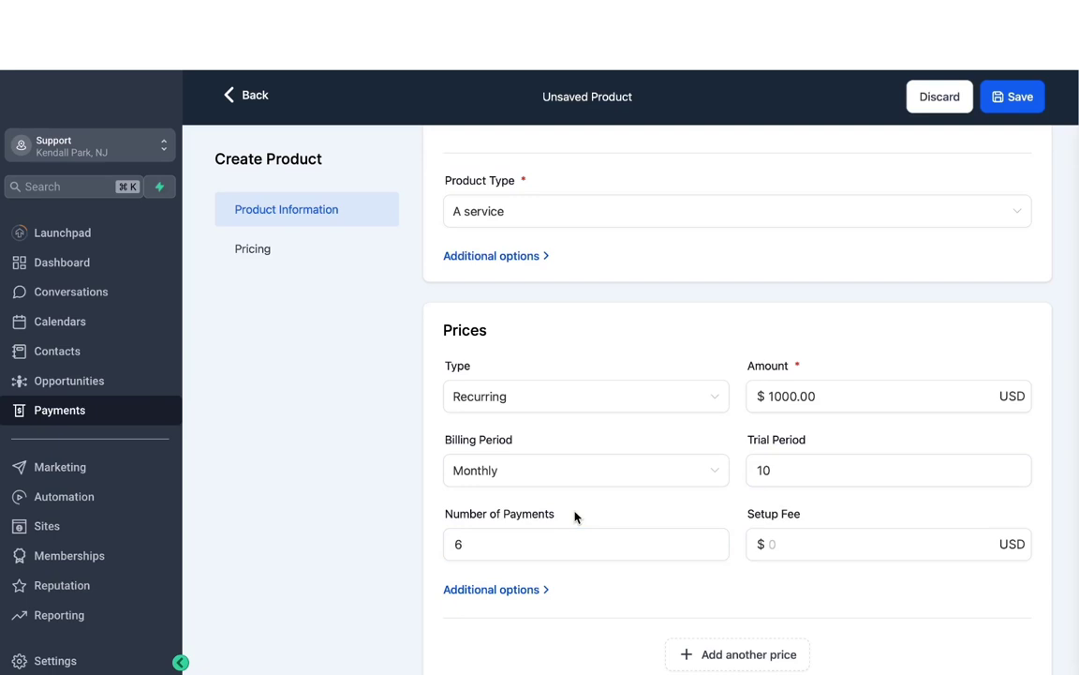
left_click(781, 544)
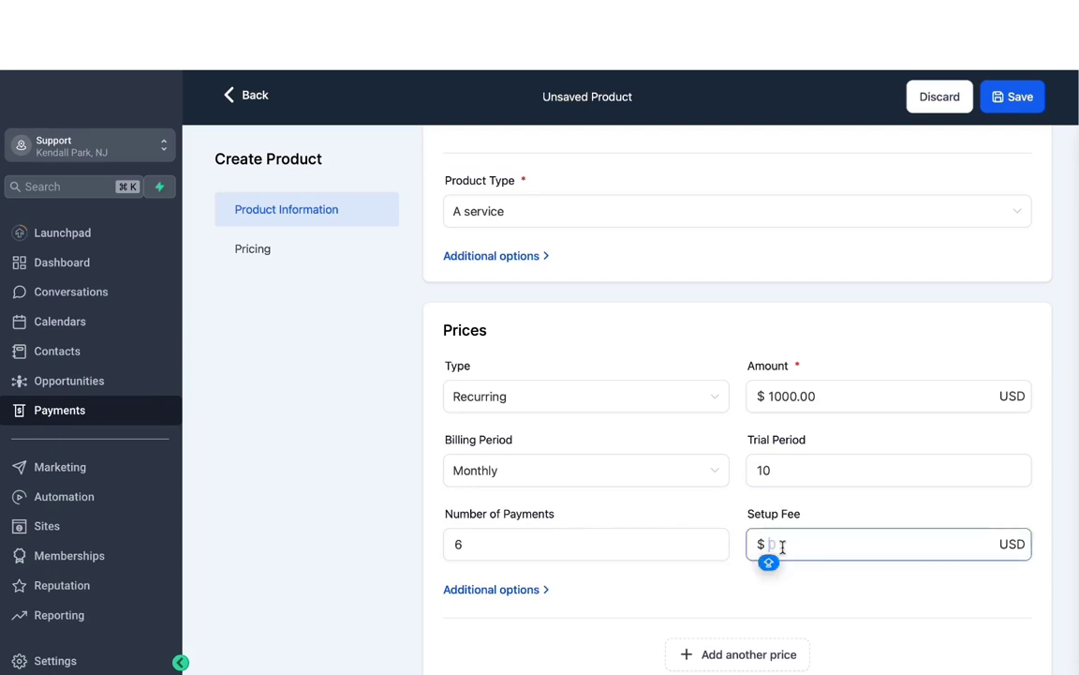
type("200")
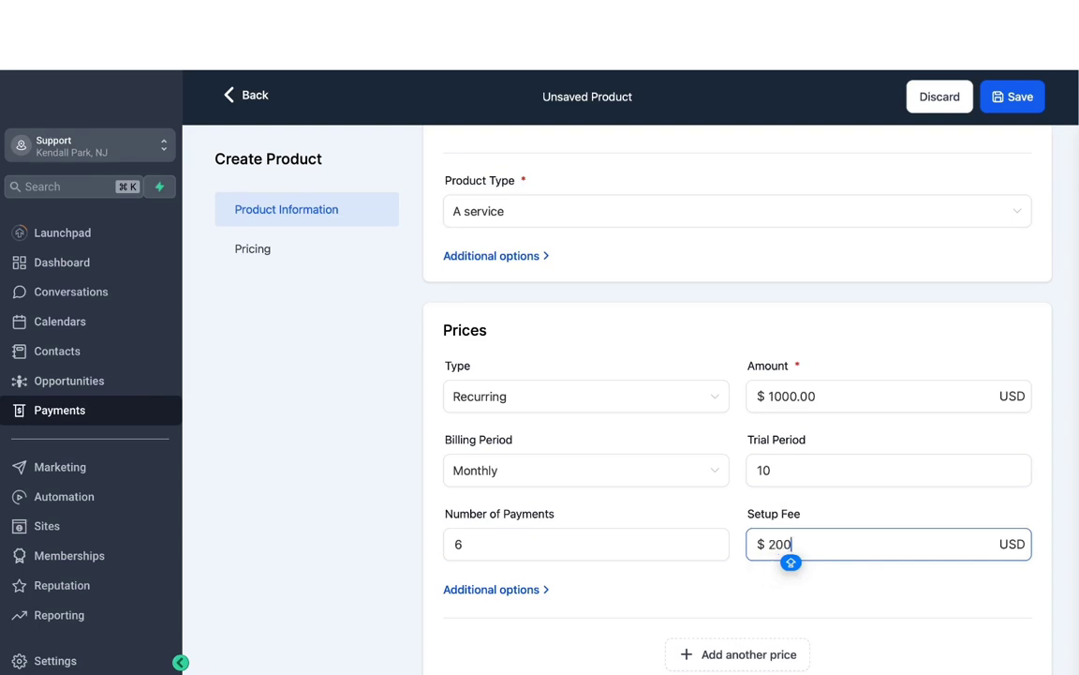
scroll(981, 198, "up", 10)
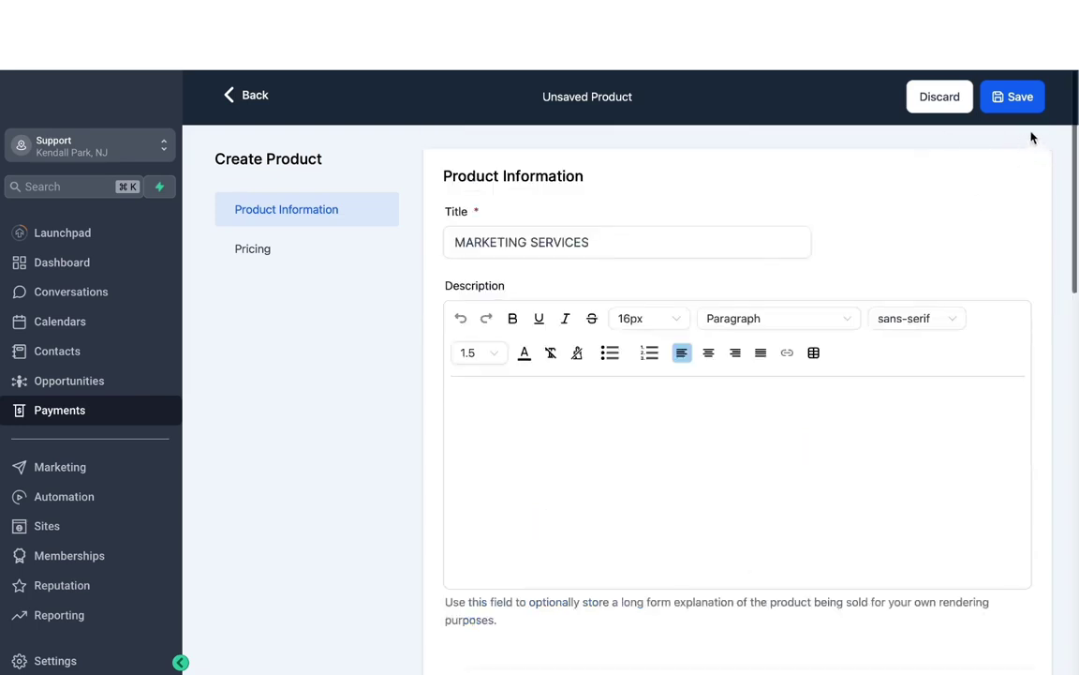
left_click(1022, 105)
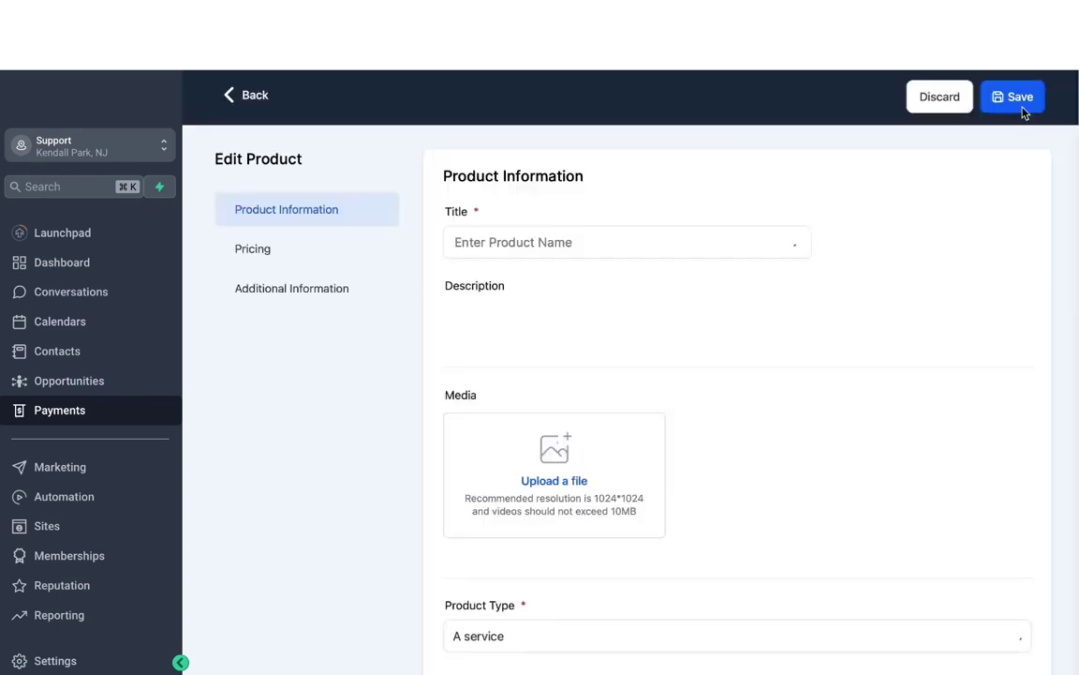
left_click(266, 97)
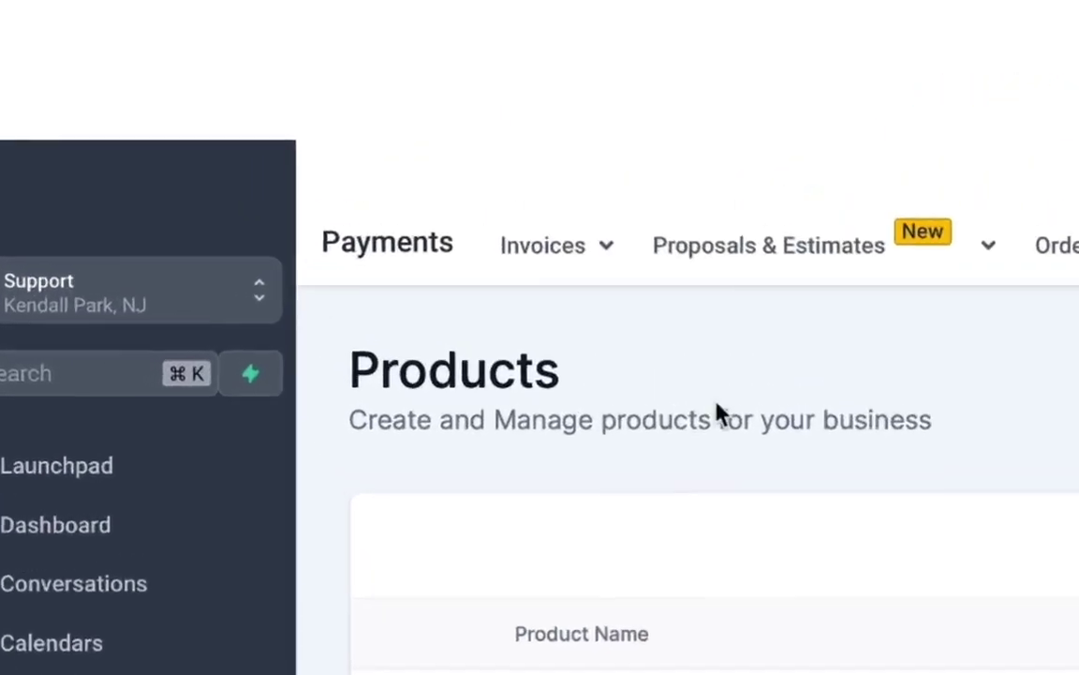
Open the list of all invoices and view the options for creating a new invoice.
left_click(309, 123)
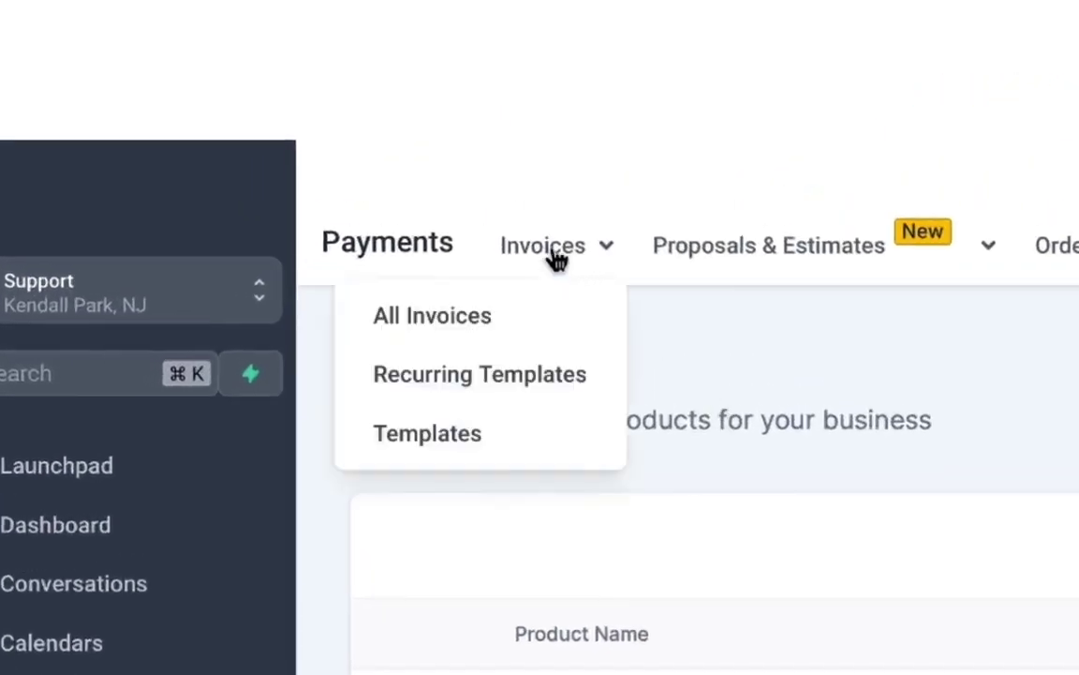
left_click(472, 315)
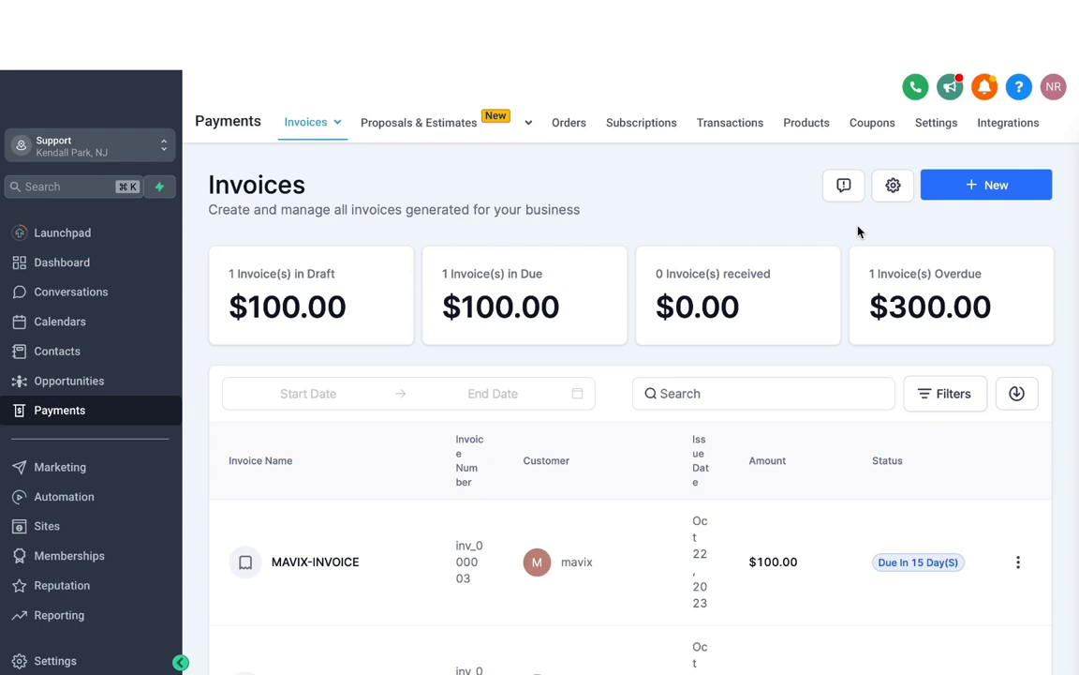
left_click(971, 188)
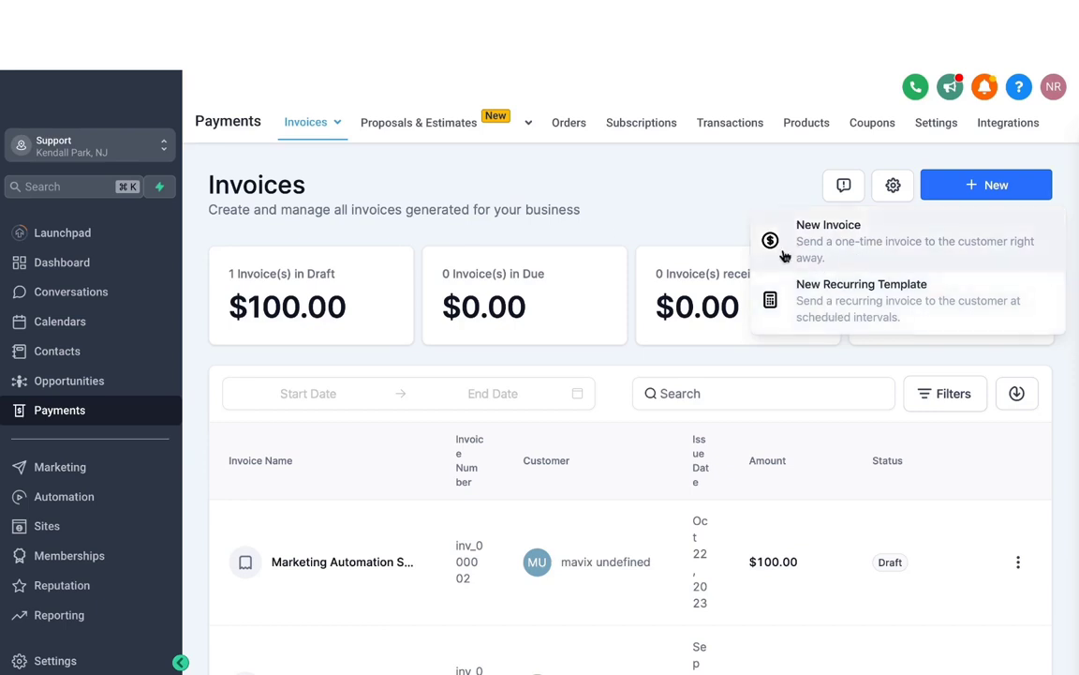
Open the MARKETING SERVICES invoice template, examine its billing details, line items and notes, and return to the template list.
mouse_move(325, 130)
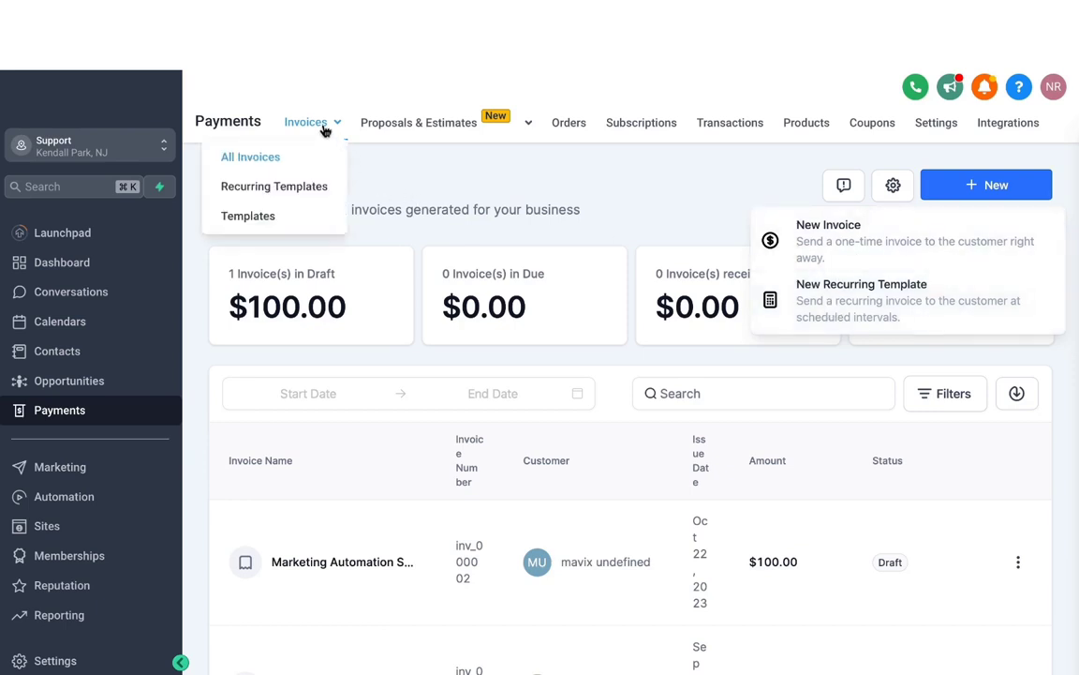
left_click(254, 218)
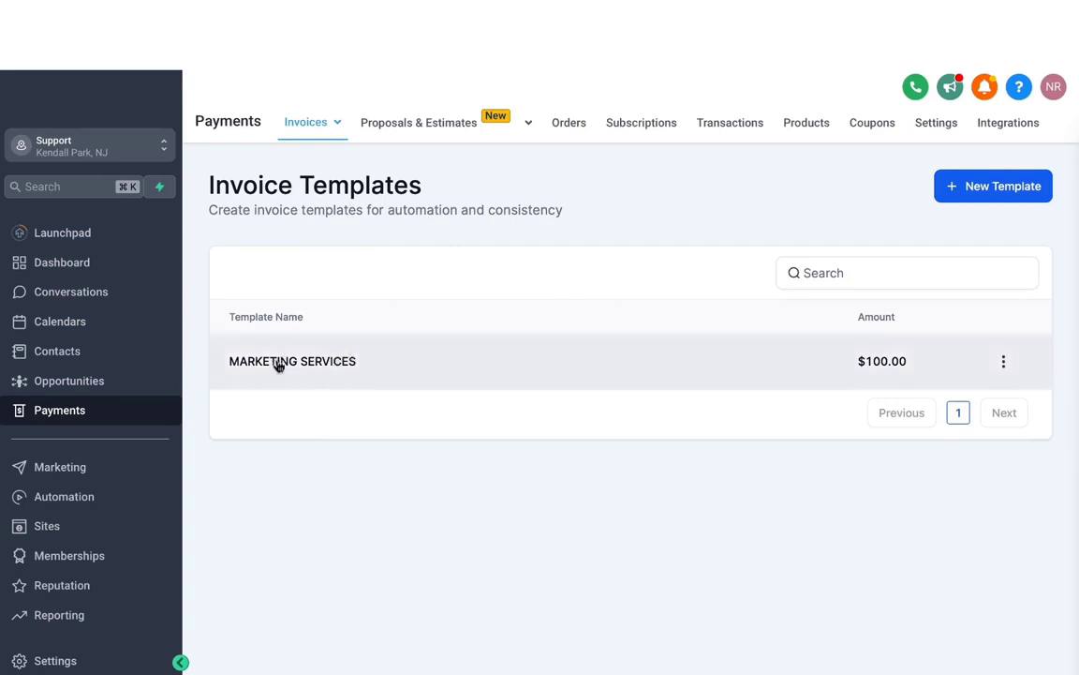
left_click(312, 369)
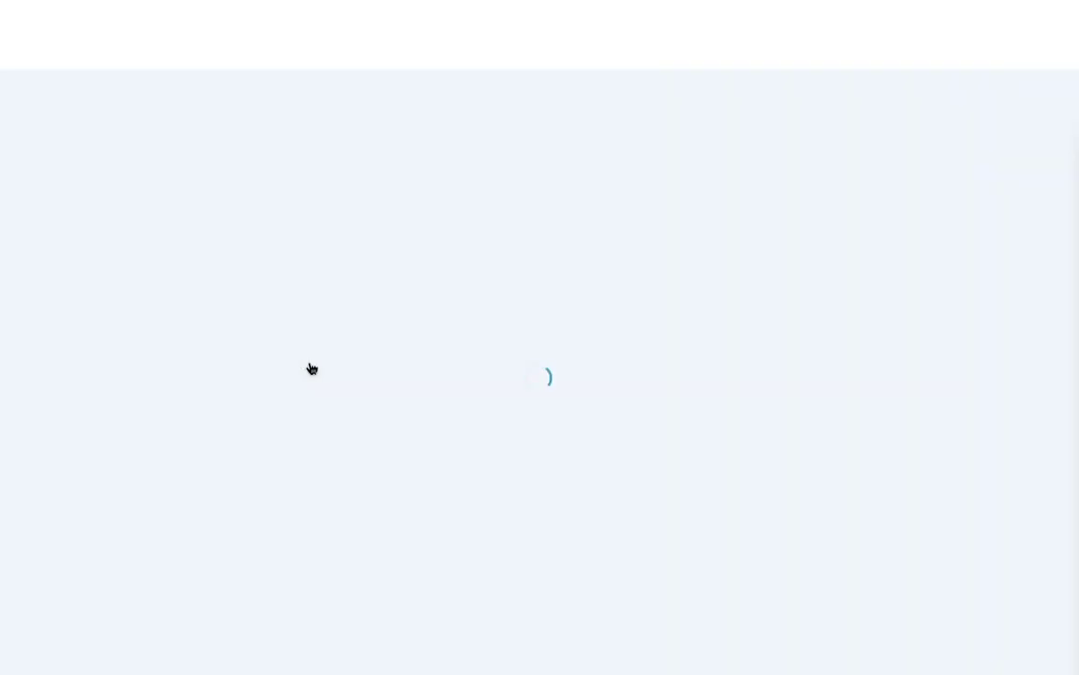
scroll(404, 385, "down", 2)
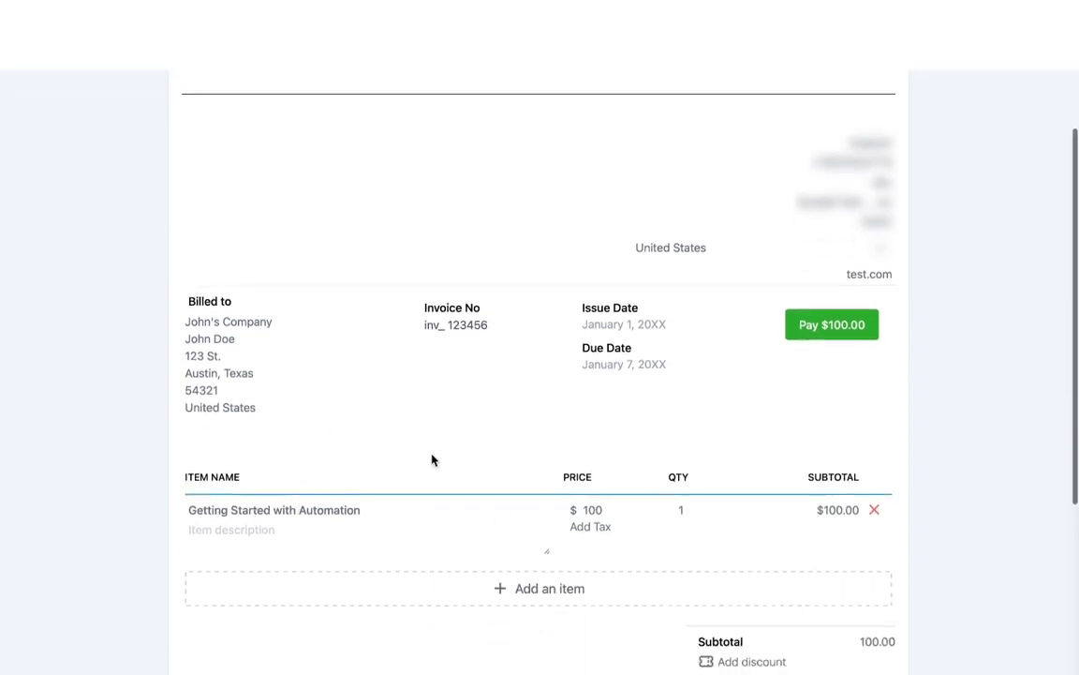
scroll(433, 459, "down", 2)
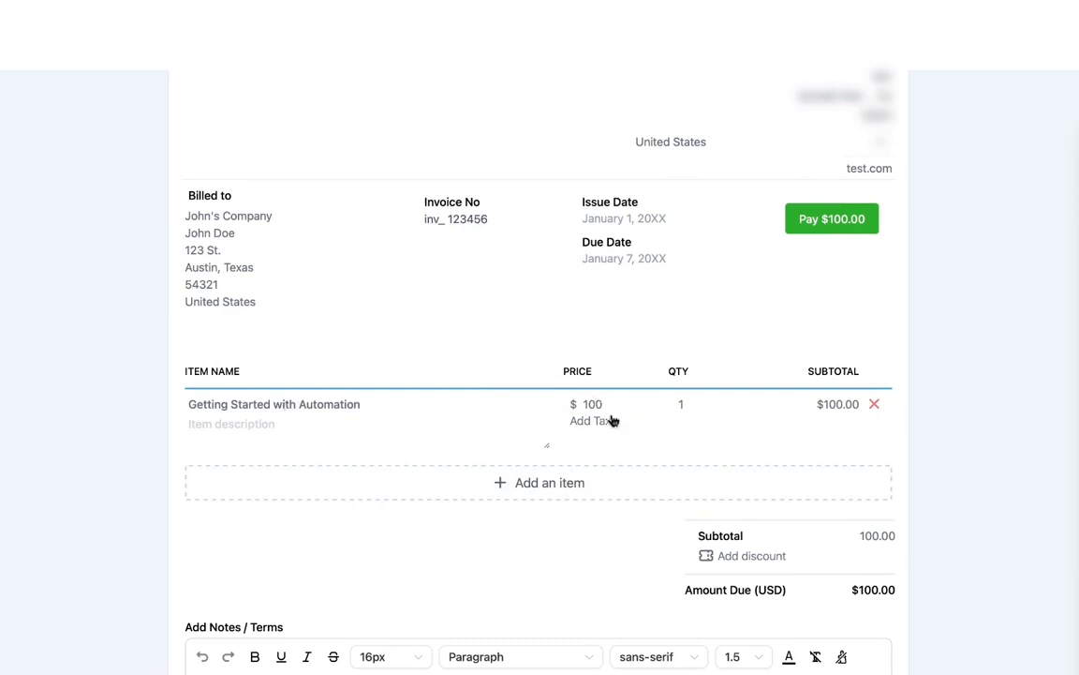
scroll(612, 421, "down", 3)
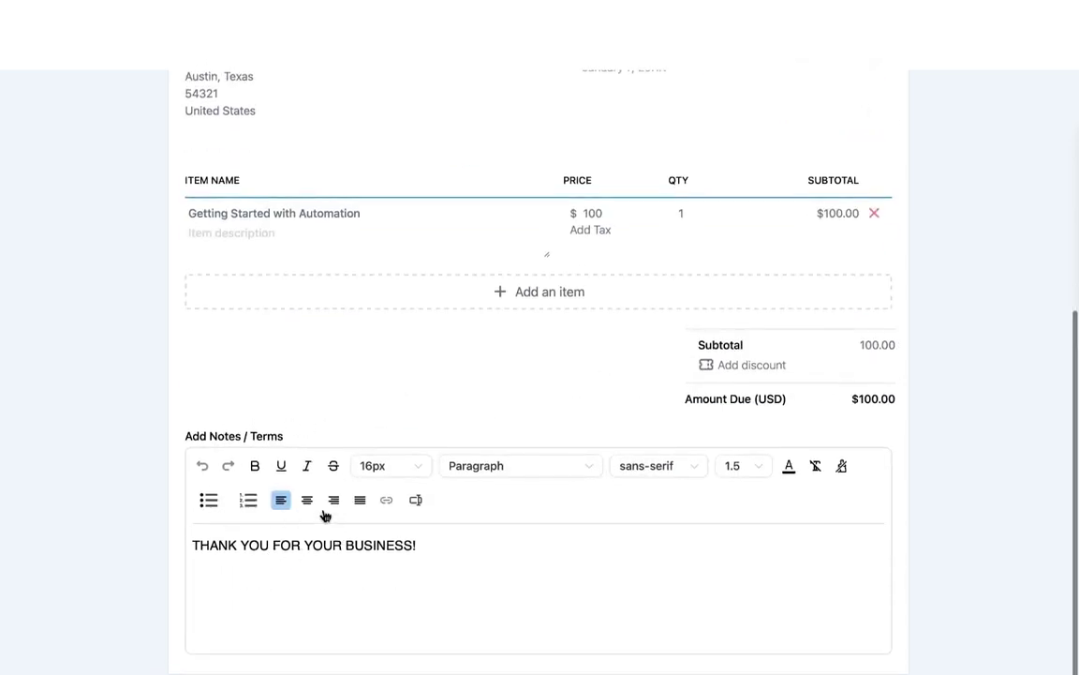
scroll(478, 301, "up", 6)
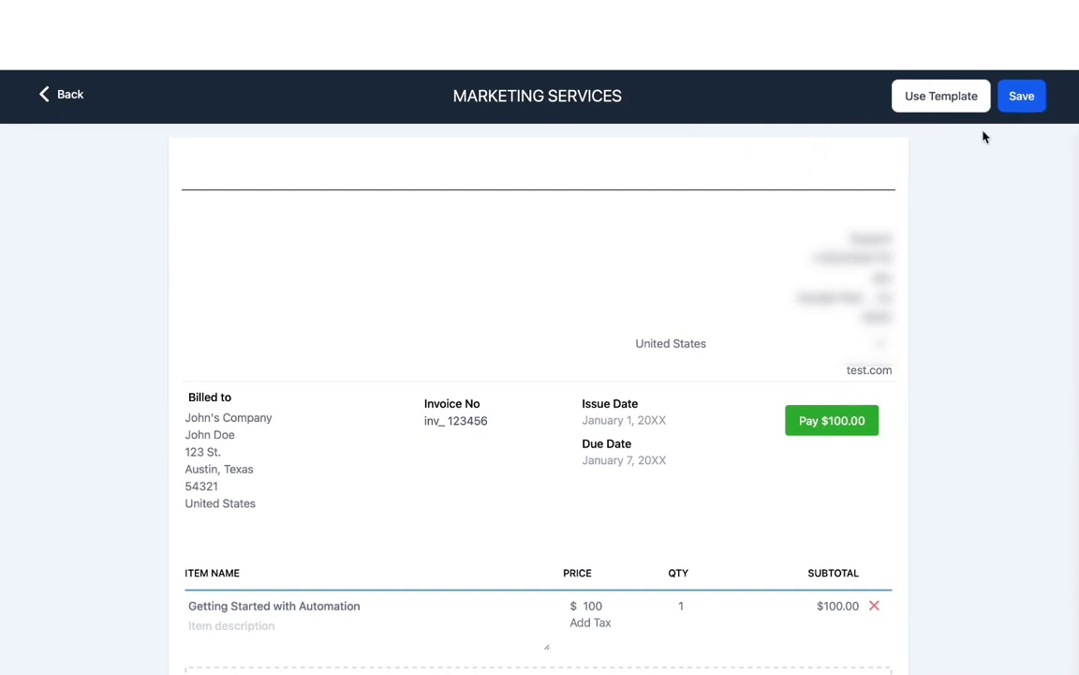
left_click(67, 96)
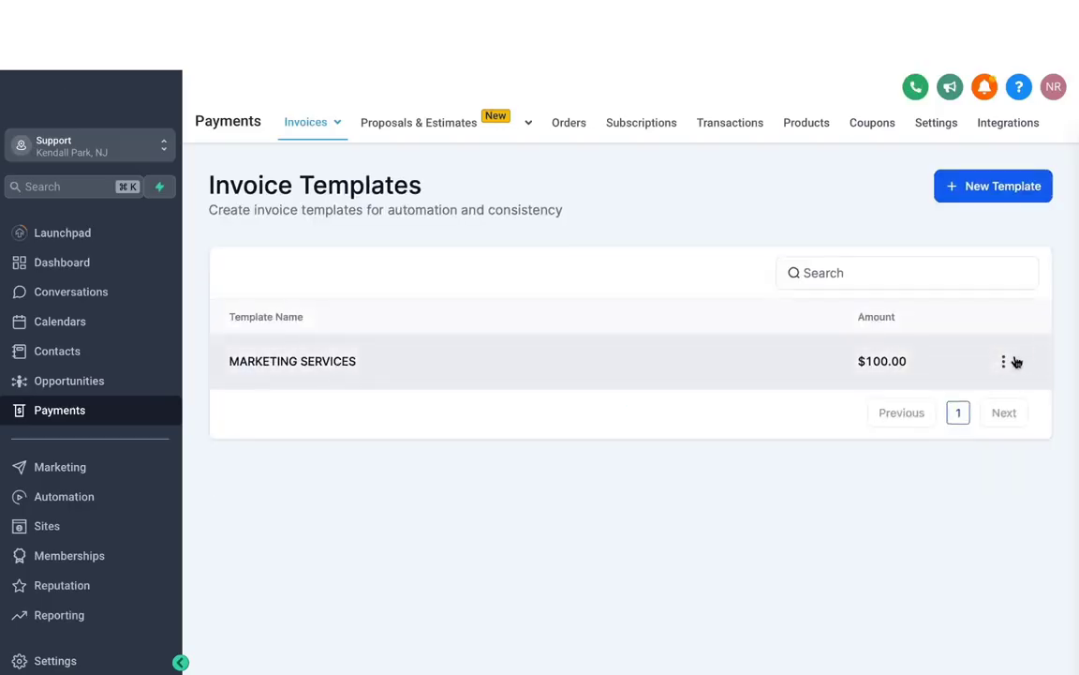
Create a one-time invoice from the MARKETING SERVICES template and add Mavix as the billed client.
left_click(1005, 363)
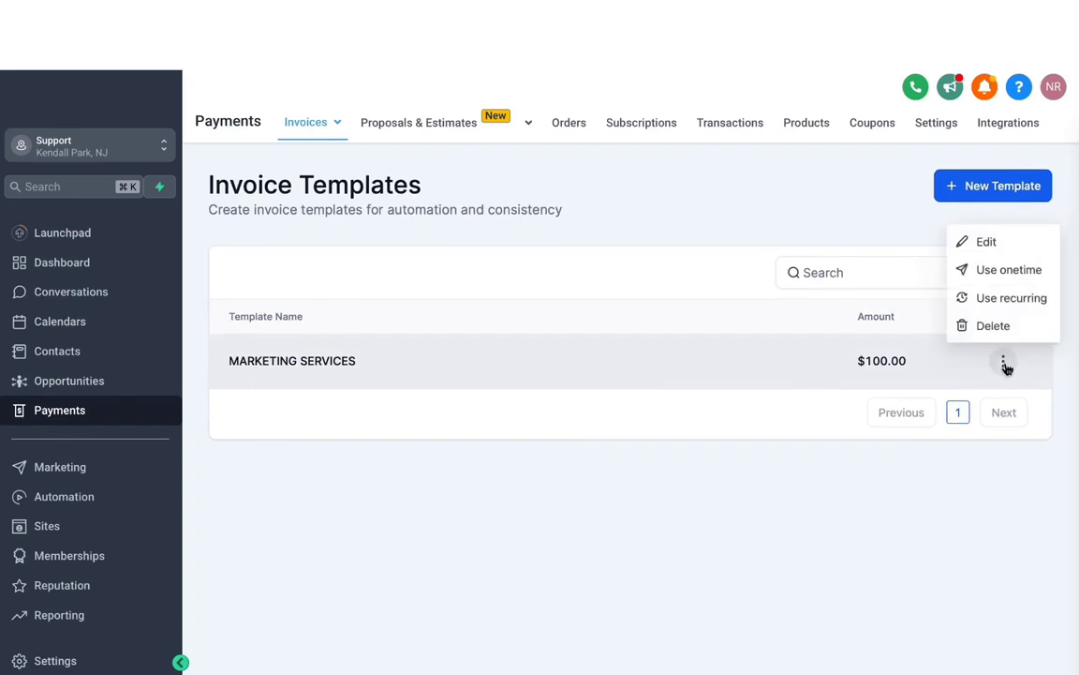
left_click(965, 269)
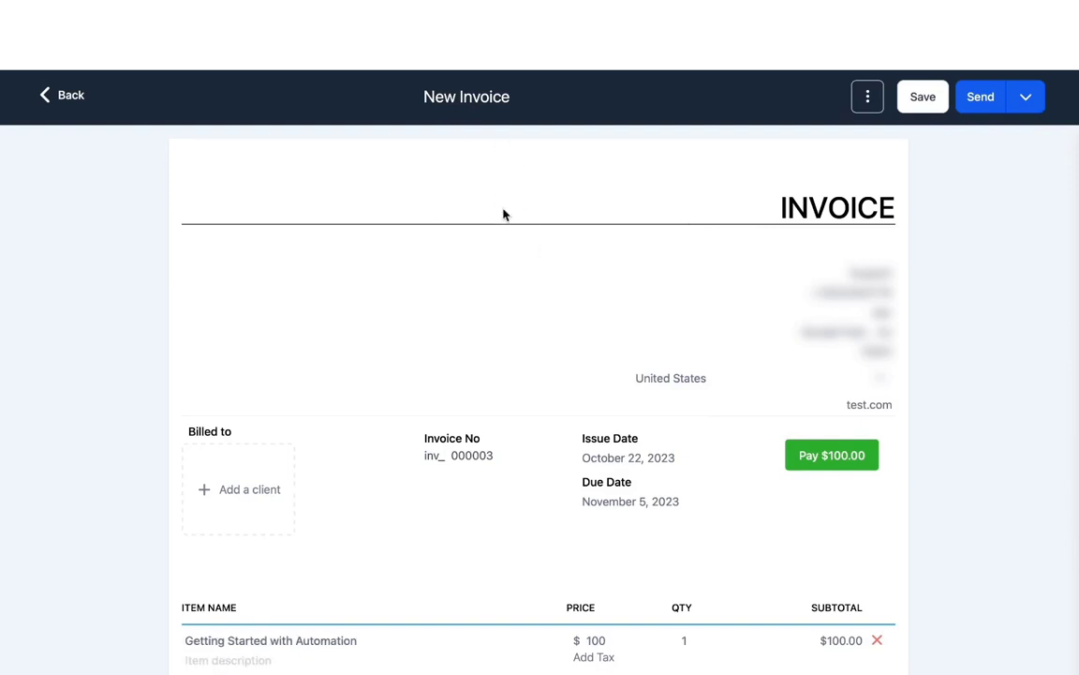
scroll(452, 273, "down", 2)
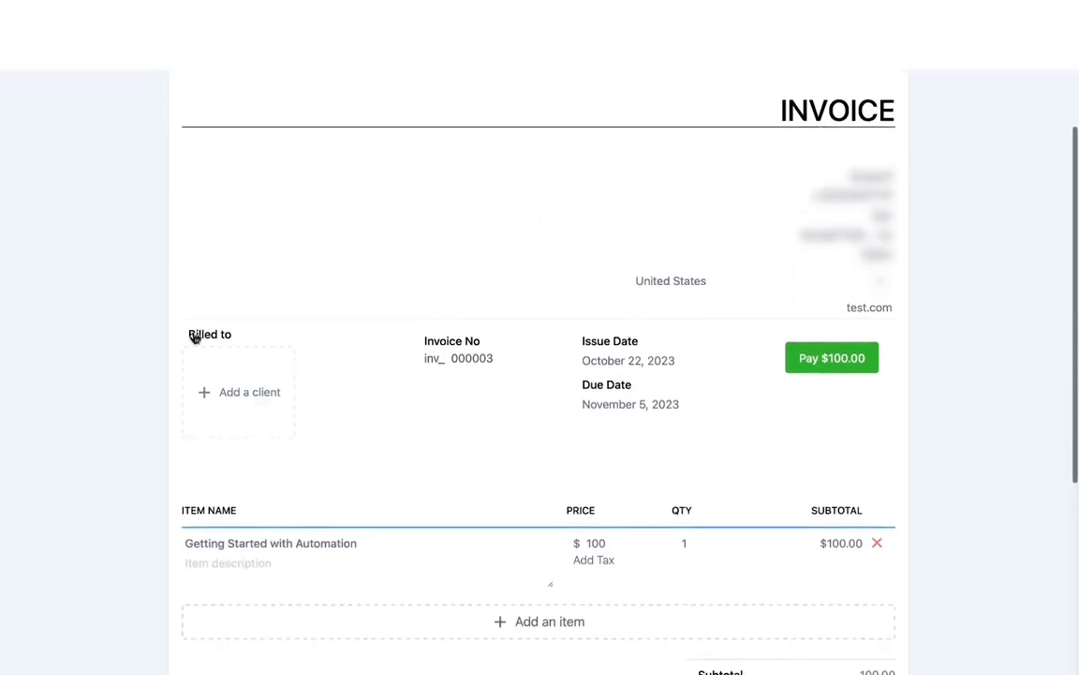
left_click(237, 406)
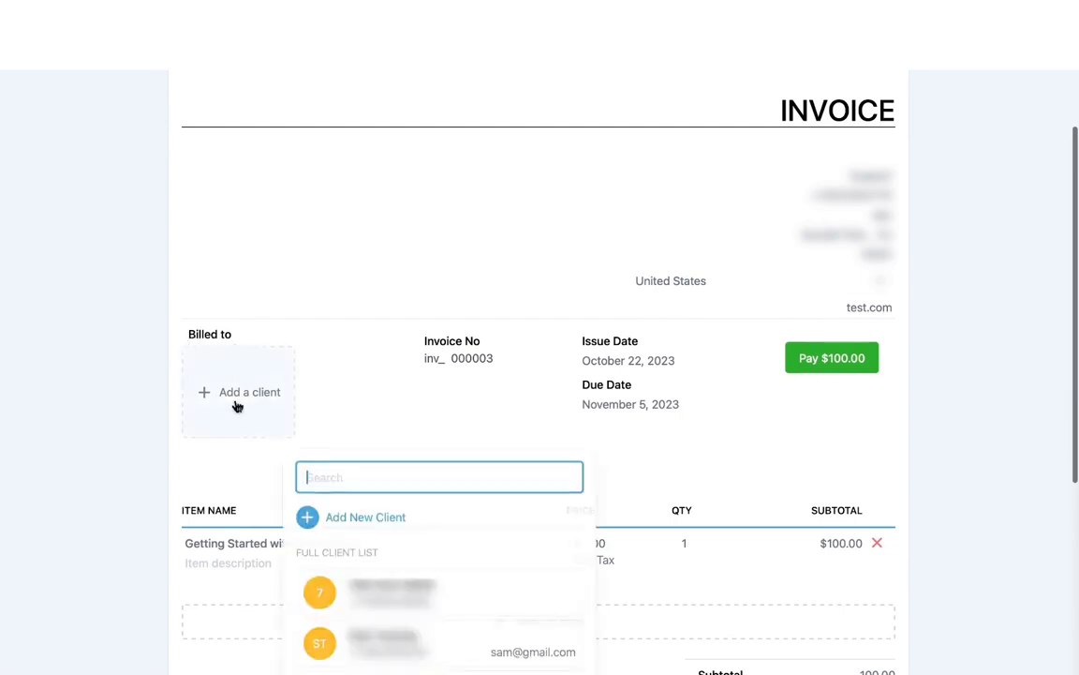
type("MAVIX")
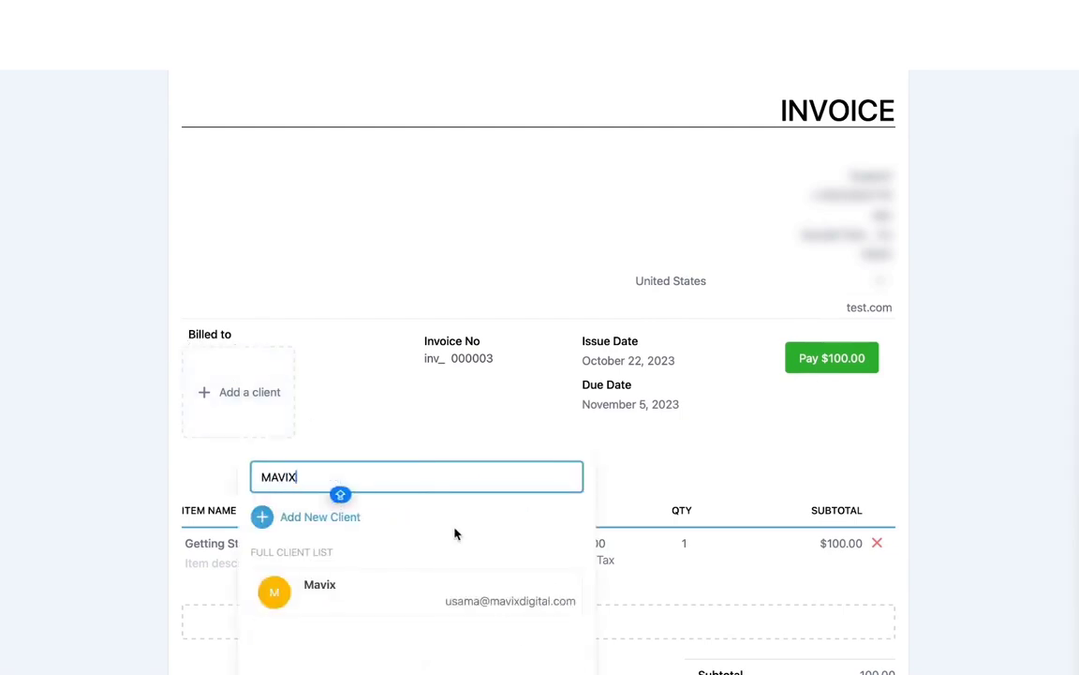
left_click(393, 573)
scroll(284, 298, "down", 3)
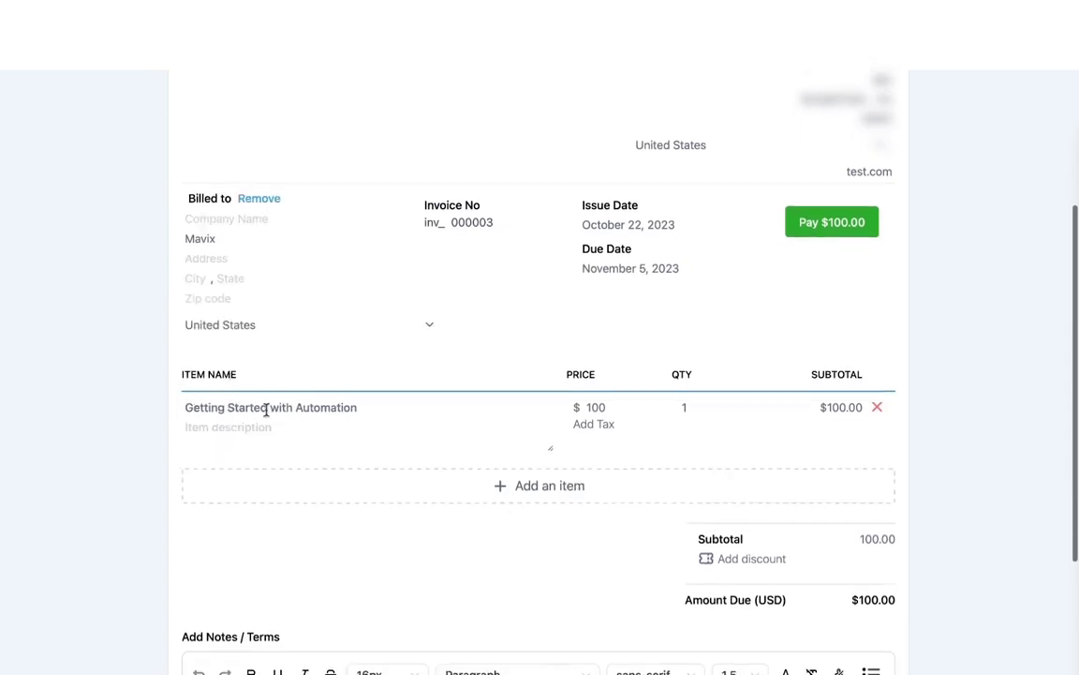
left_click(405, 490)
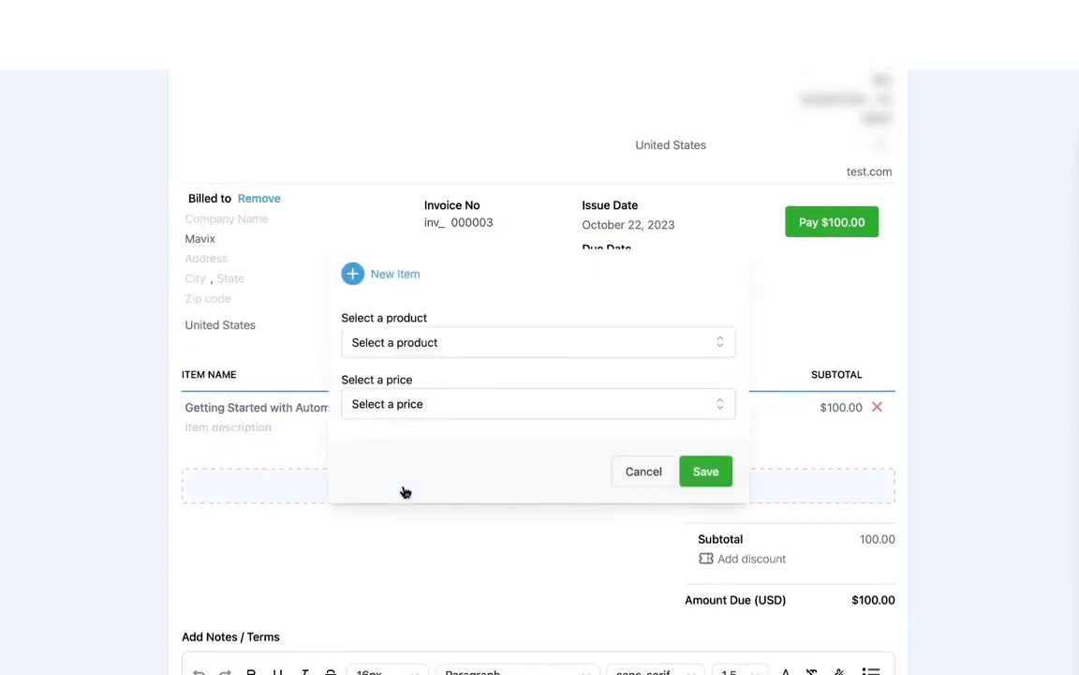
left_click(942, 426)
Rename the new invoice as MAVIX-INVOICE.
scroll(675, 294, "up", 3)
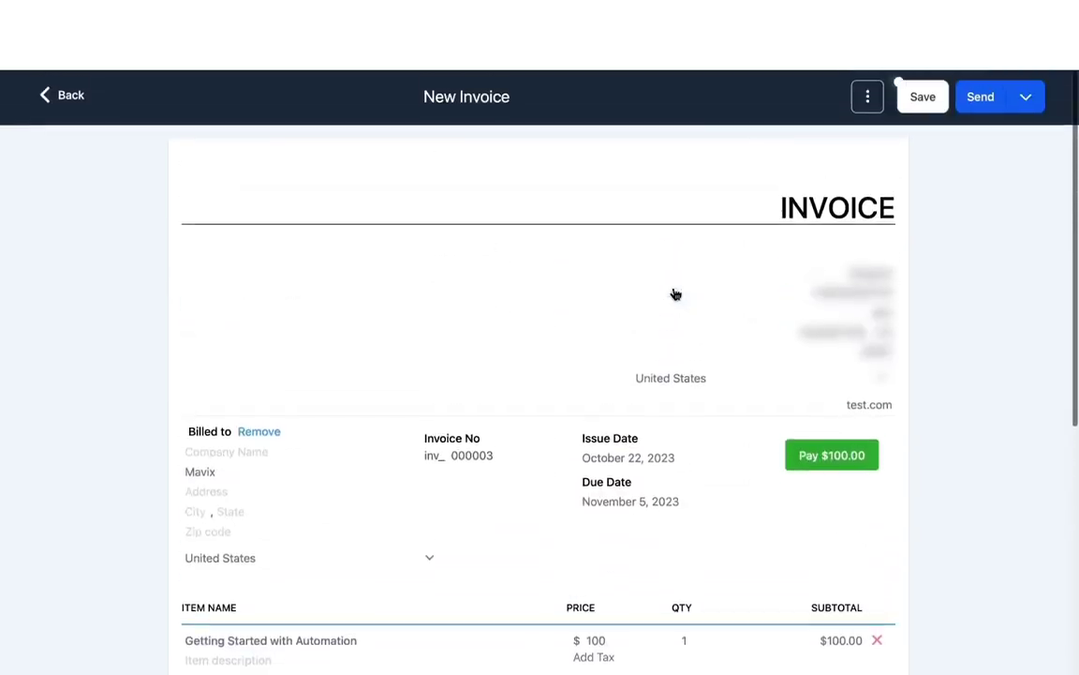
left_click(462, 96)
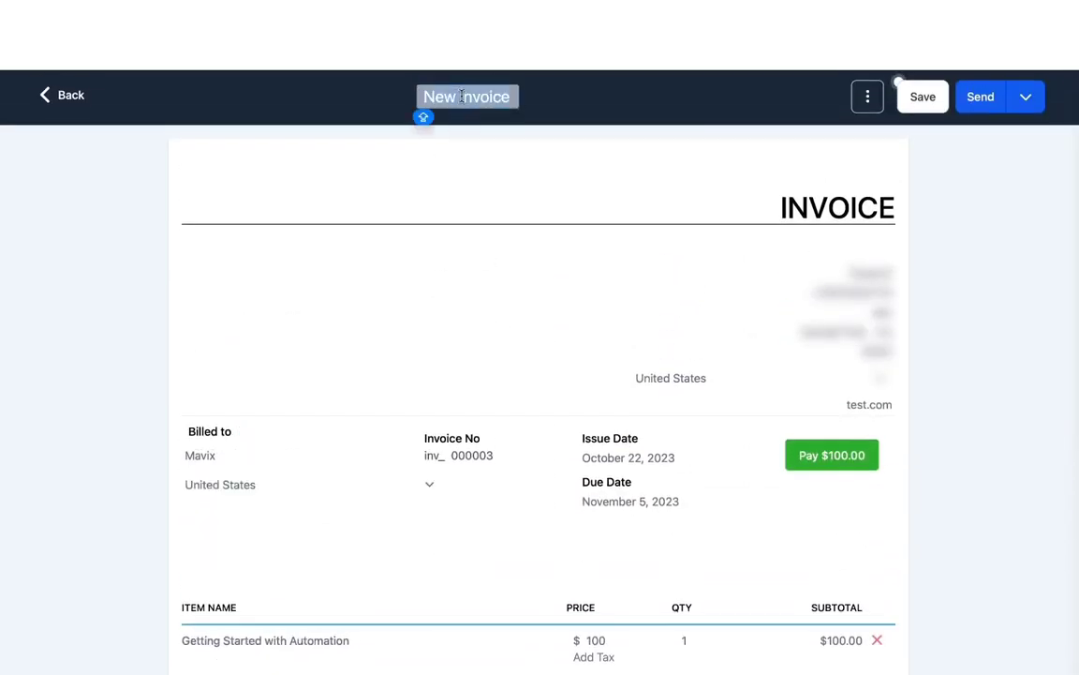
type("MAVIX-INVOI")
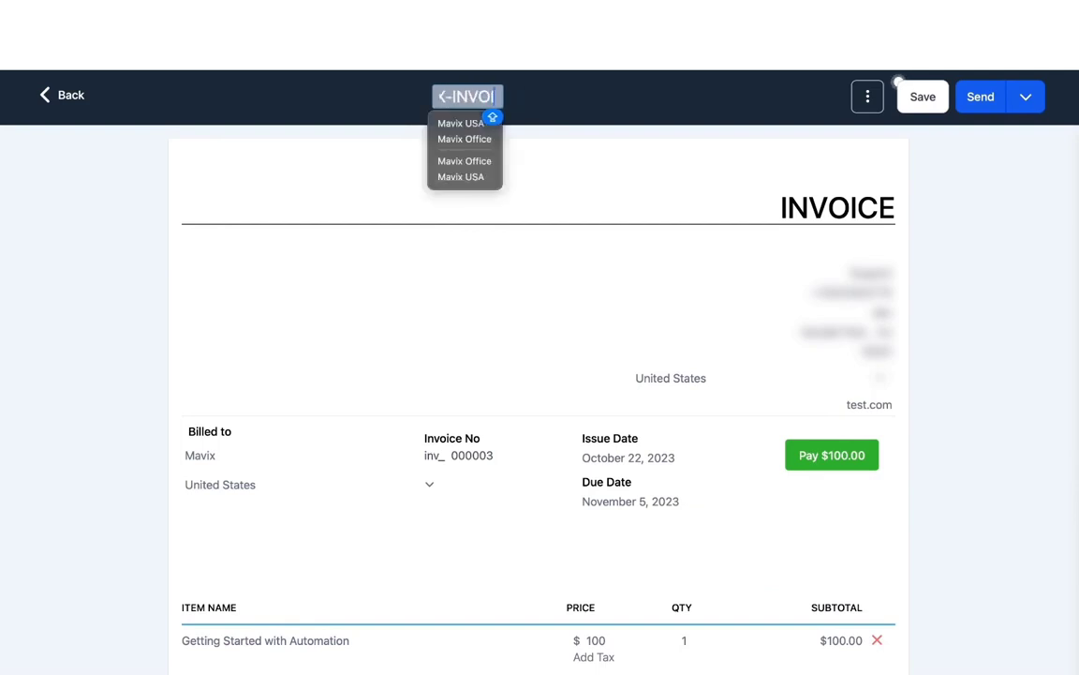
type("CE")
left_click(643, 193)
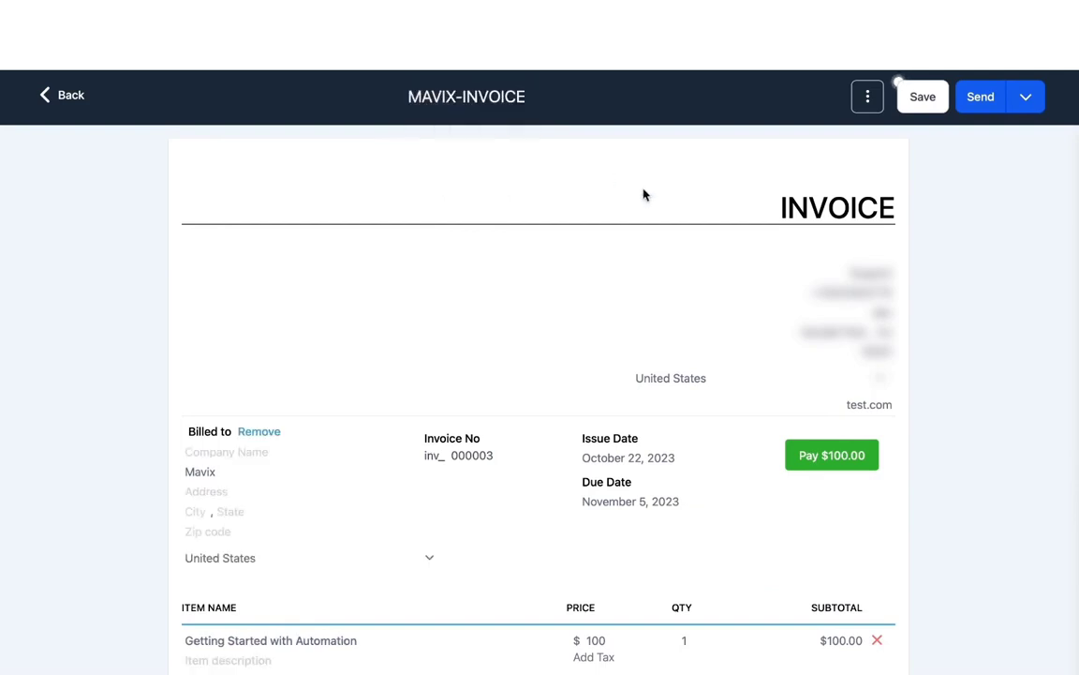
Send MAVIX-INVOICE by Email & Text with the payment mode set to Live, and check its status in the invoices list.
left_click(984, 99)
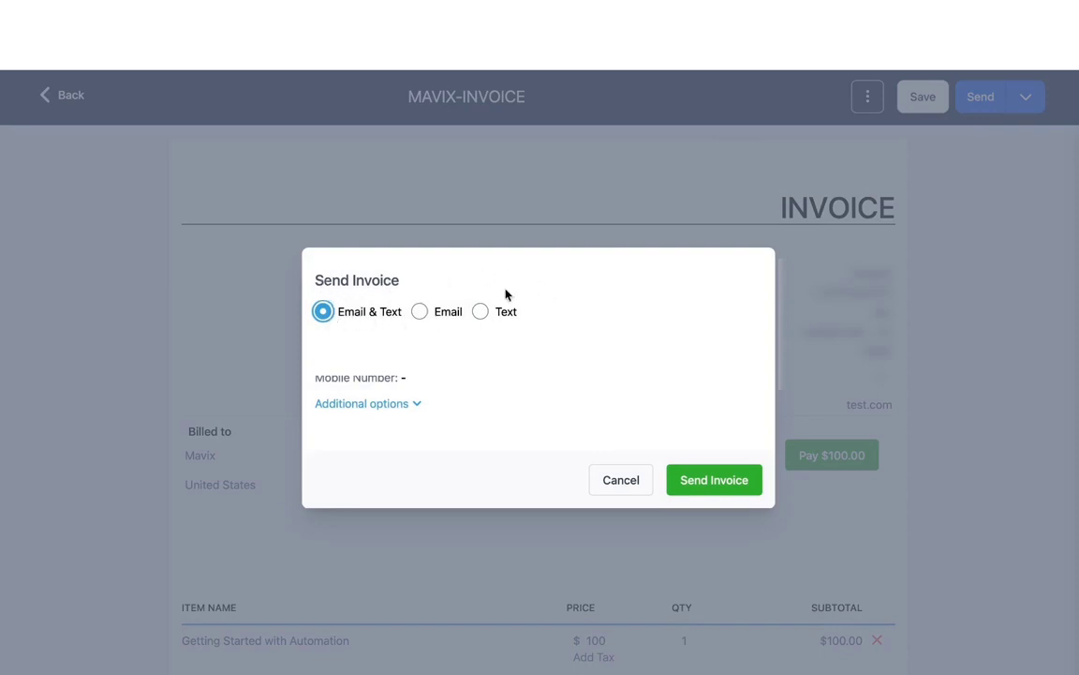
left_click(418, 402)
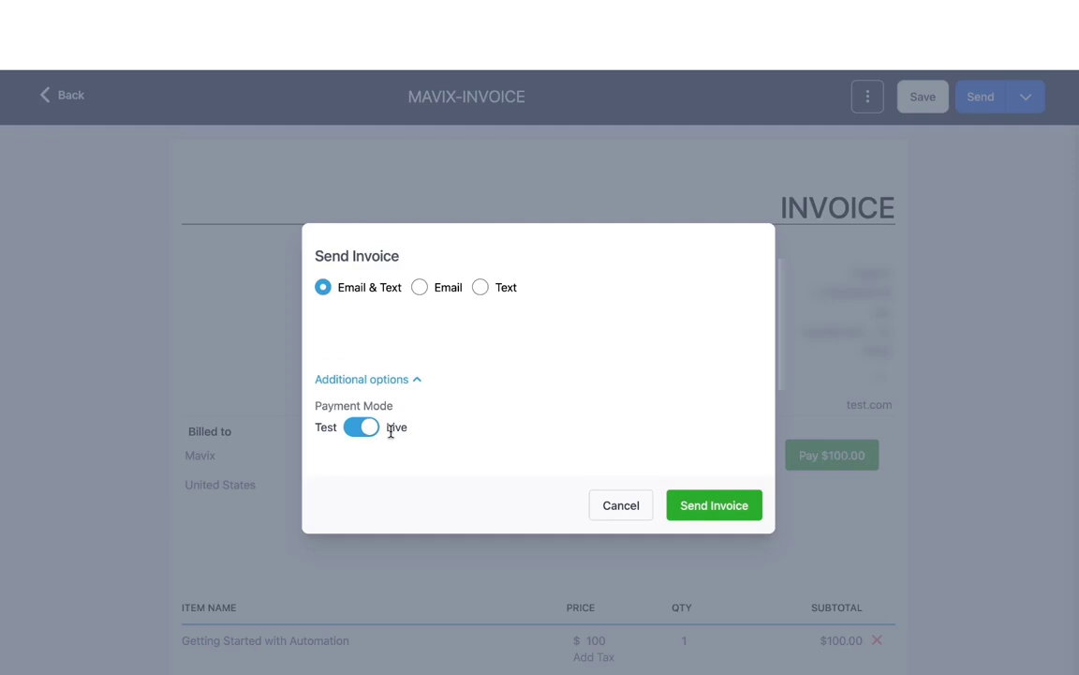
left_click(357, 432)
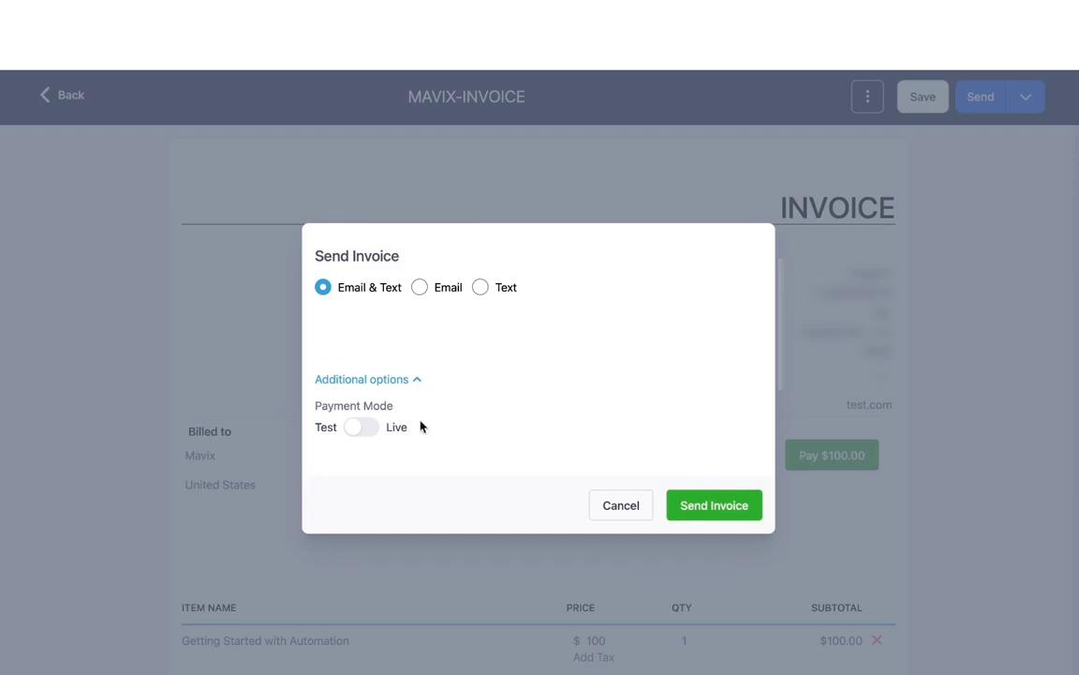
left_click(372, 433)
left_click(716, 511)
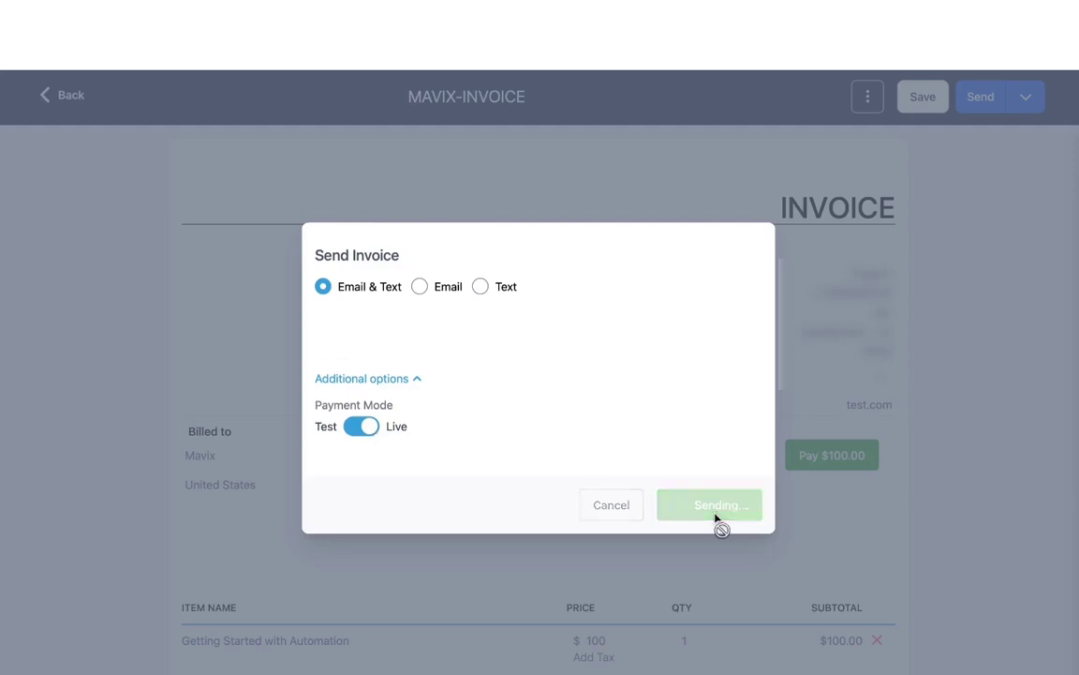
scroll(458, 384, "down", 1)
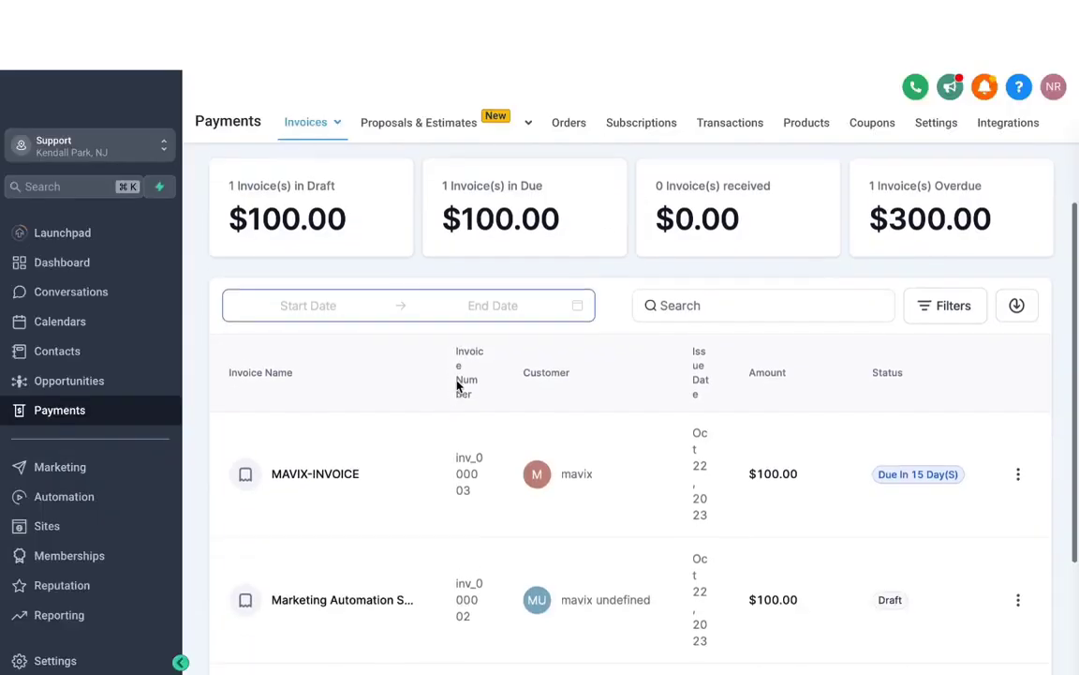
scroll(458, 384, "down", 1)
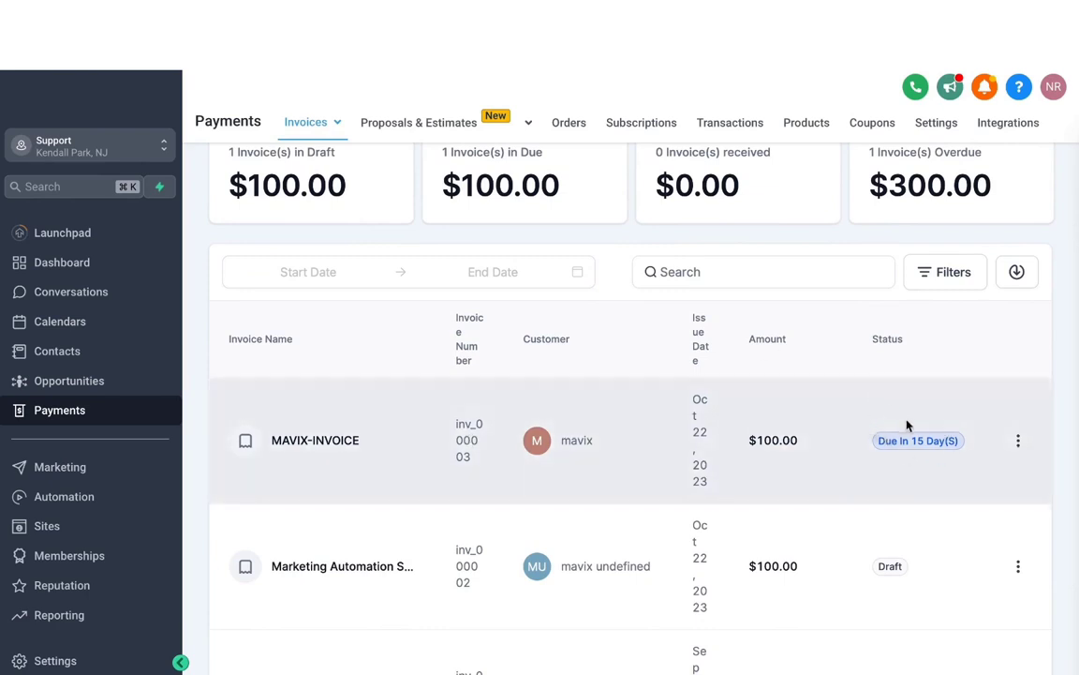
scroll(910, 354, "up", 4)
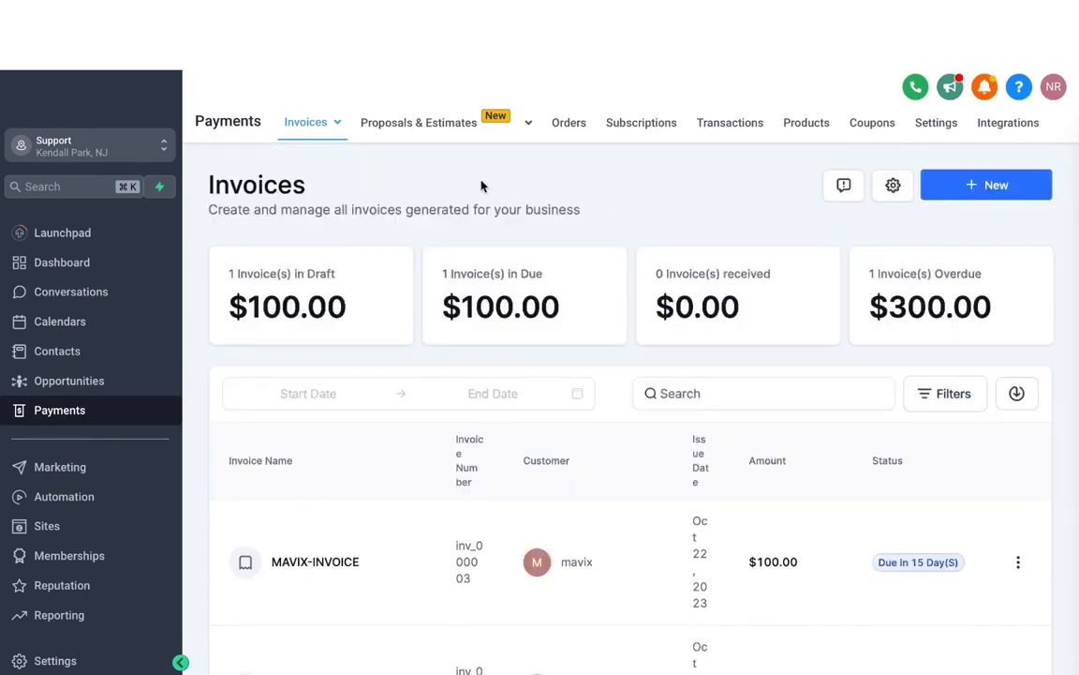
Create a new Proposals & Estimates template and insert the GQ logo image from the media library on its page.
mouse_move(401, 127)
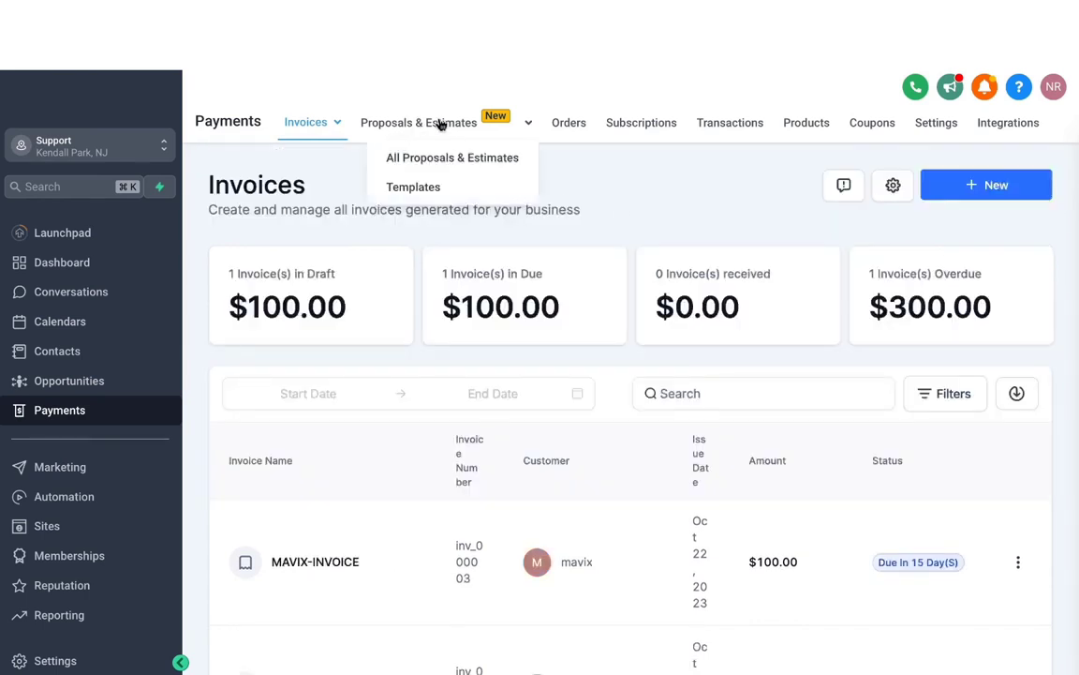
left_click(415, 189)
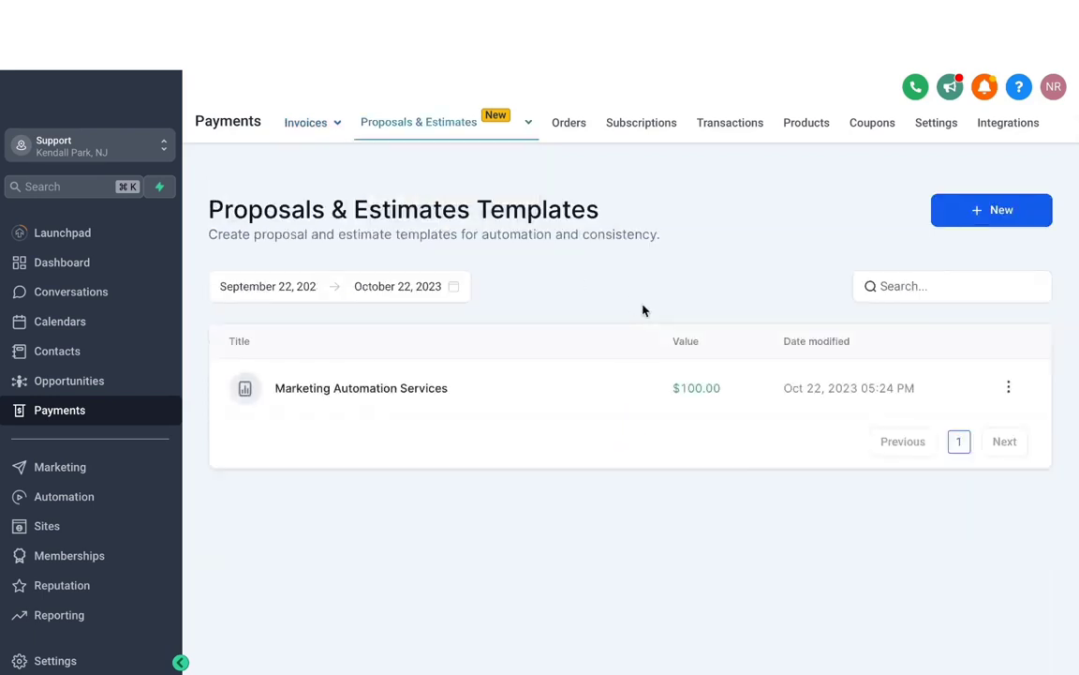
left_click(964, 216)
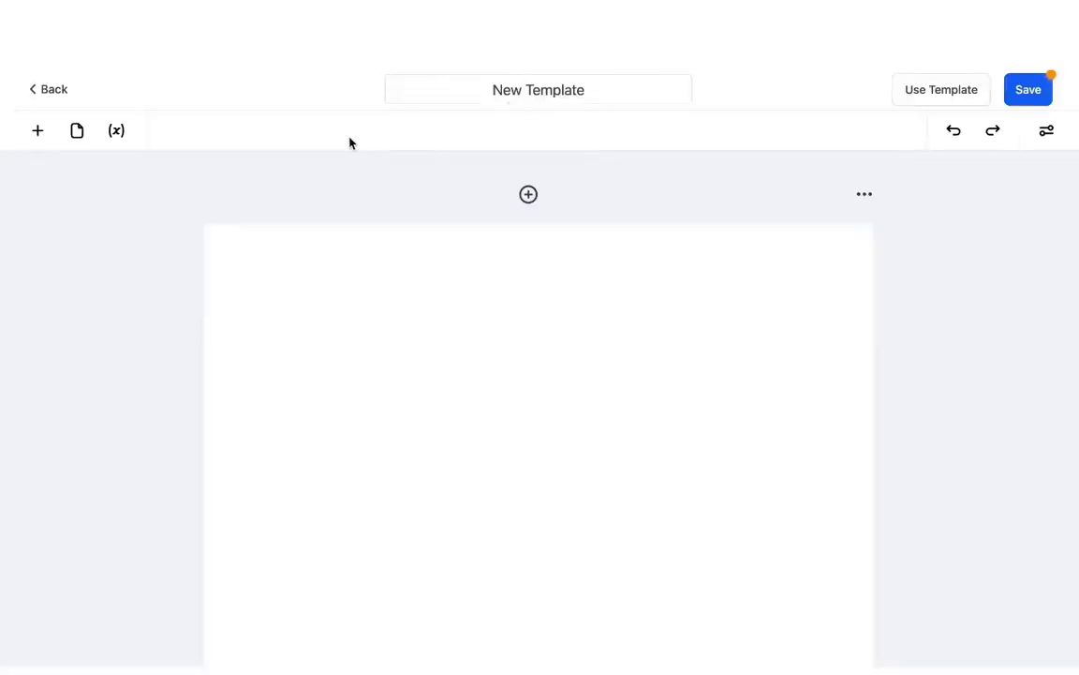
left_click(39, 133)
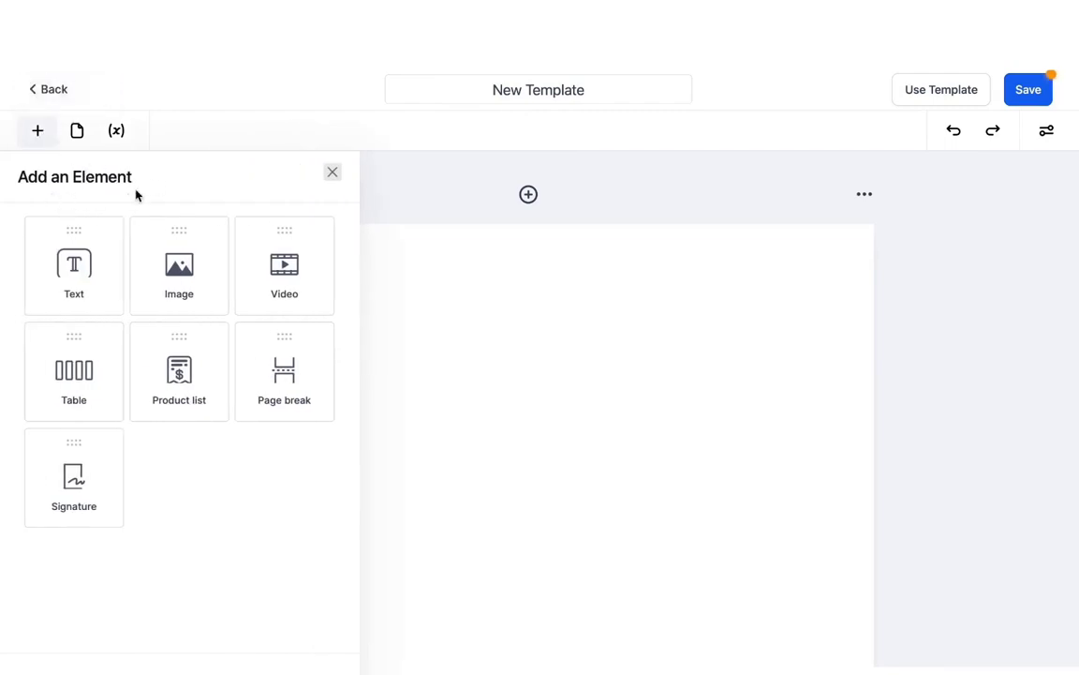
left_click_drag(193, 273, 544, 277)
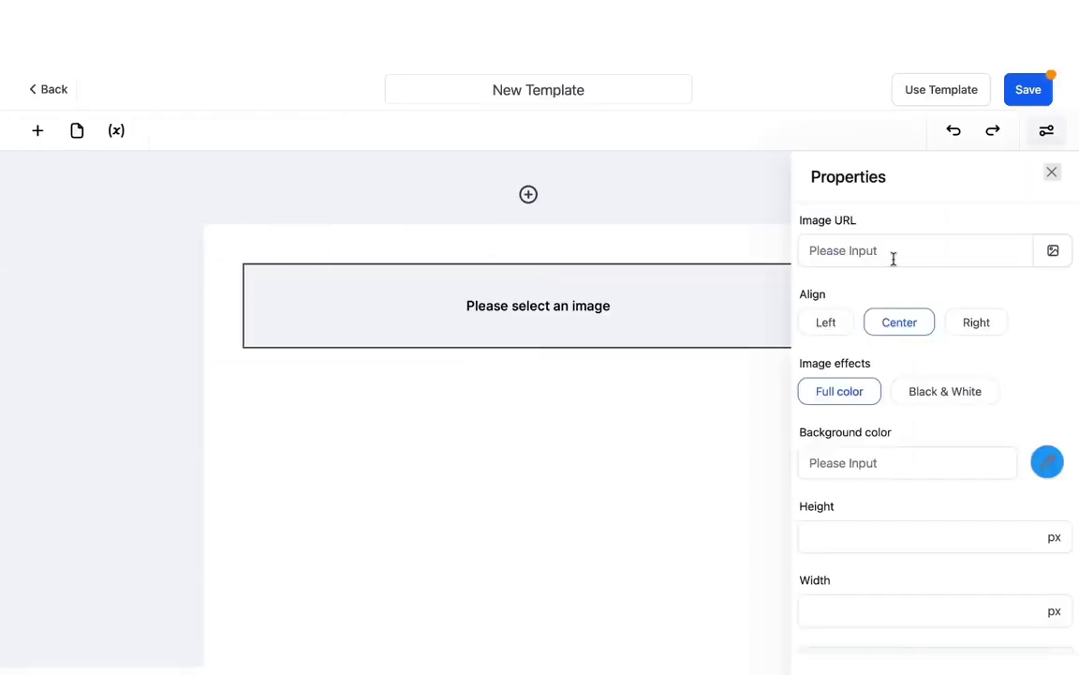
left_click(1053, 251)
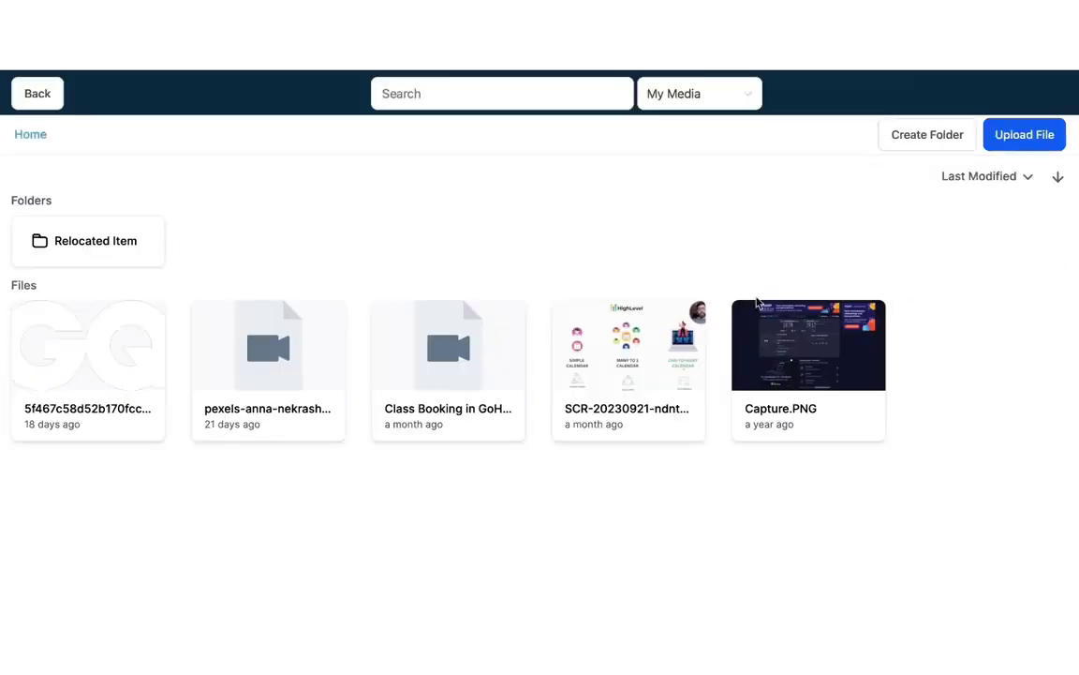
double_click(101, 344)
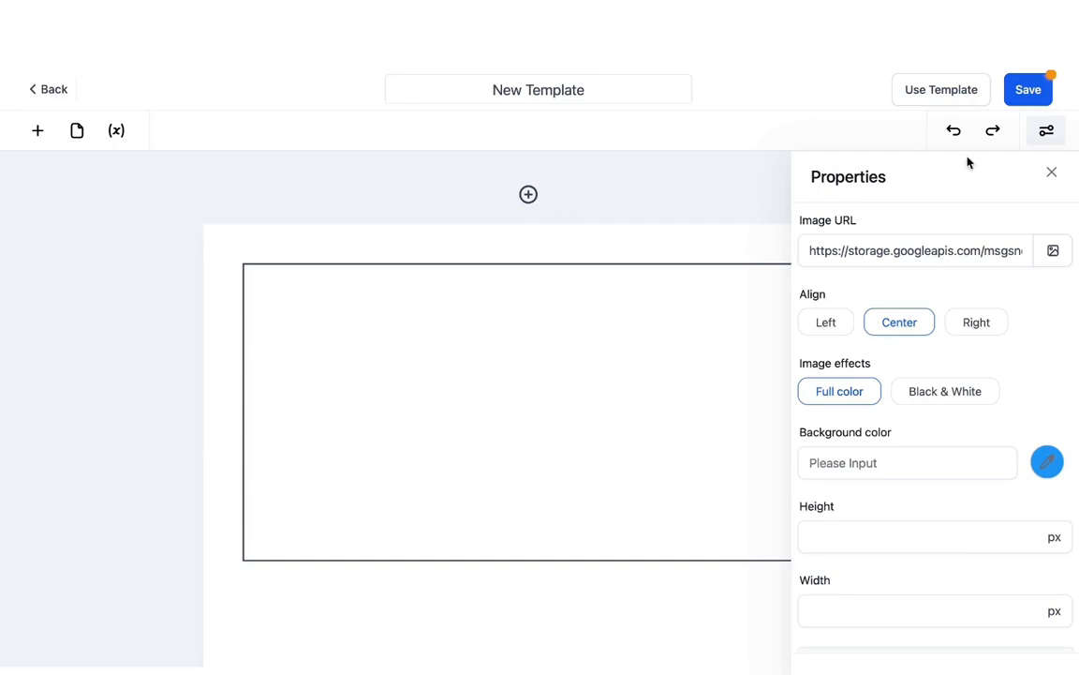
left_click(1051, 172)
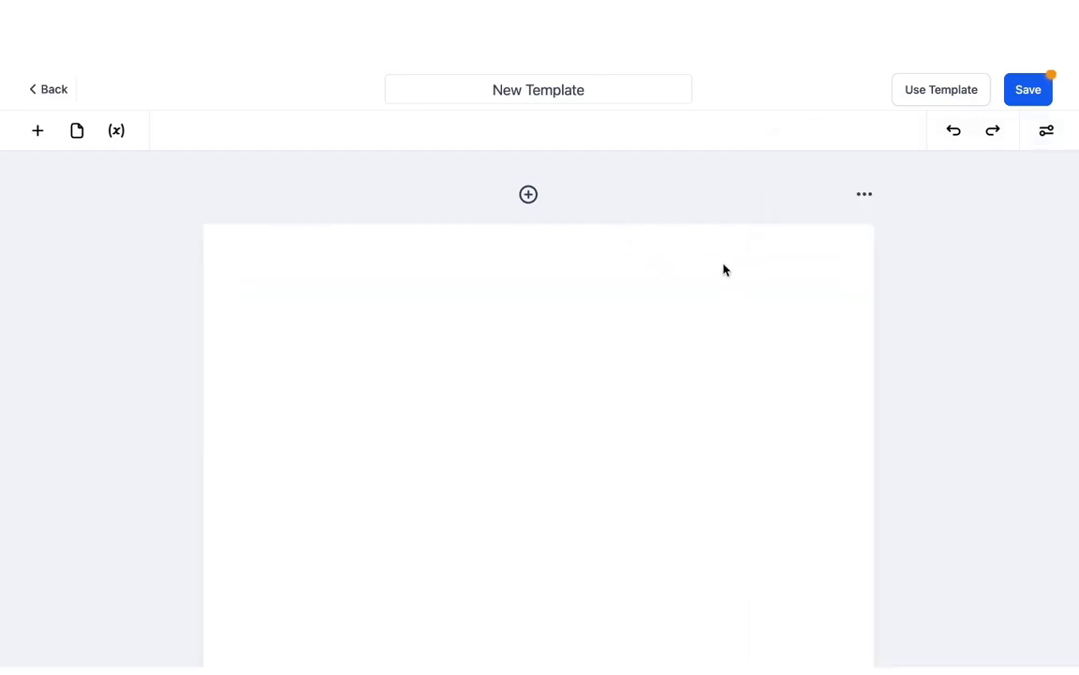
Set the template page's background color to dark grey #333333.
left_click(870, 198)
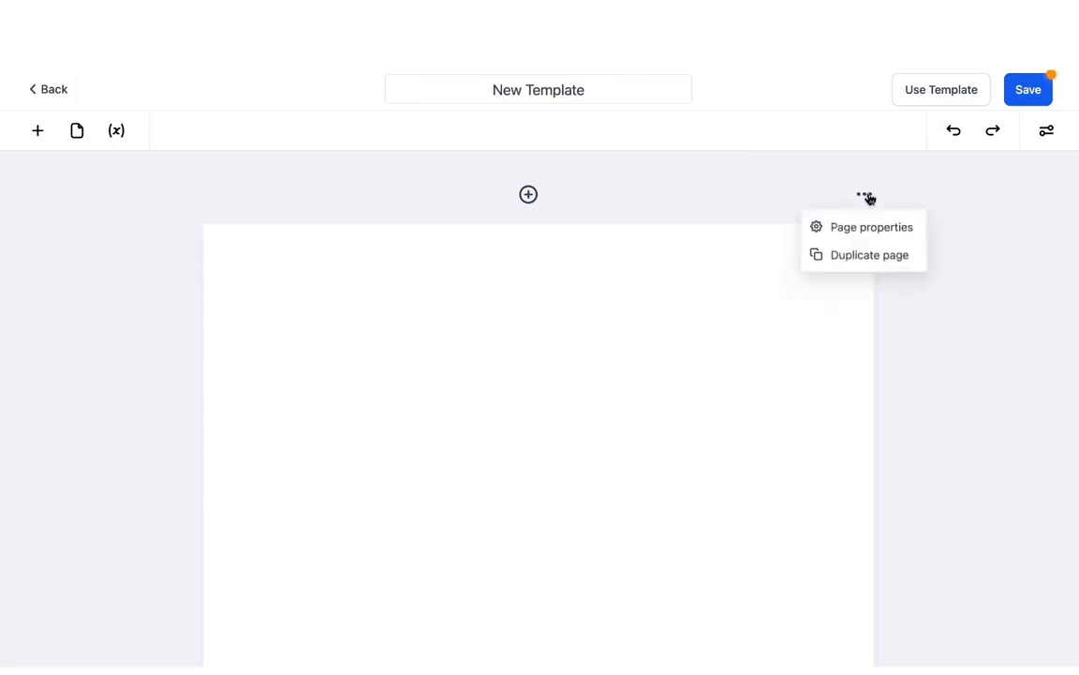
left_click(853, 232)
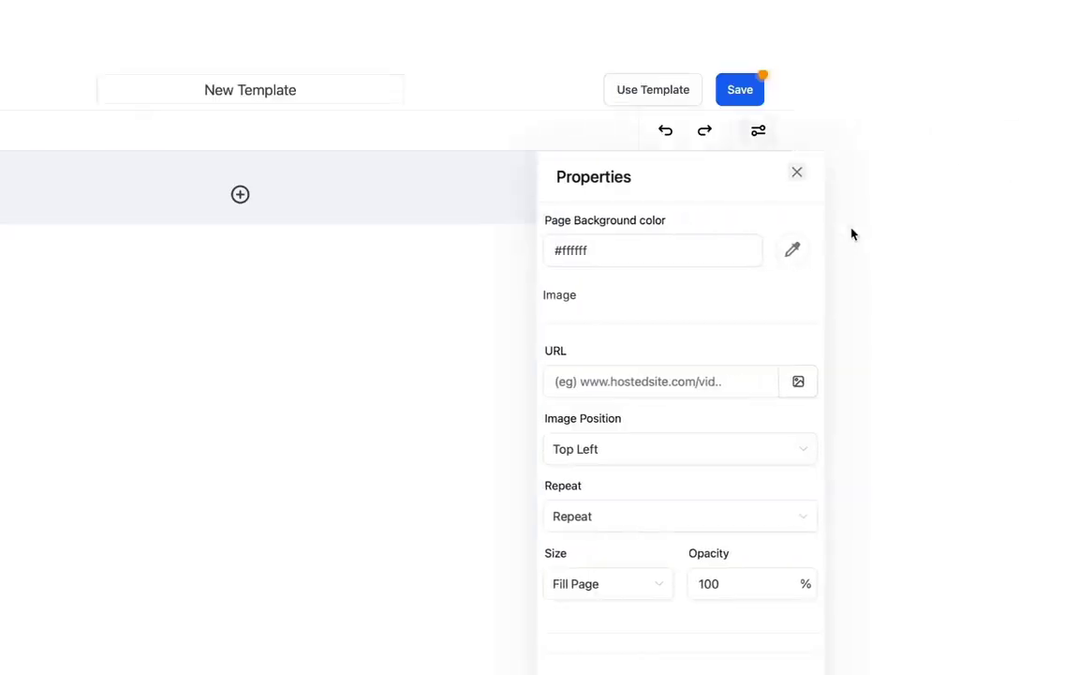
left_click(1050, 253)
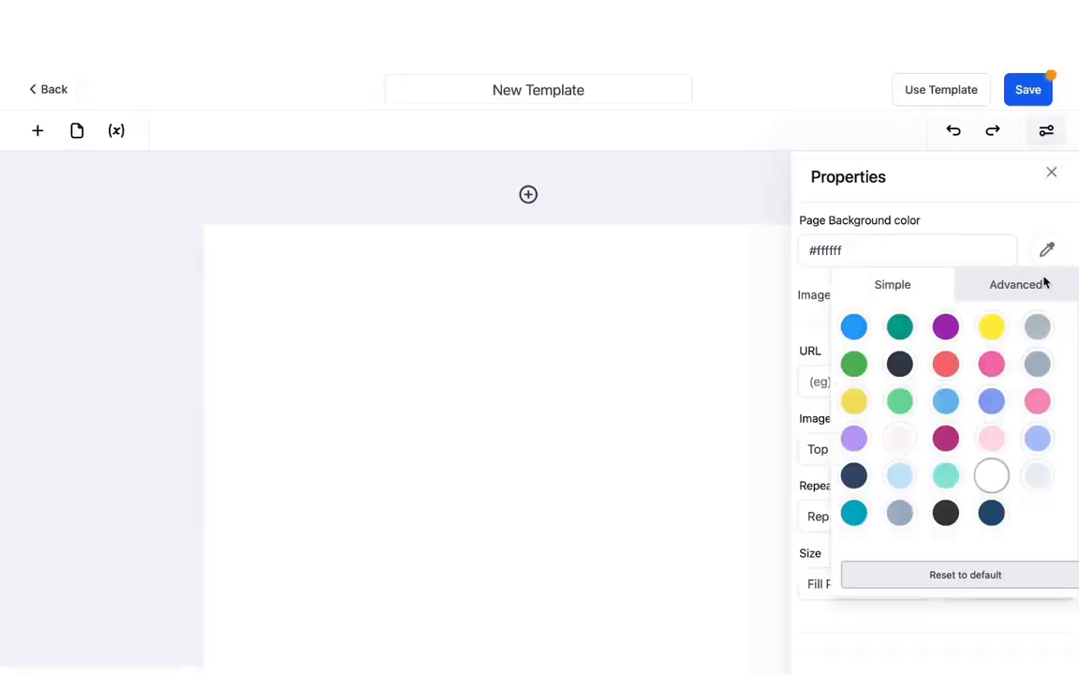
left_click(901, 512)
left_click(945, 512)
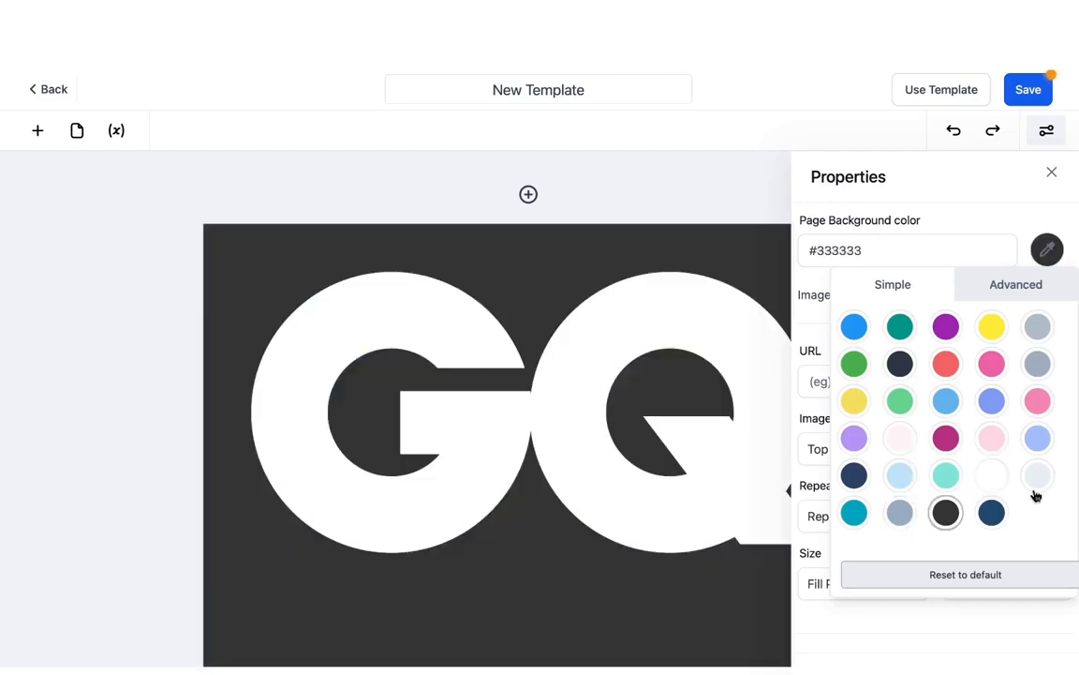
left_click(1024, 195)
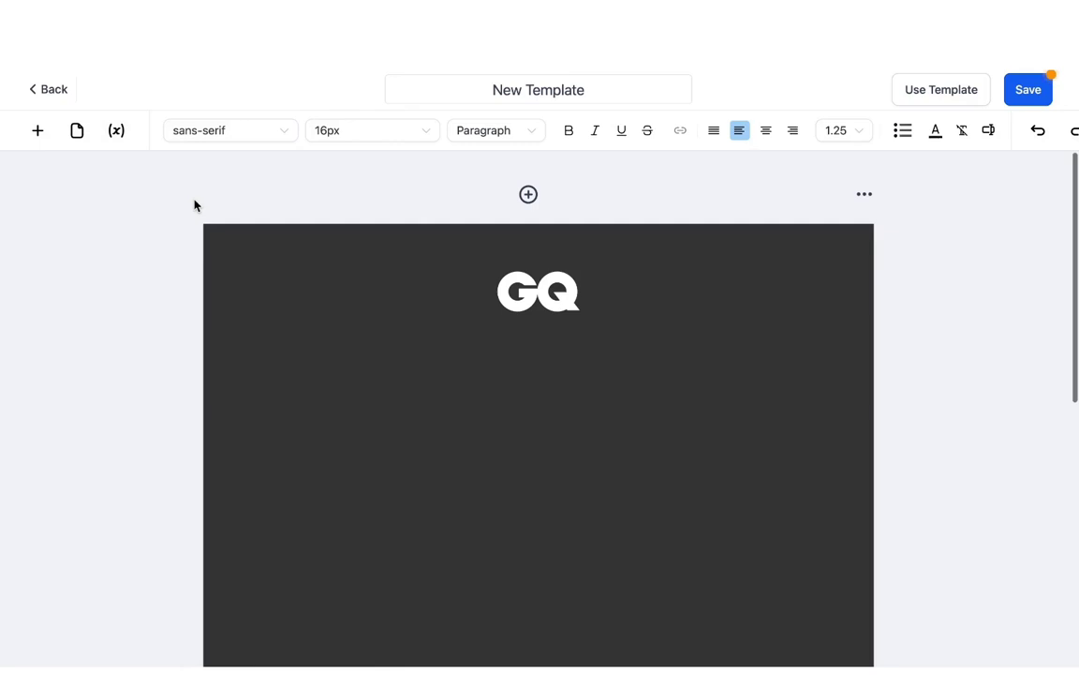
Add a product list below the GQ logo and set its background color to white #ffffff.
left_click(39, 133)
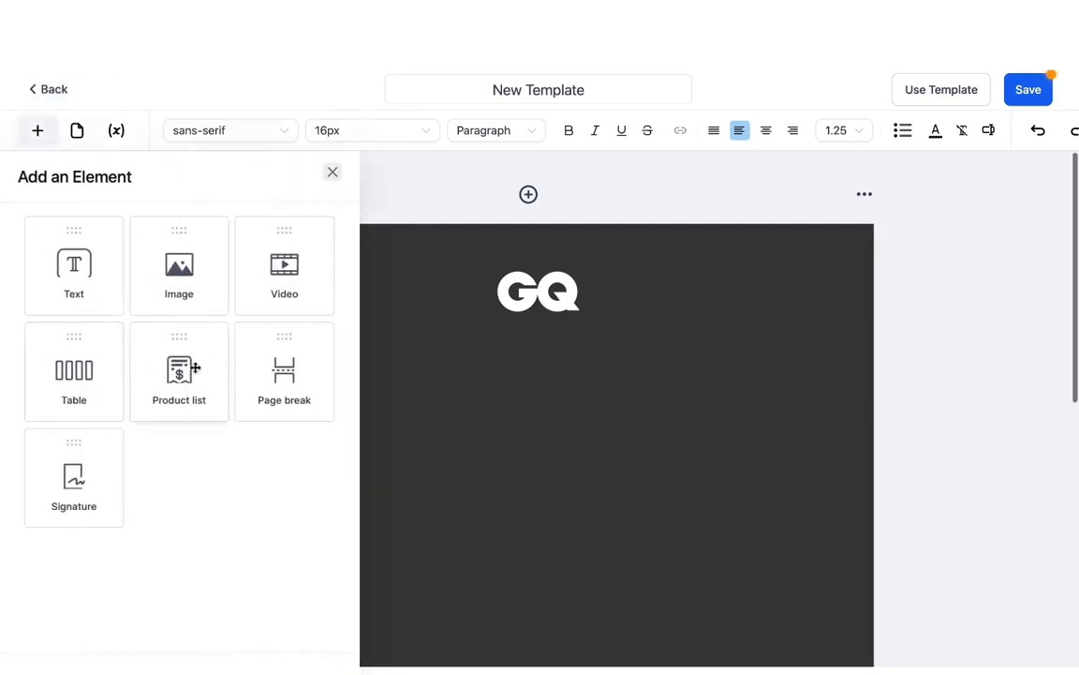
left_click_drag(181, 374, 787, 343)
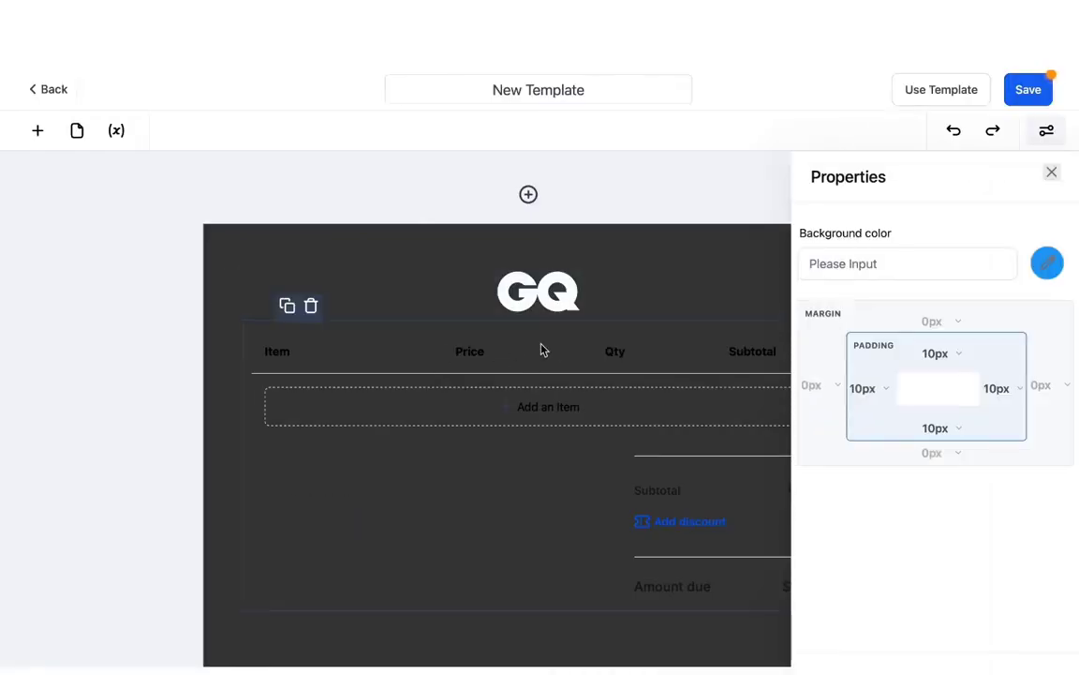
left_click(1046, 264)
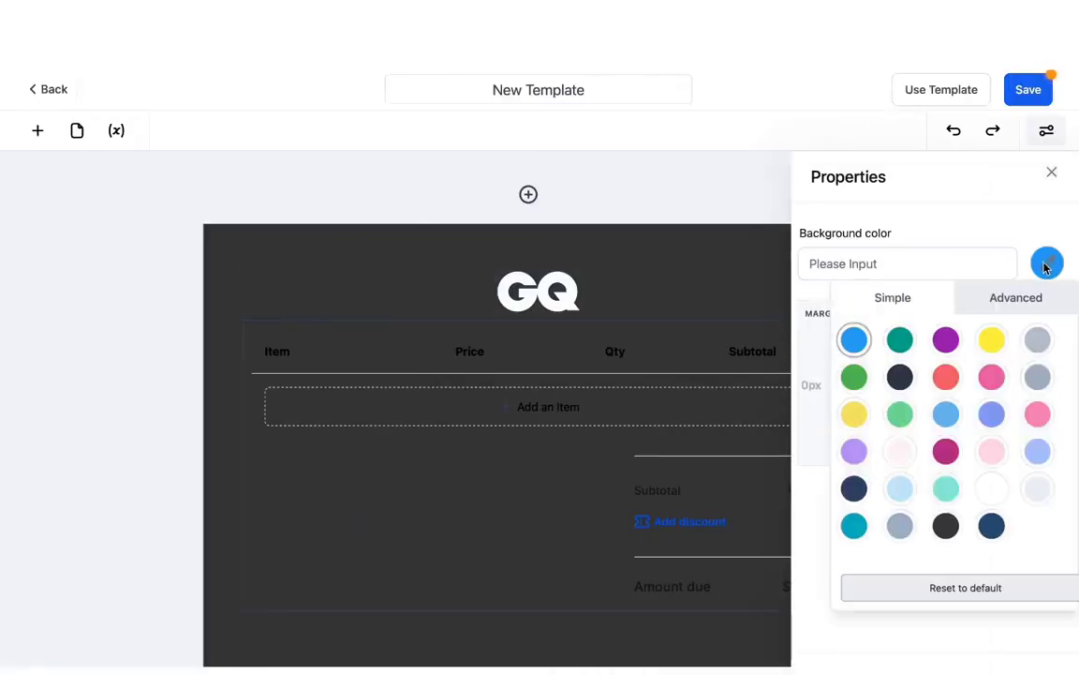
left_click(992, 496)
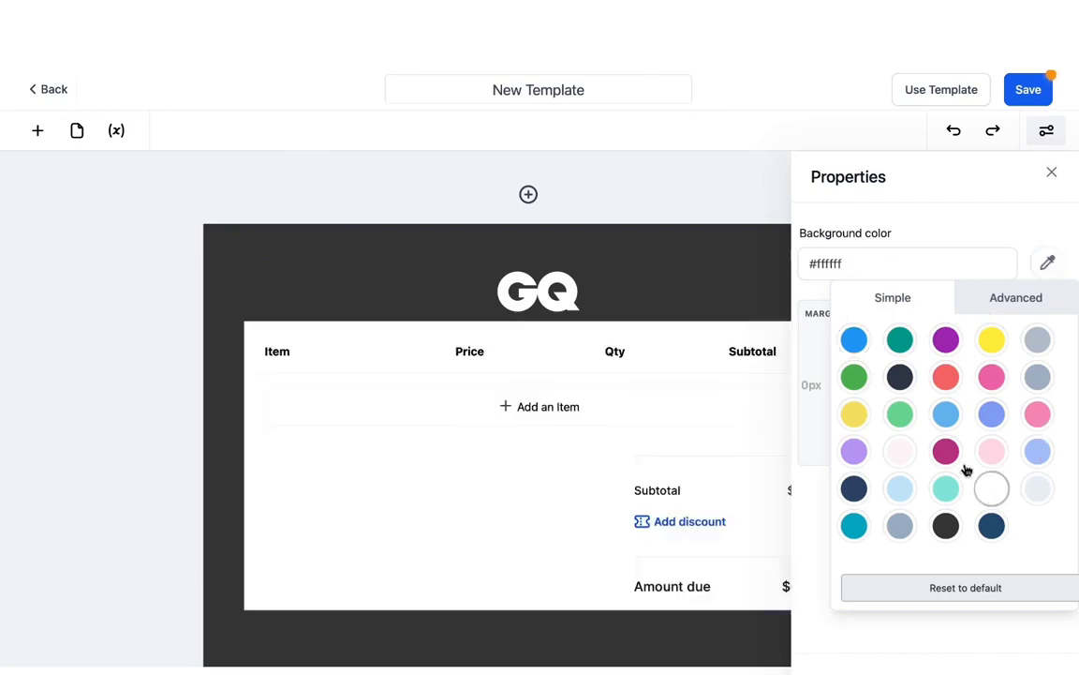
left_click(1051, 173)
Add the product Getting Started with Automation at the $100 price to the product list.
scroll(655, 349, "down", 2)
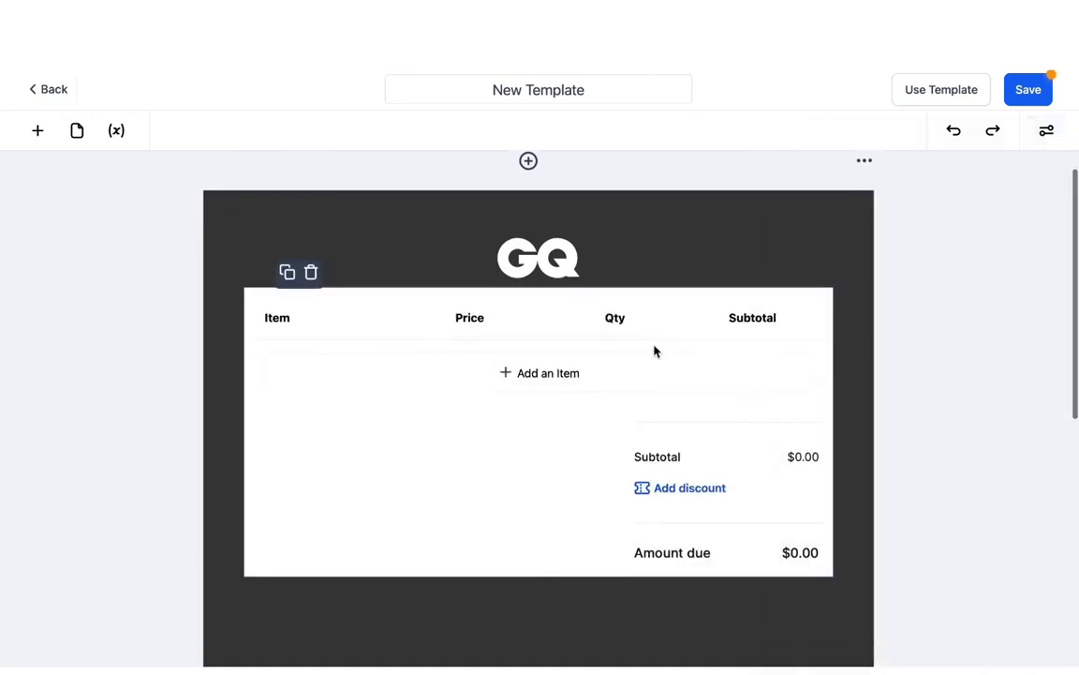
left_click(547, 311)
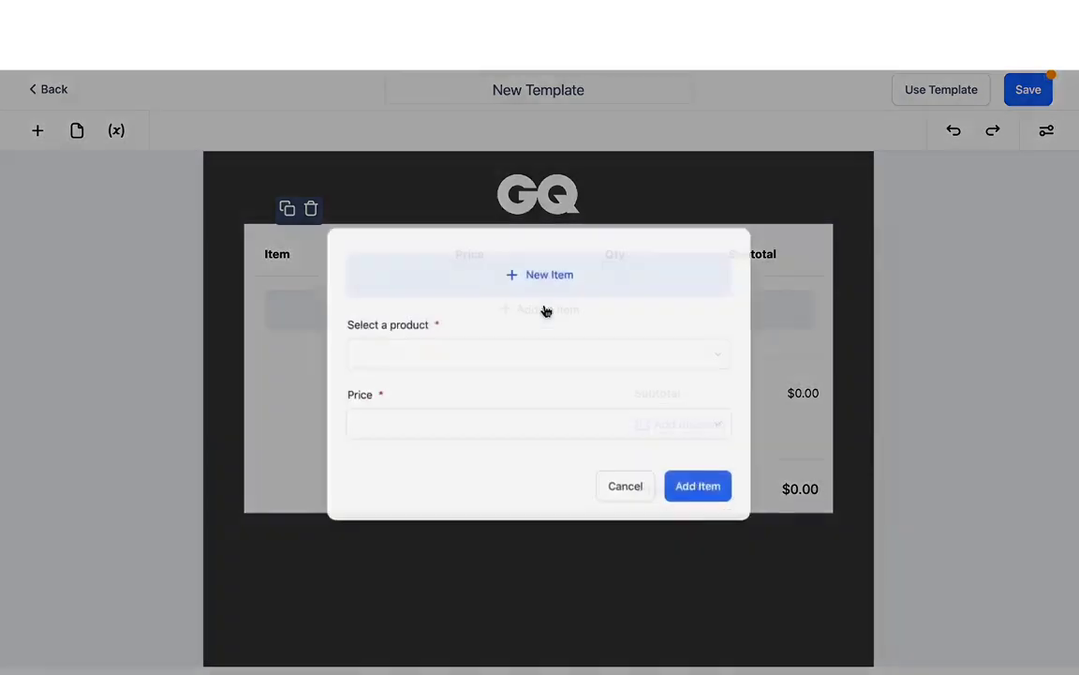
left_click(469, 356)
left_click(429, 398)
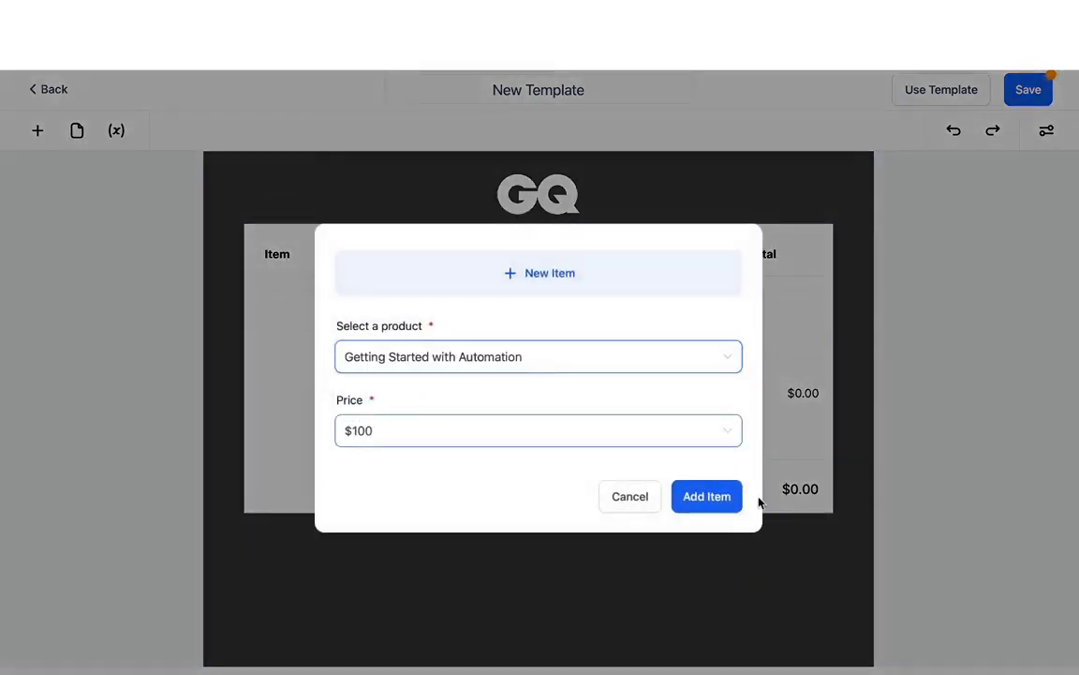
left_click(710, 495)
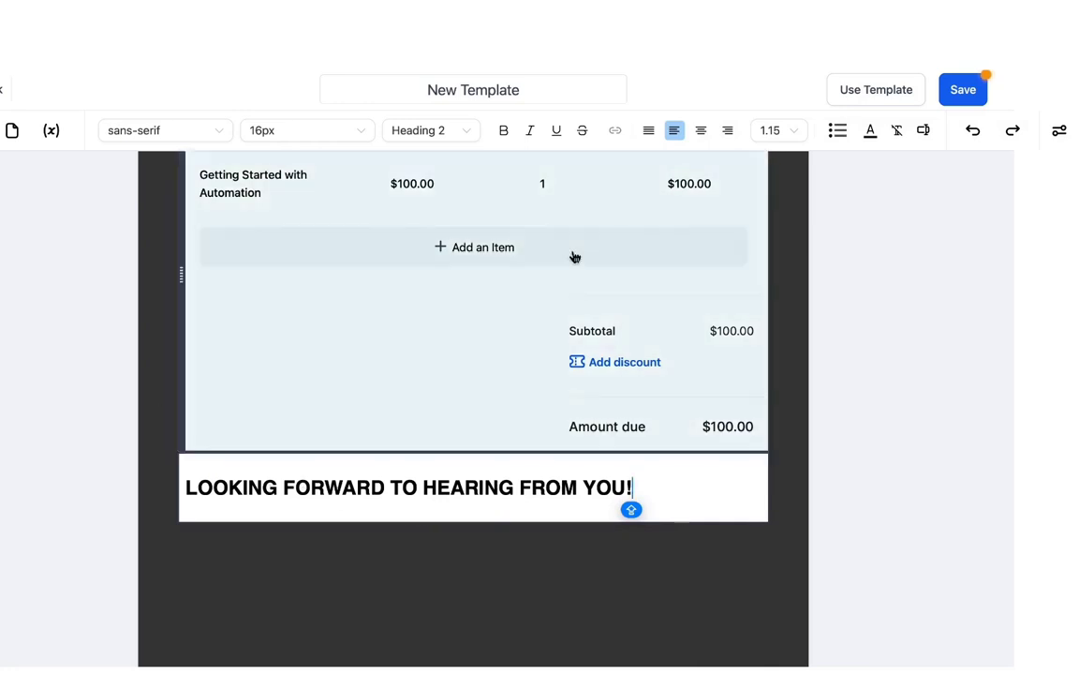
Rename the template as MARKETING AUTOMATION TEMPLATE and save it.
scroll(575, 257, "up", 5)
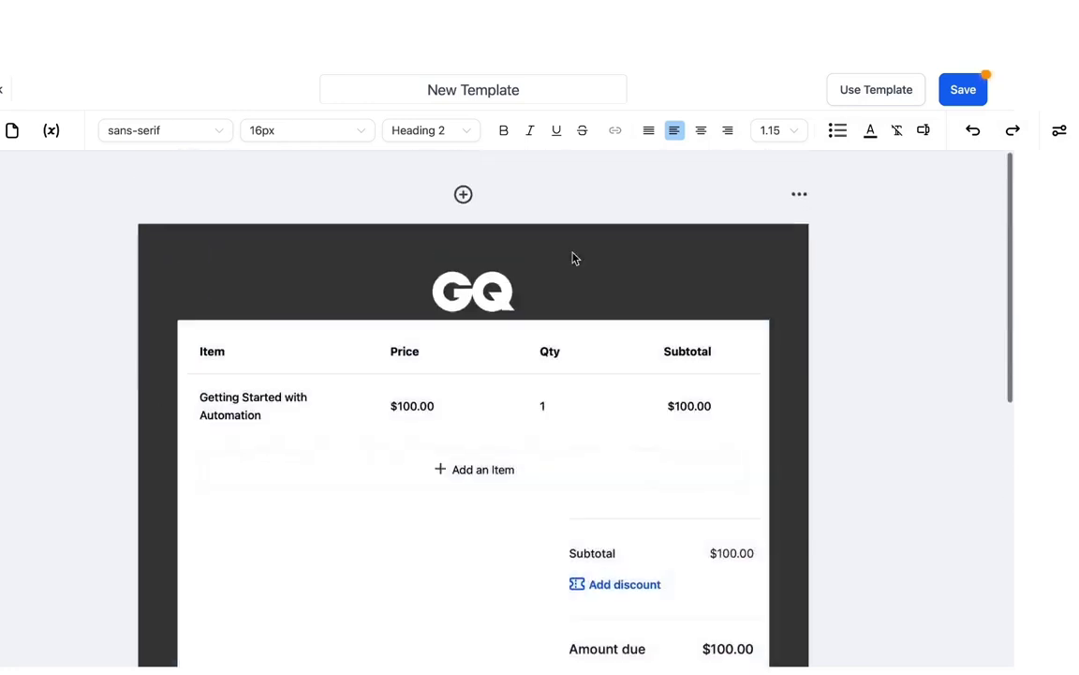
left_click(530, 89)
type("MARKETING AUTOMATION")
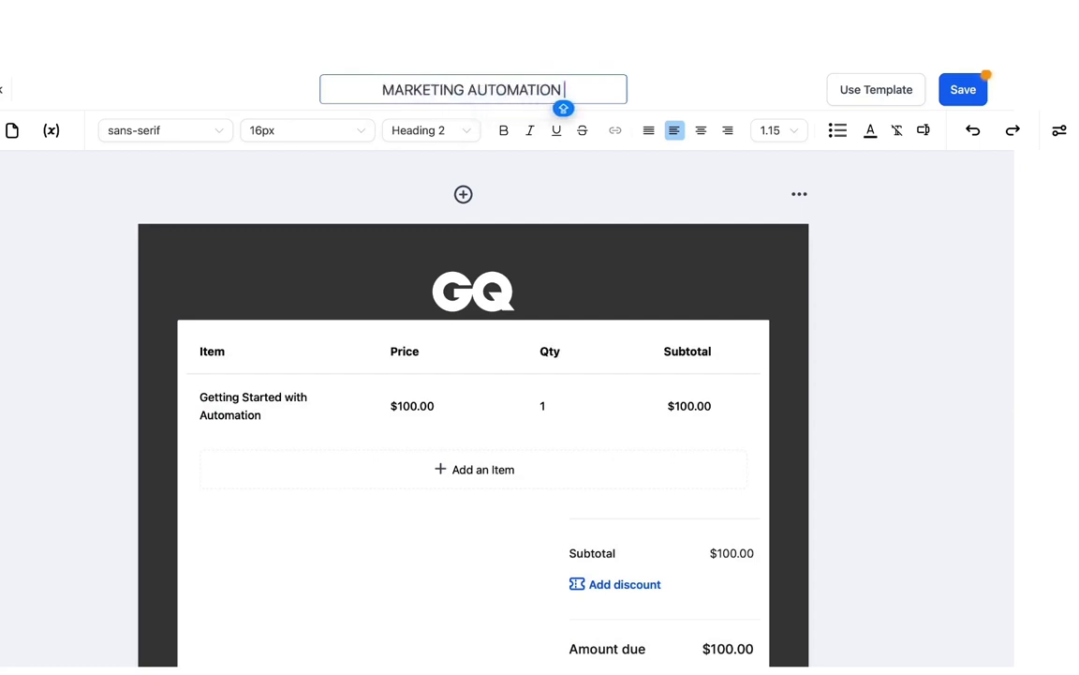
type(" TEMPLATE")
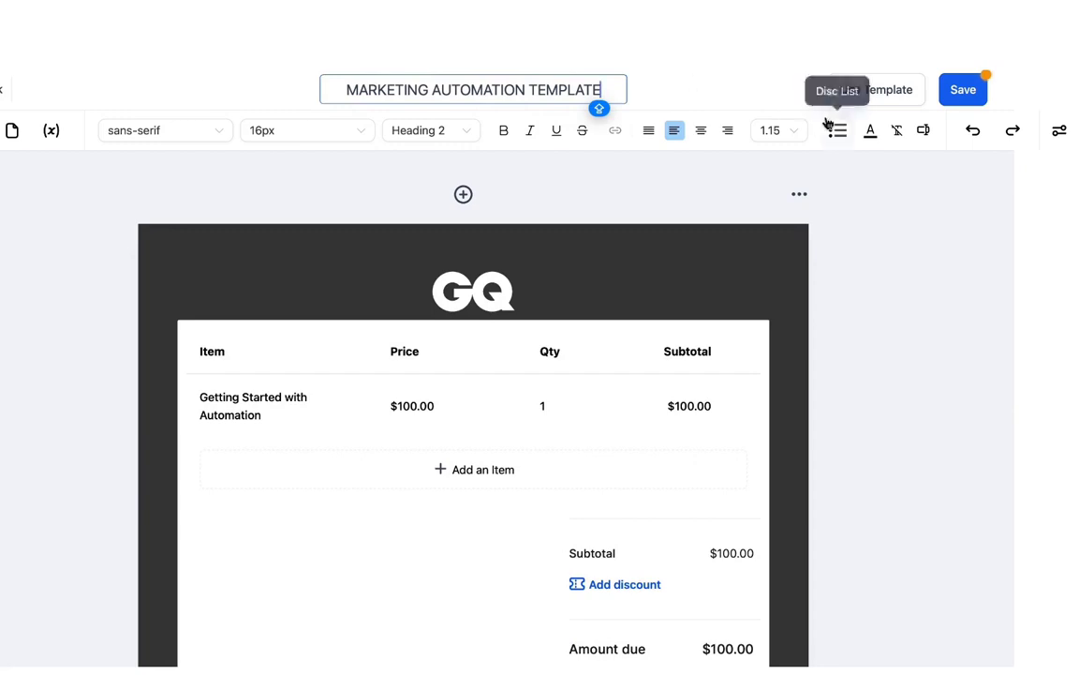
left_click(967, 94)
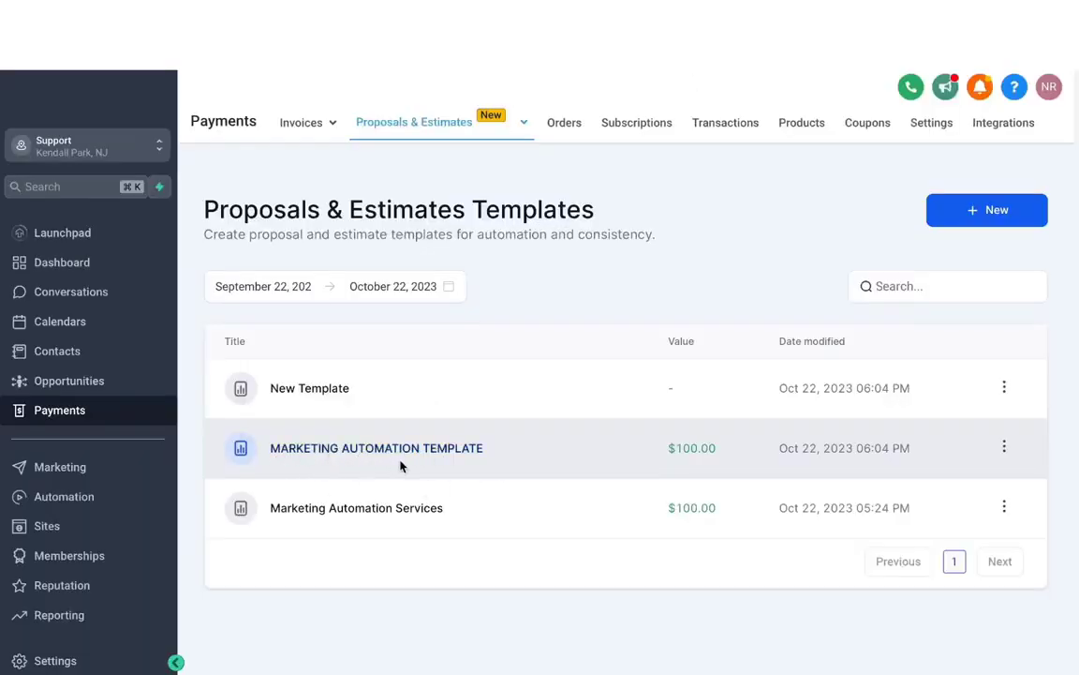
In the Proposals & Estimates settings, set the customer email templates for received and signed documents to Pulse Marketing and save.
mouse_move(465, 127)
left_click(431, 159)
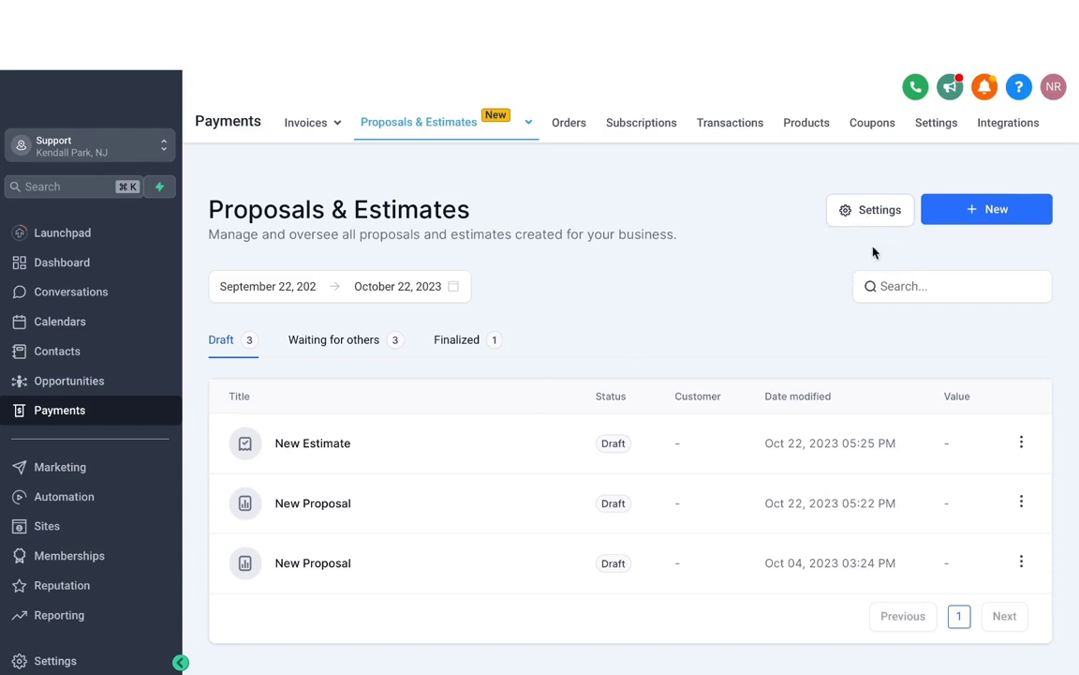
left_click(867, 204)
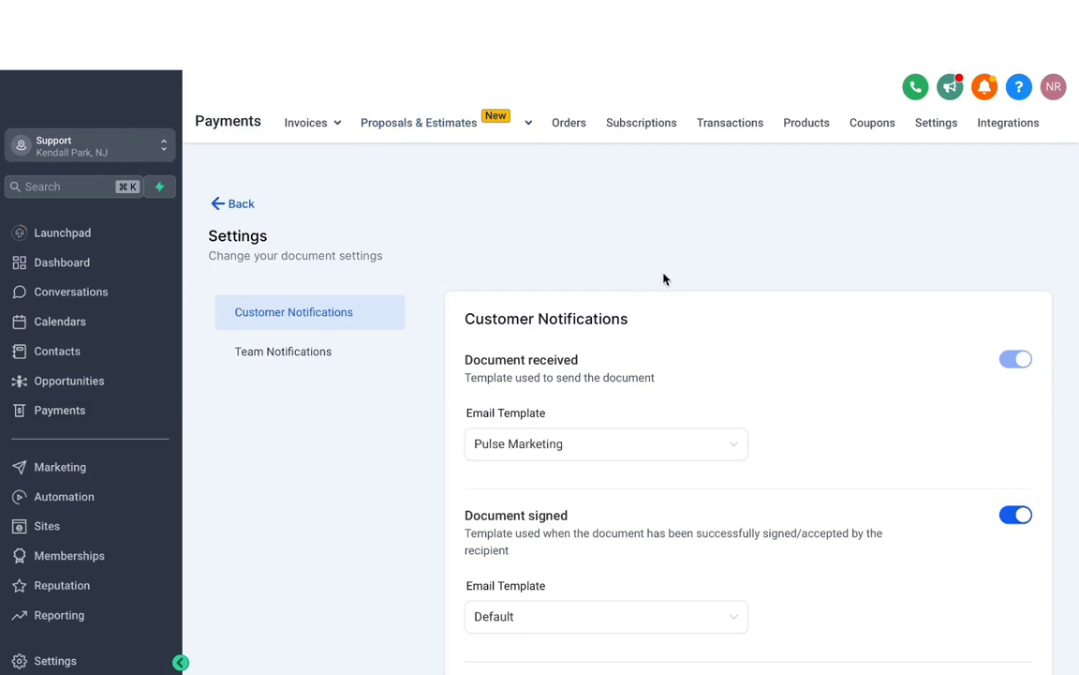
scroll(664, 278, "down", 1)
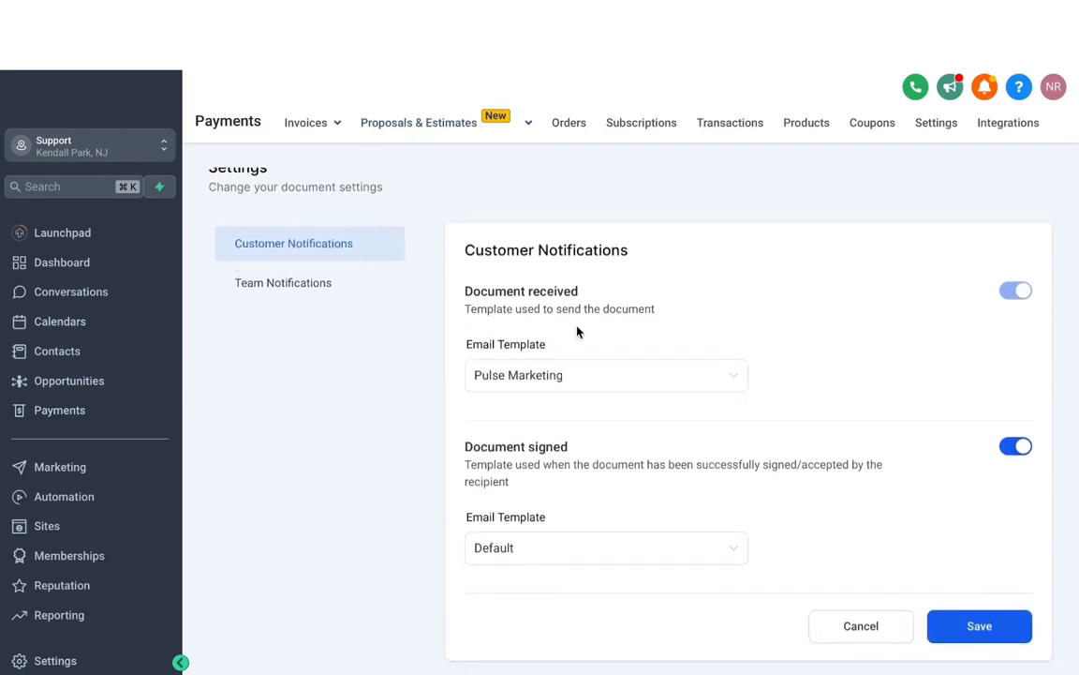
left_click(511, 376)
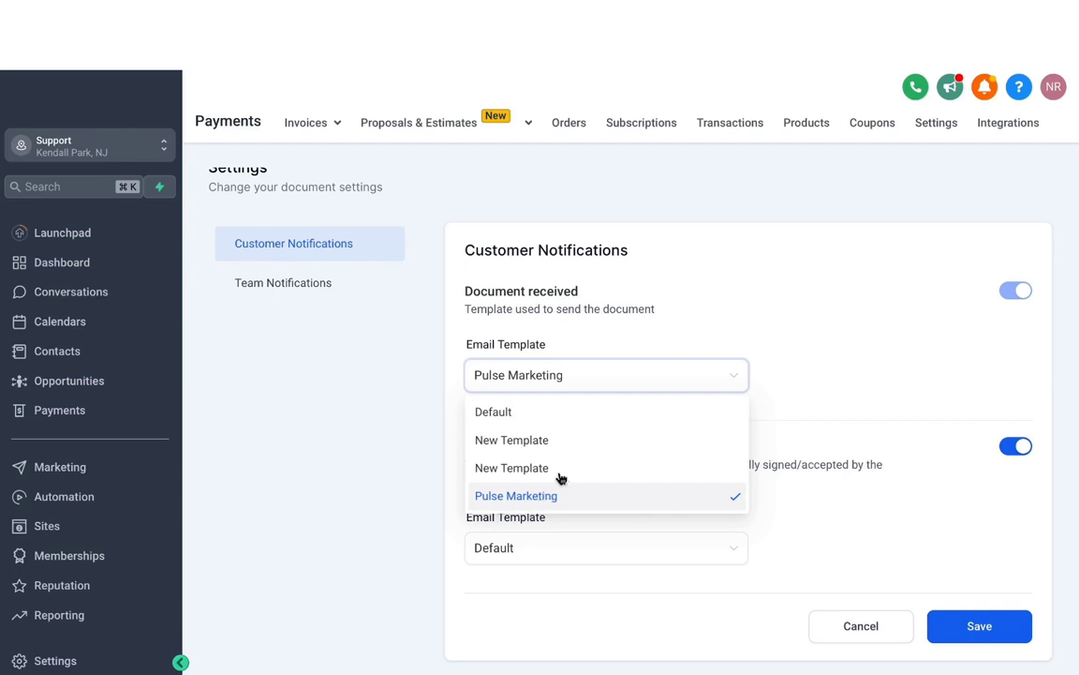
left_click(539, 507)
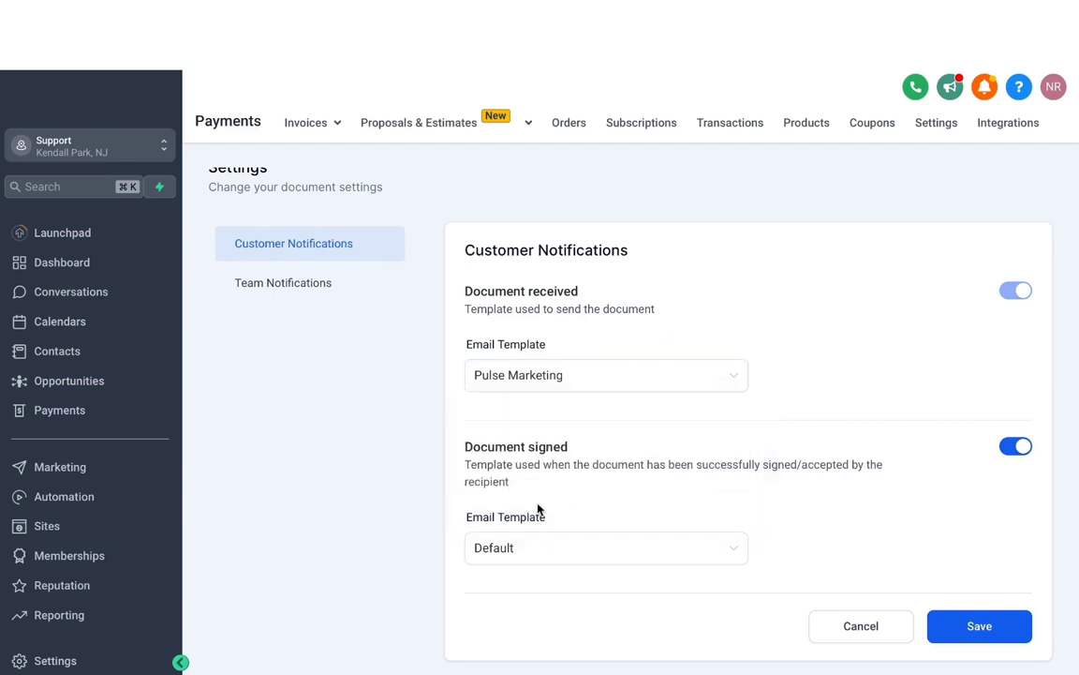
left_click(518, 546)
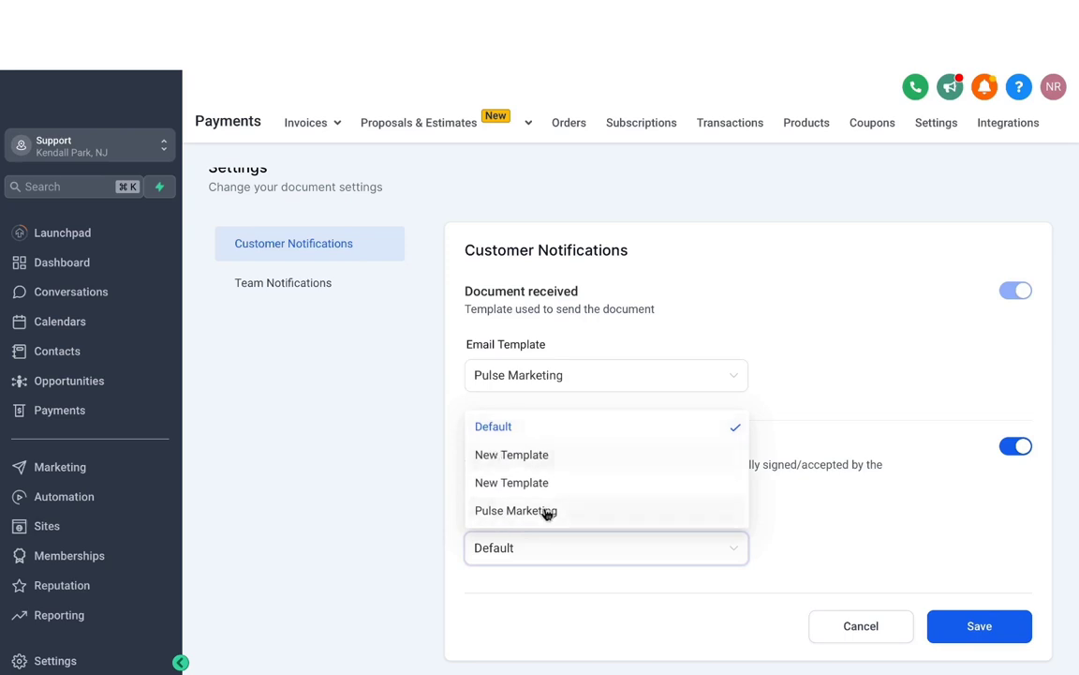
left_click(547, 512)
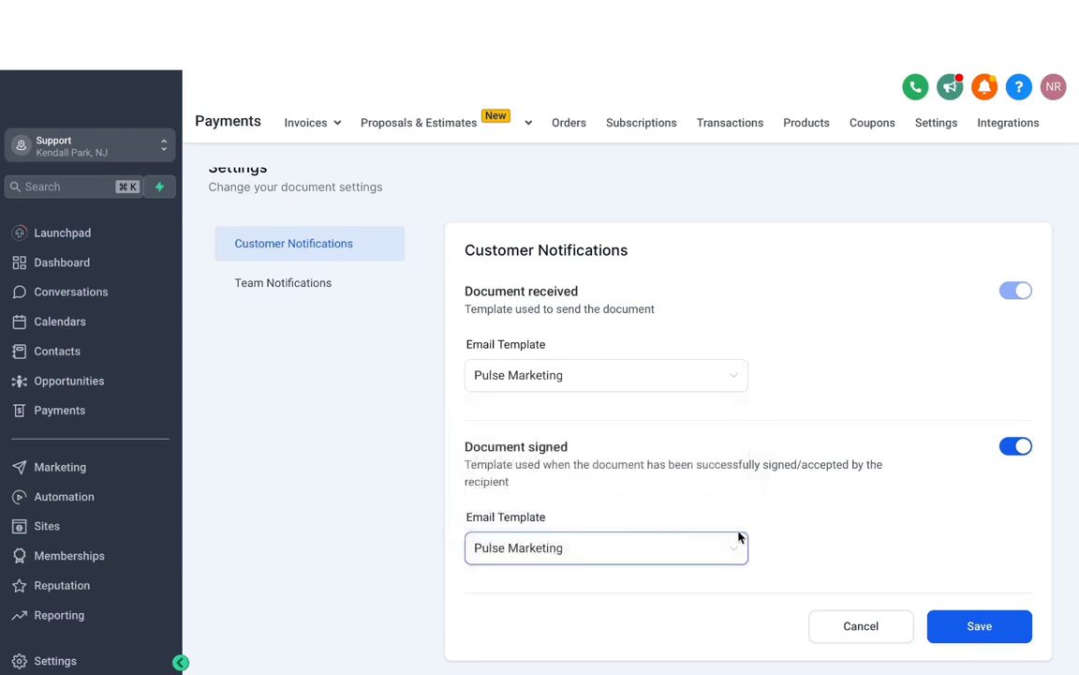
left_click(974, 636)
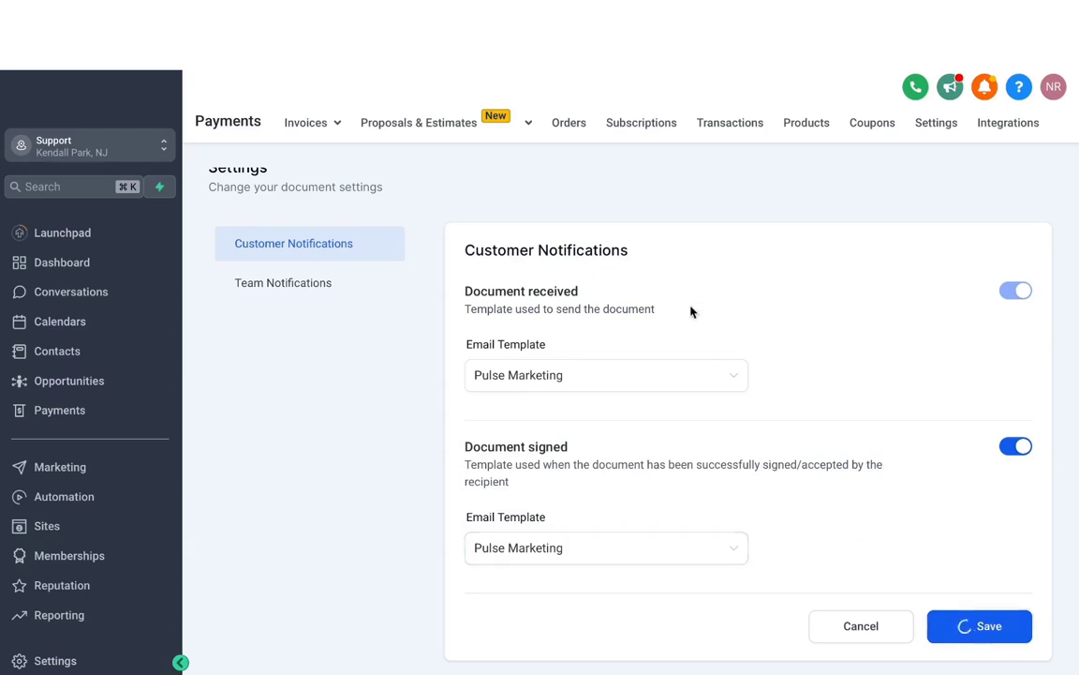
Check the team notification settings for signed documents and return to the list of all proposals and estimates.
left_click(305, 292)
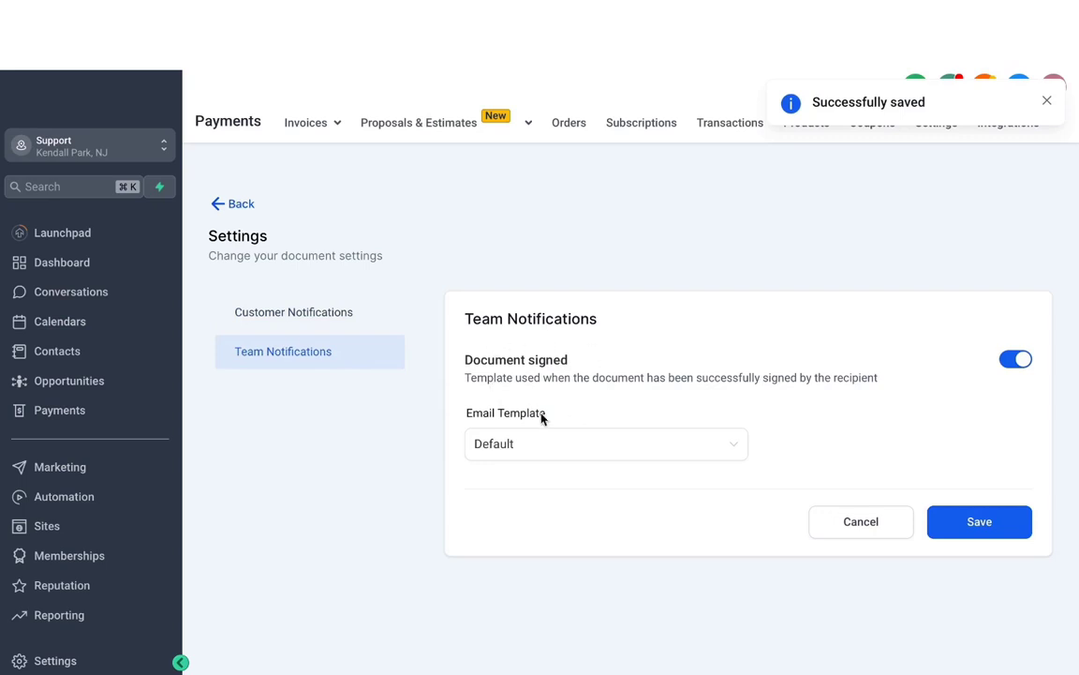
mouse_move(422, 127)
left_click(426, 161)
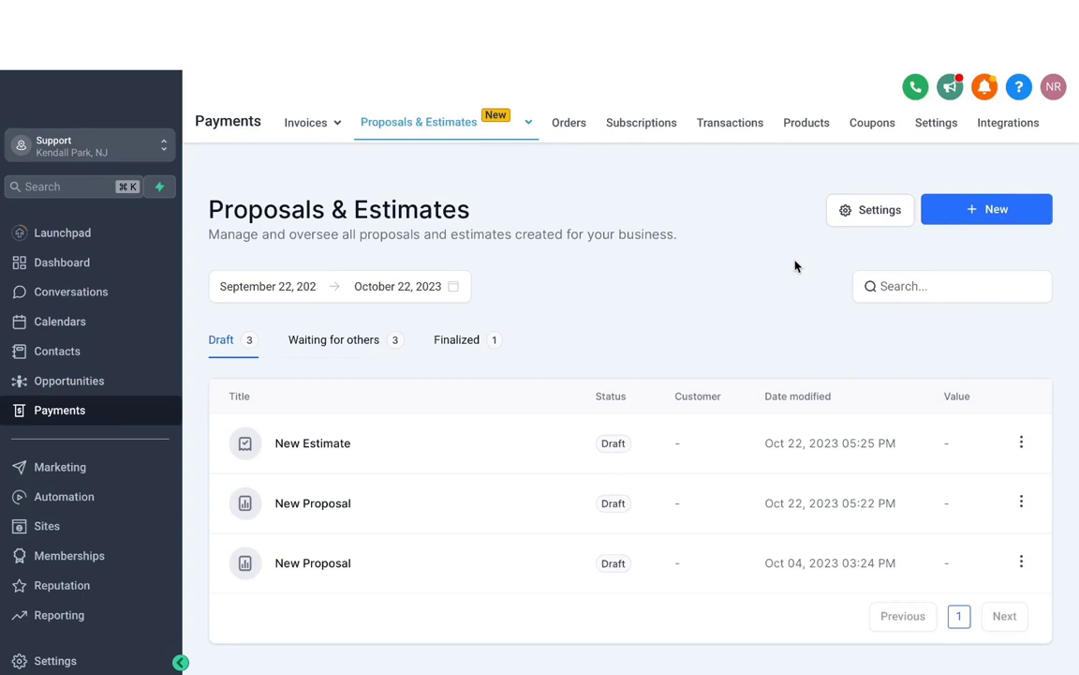
Use the MARKETING AUTOMATION TEMPLATE to generate a new proposal draft and return to the list of proposals and estimates.
left_click(419, 188)
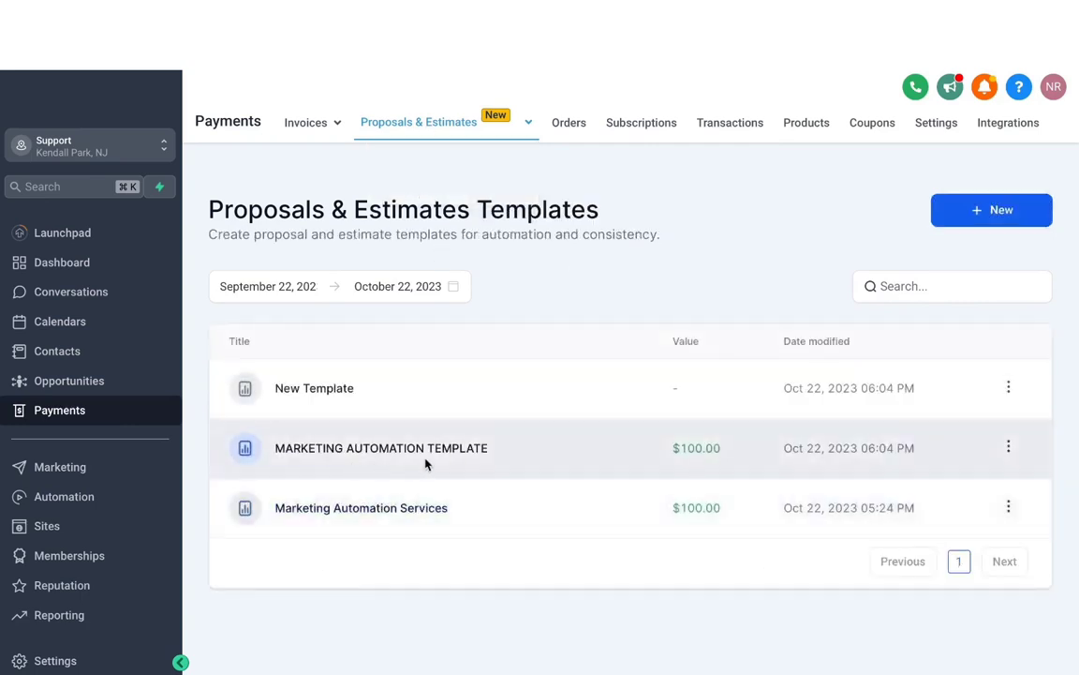
left_click(1008, 448)
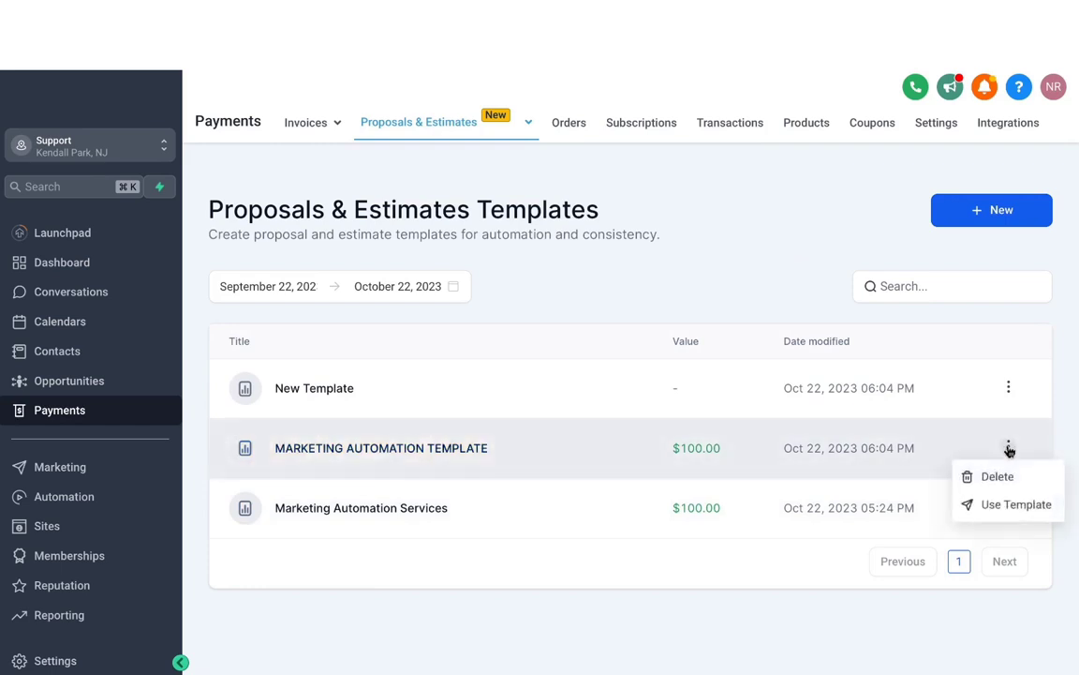
left_click(1008, 506)
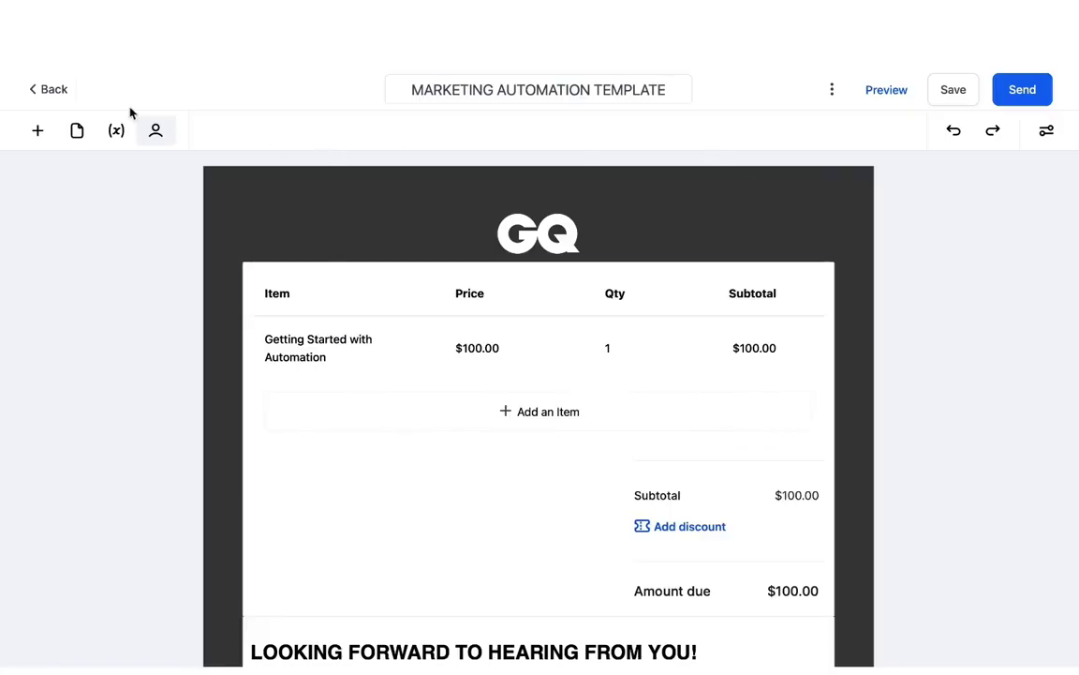
left_click(53, 86)
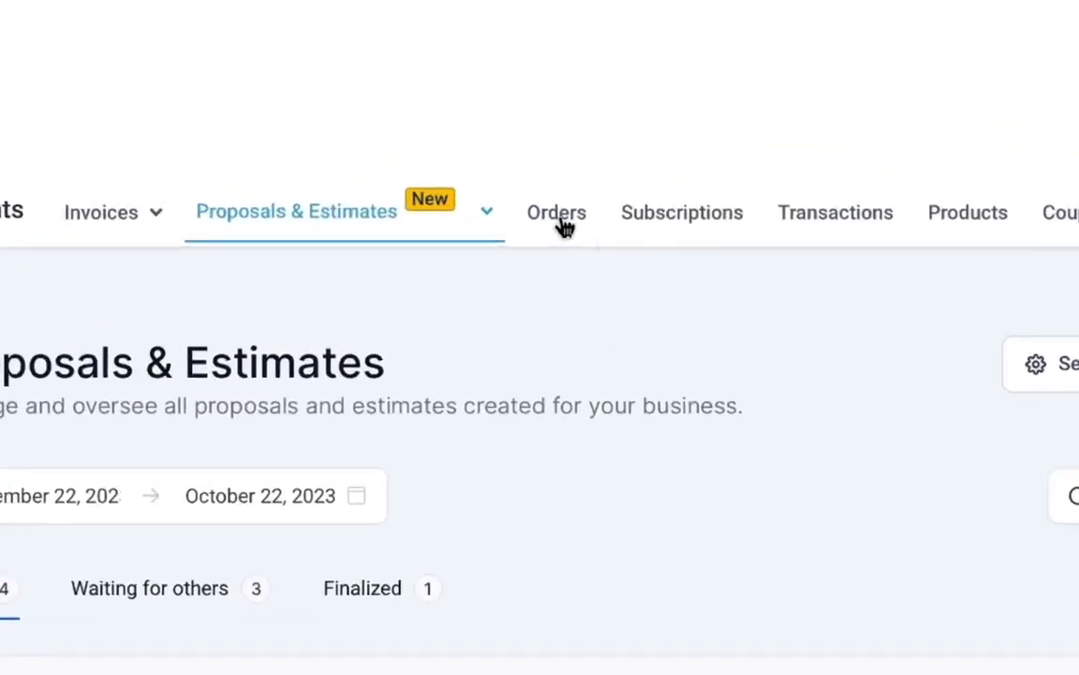
Review the orders, products, subscriptions and transactions recorded under Payments.
left_click(570, 126)
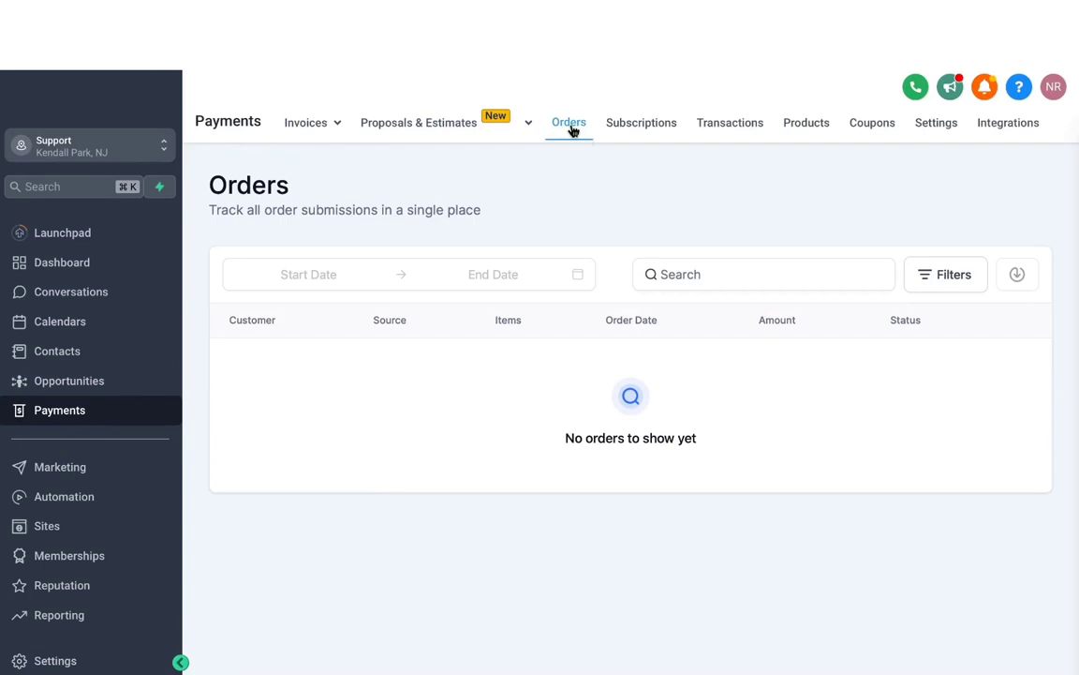
left_click(814, 125)
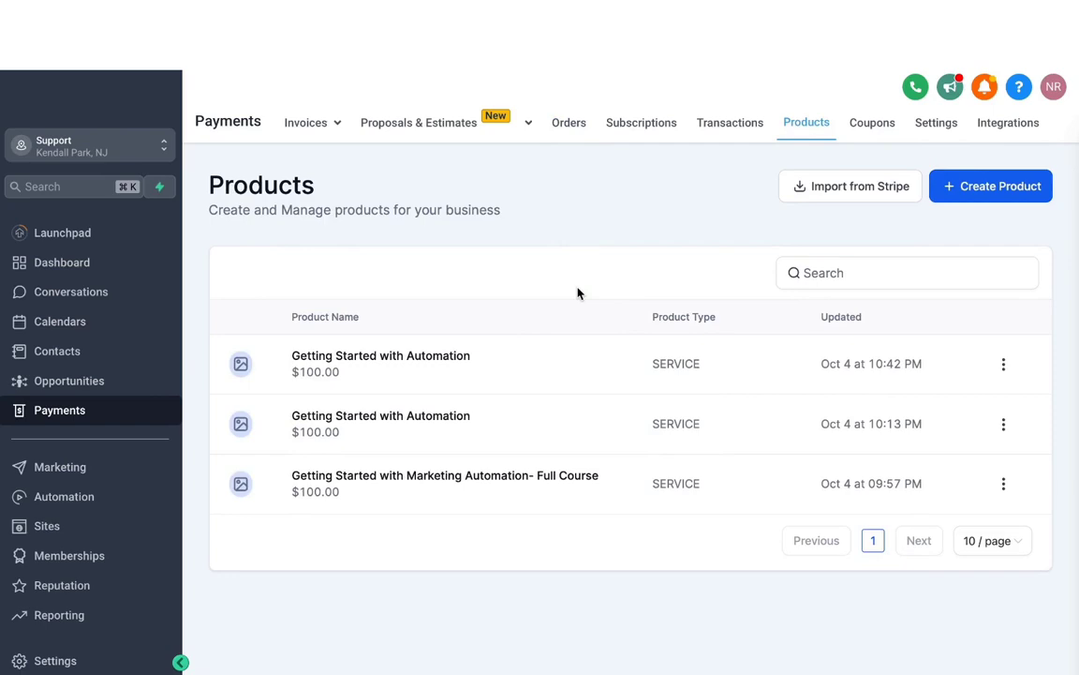
left_click(569, 125)
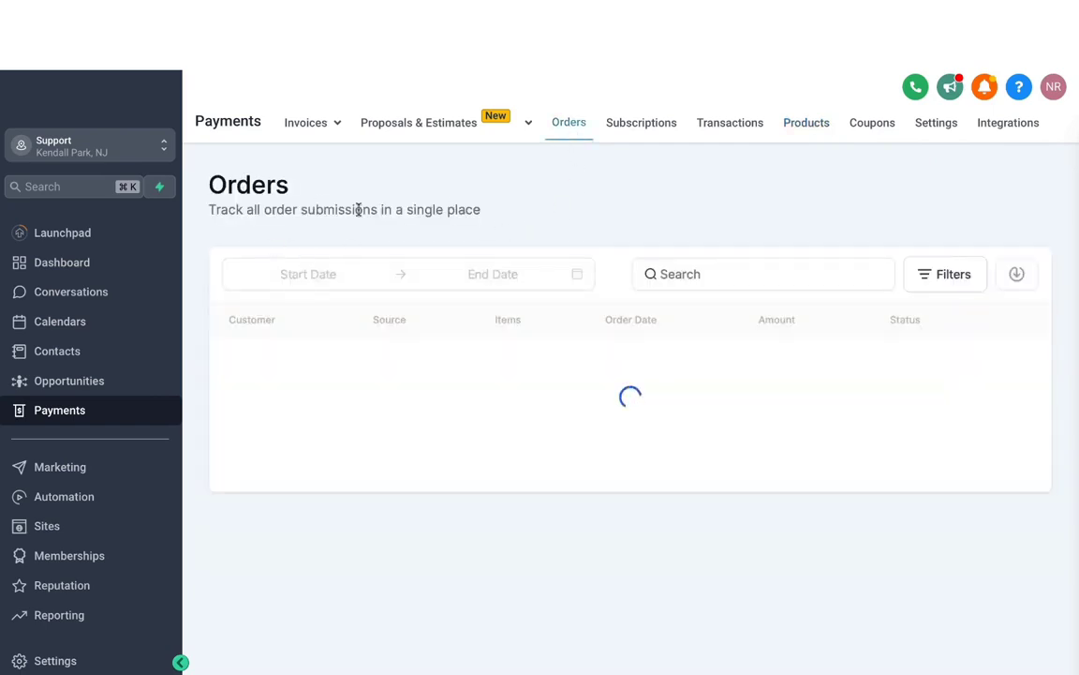
left_click(641, 123)
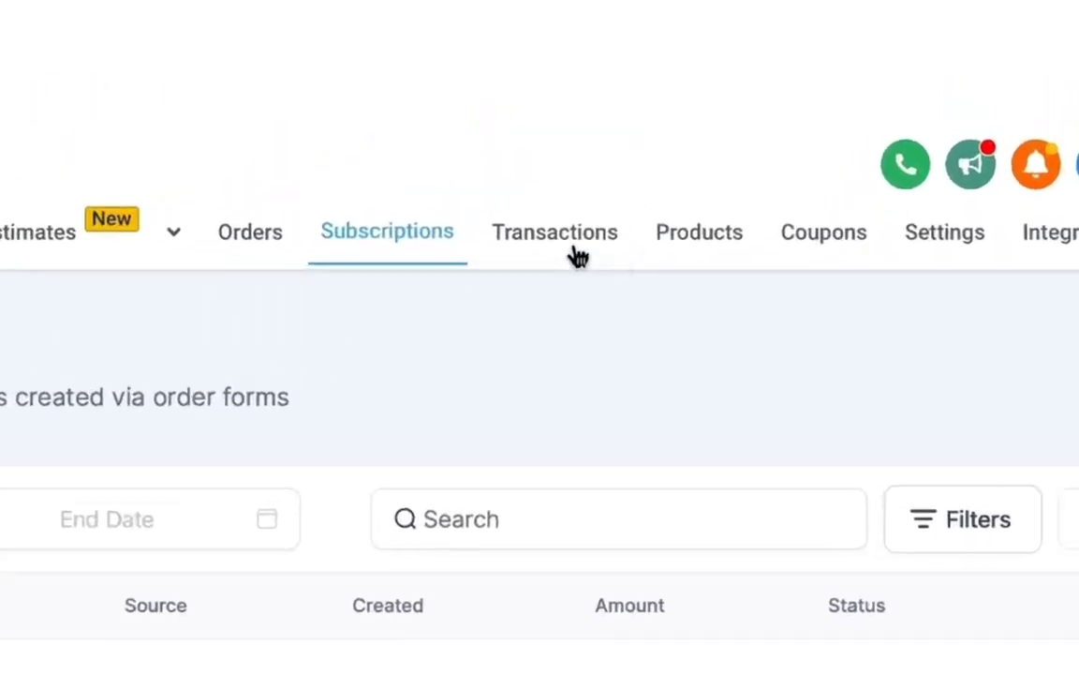
left_click(730, 123)
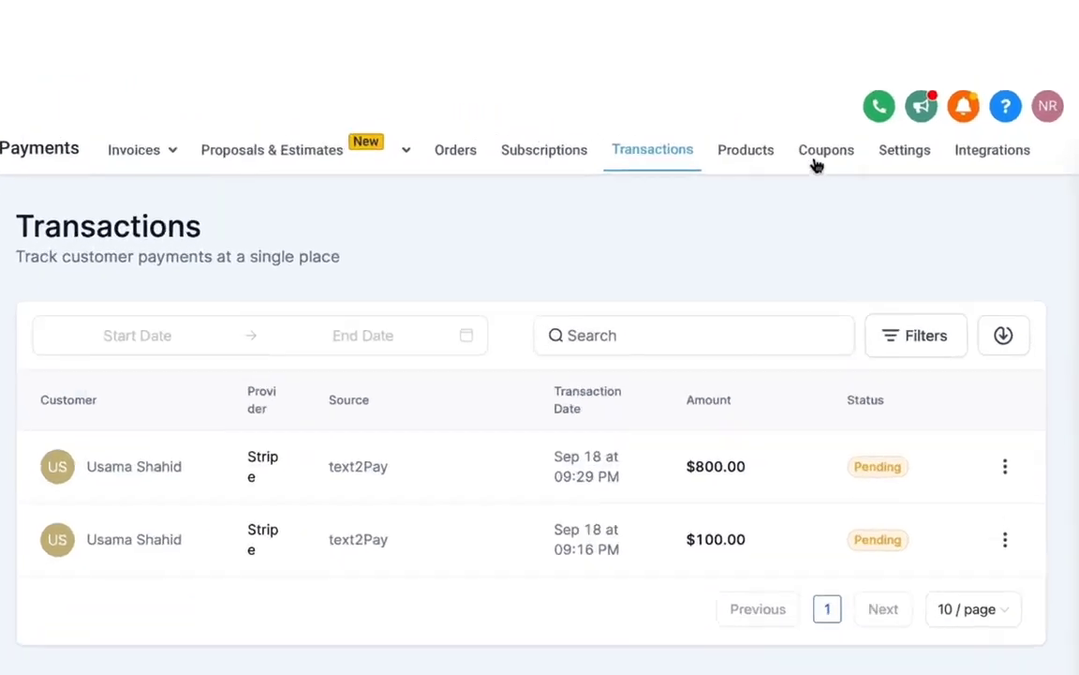
Start a new coupon named CHRISTMAS DISCOUNT with the coupon code CD20.
left_click(874, 129)
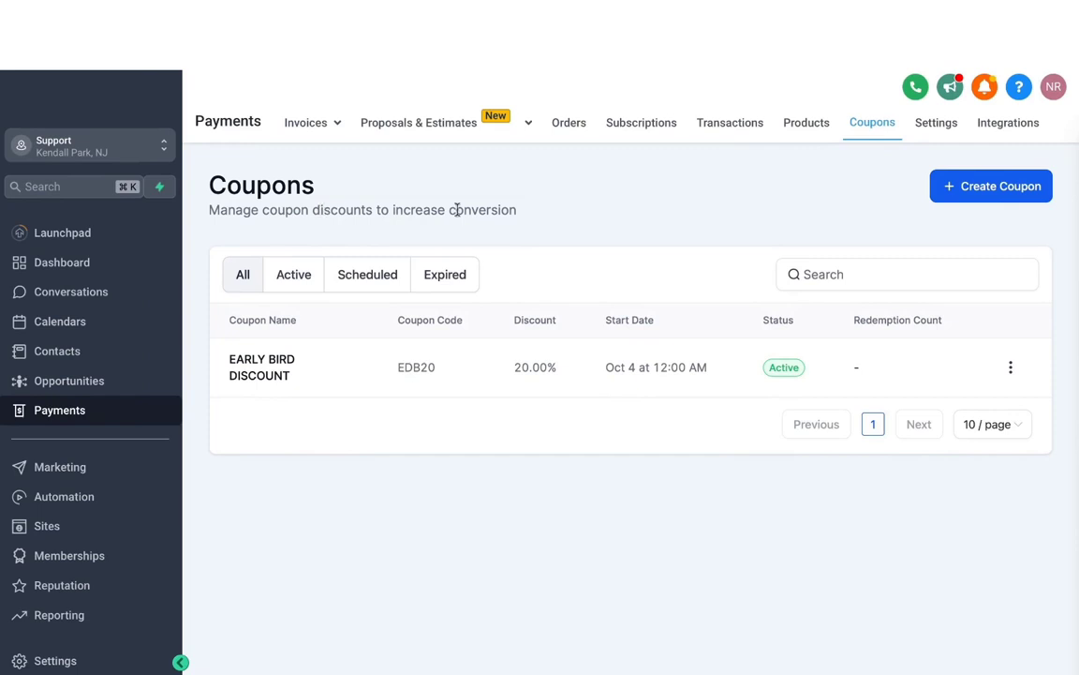
left_click(969, 193)
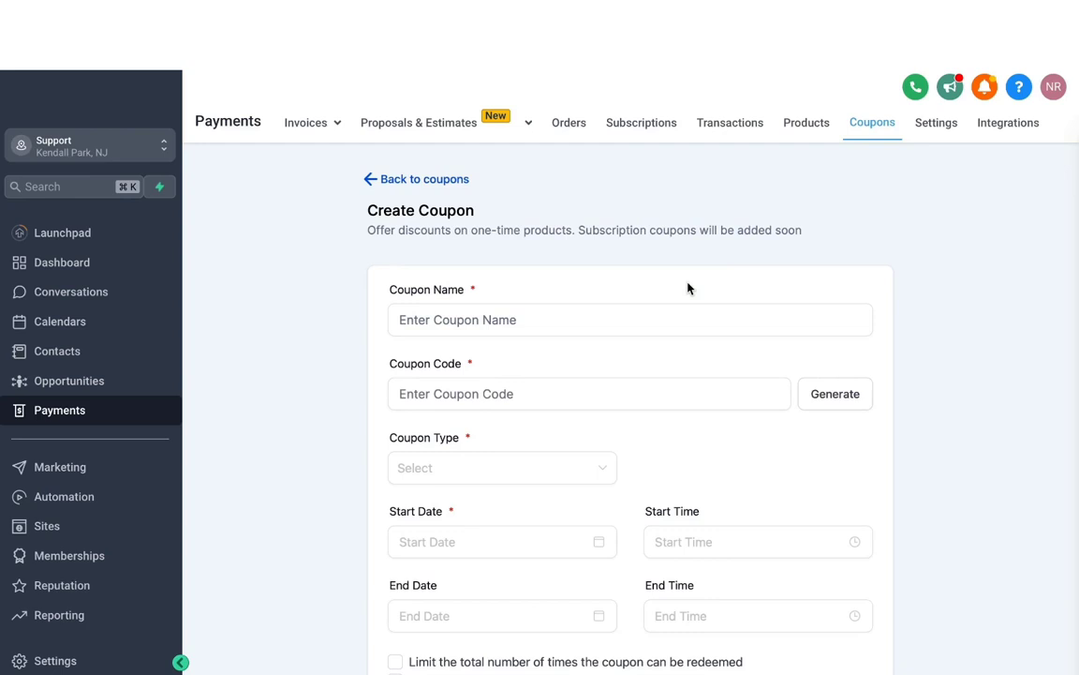
scroll(458, 216, "down", 1)
scroll(491, 222, "down", 1)
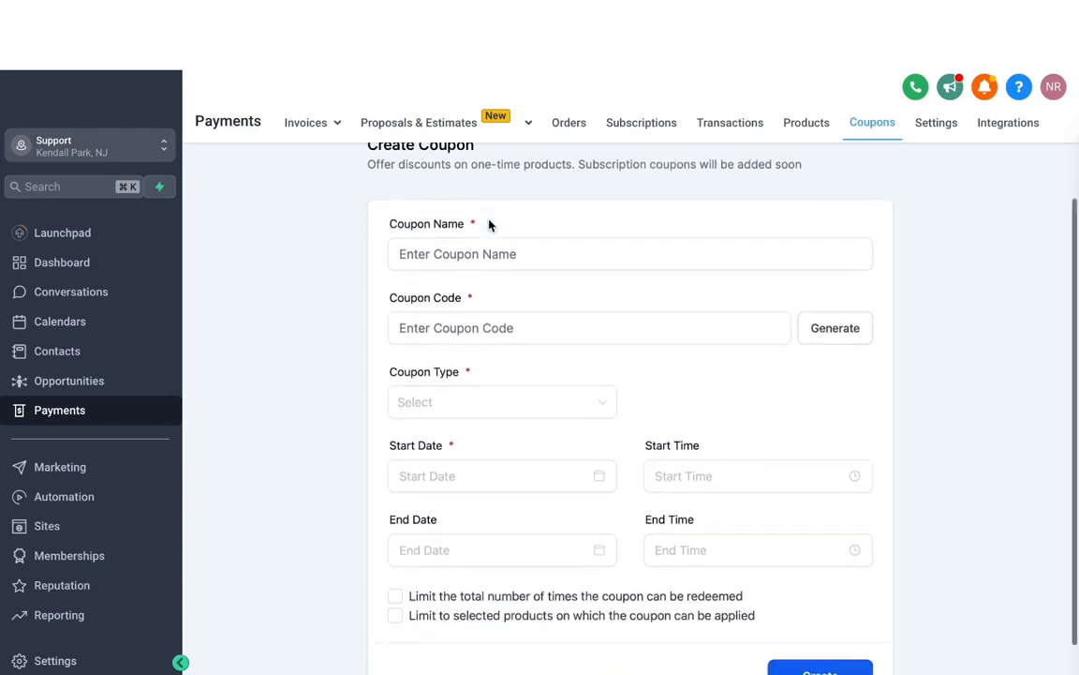
left_click(460, 251)
type("C")
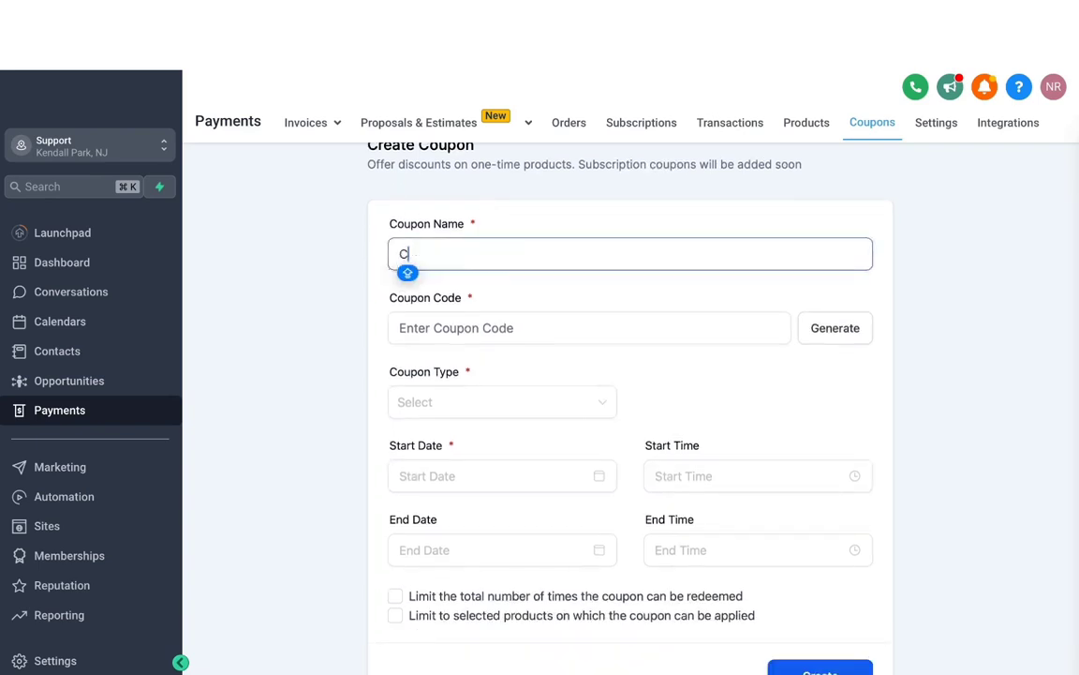
type("HRISTMAS DISCOUNT")
key("Tab")
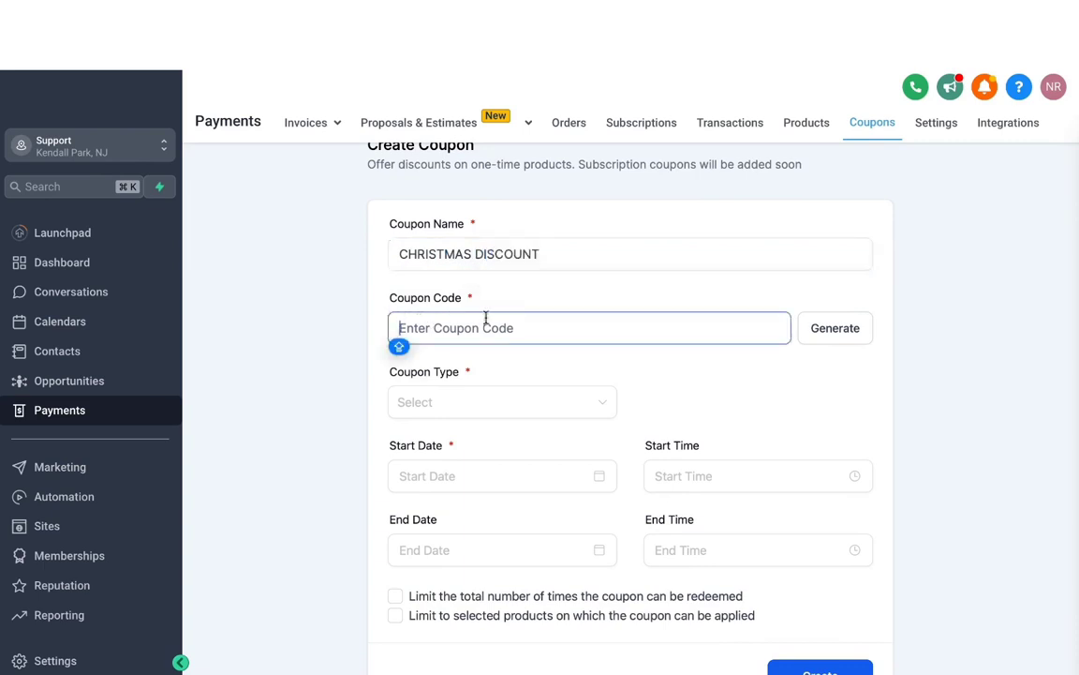
type("CD20")
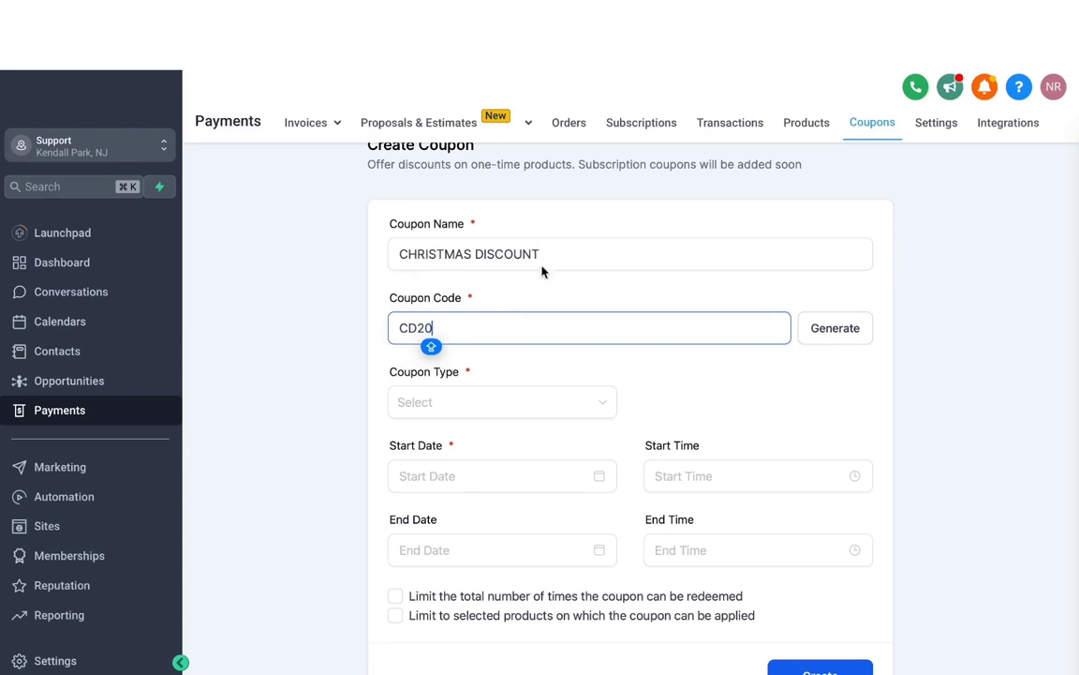
Make it a percentage coupon with a 20% discount and set the start date to October 22, 2023.
scroll(553, 262, "down", 1)
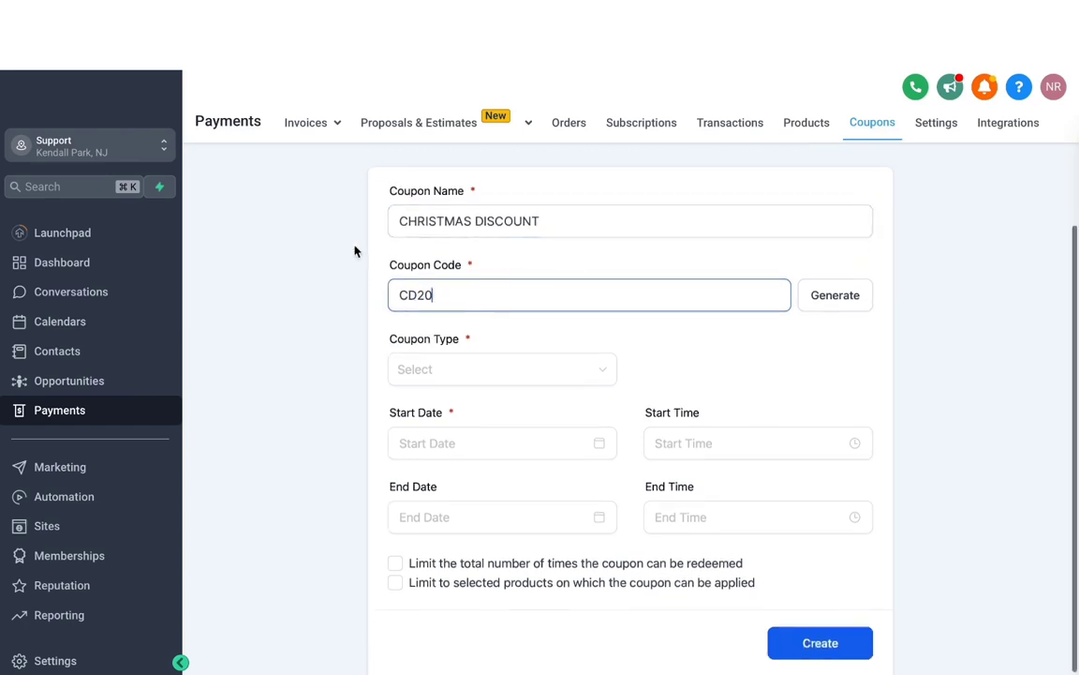
left_click(459, 371)
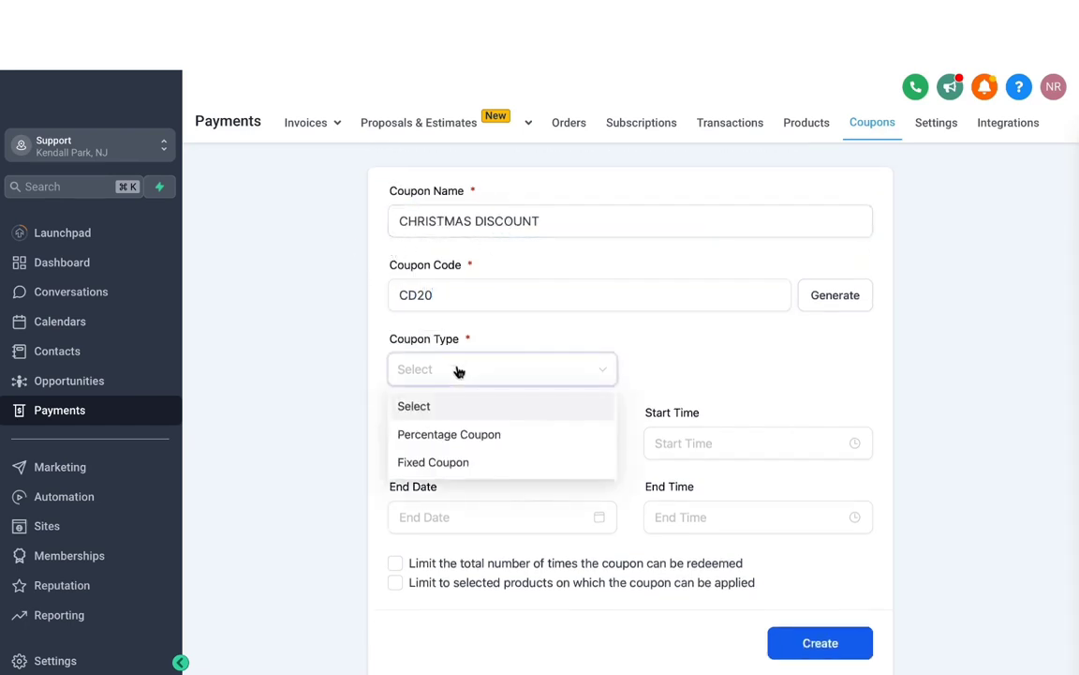
left_click(442, 436)
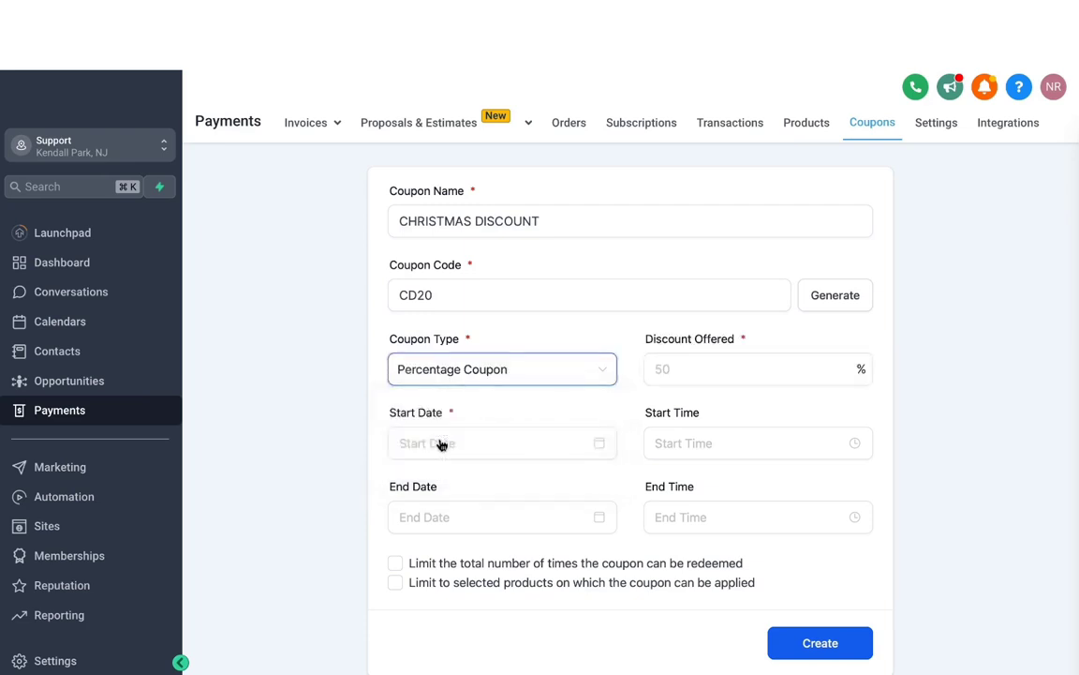
left_click(683, 368)
type("20")
left_click(477, 399)
scroll(477, 399, "down", 1)
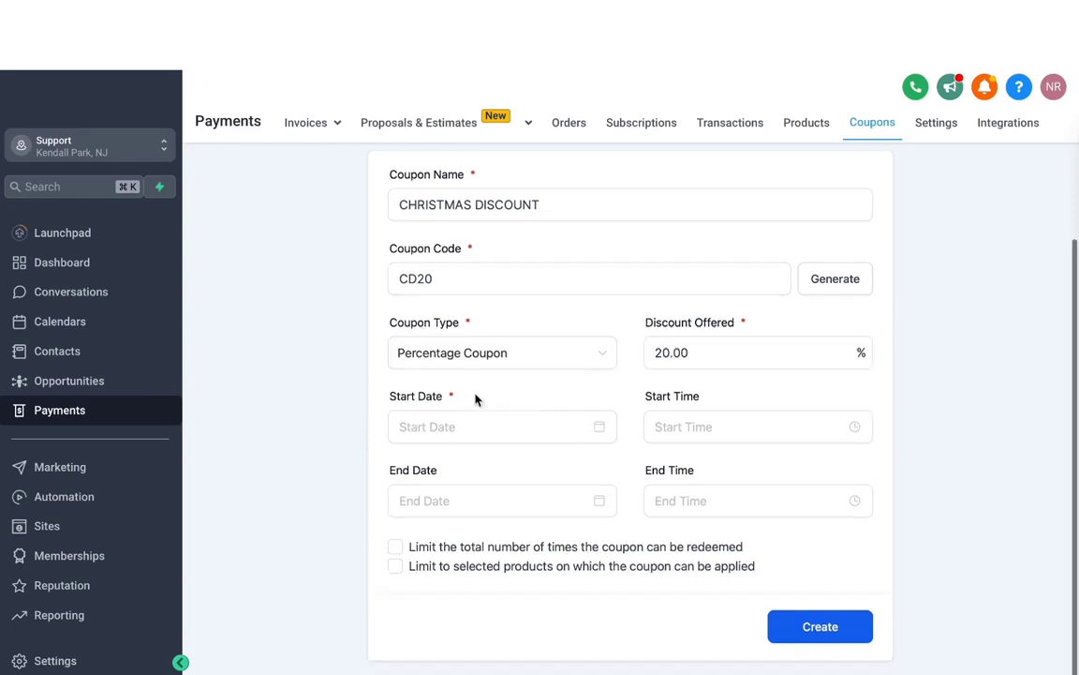
left_click(431, 427)
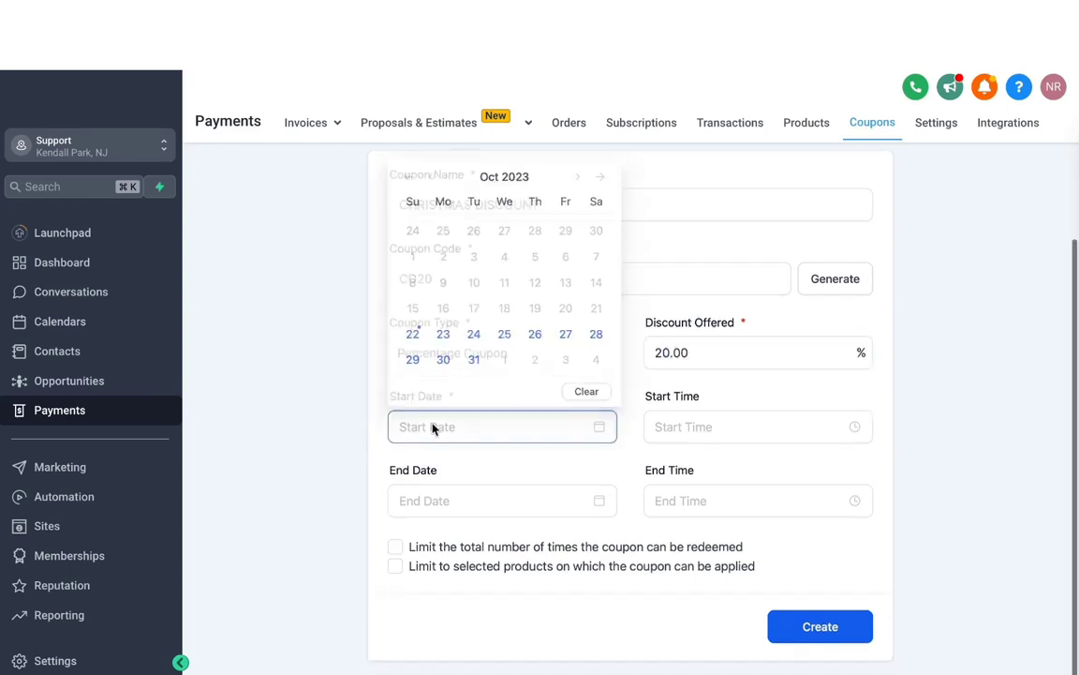
left_click(414, 335)
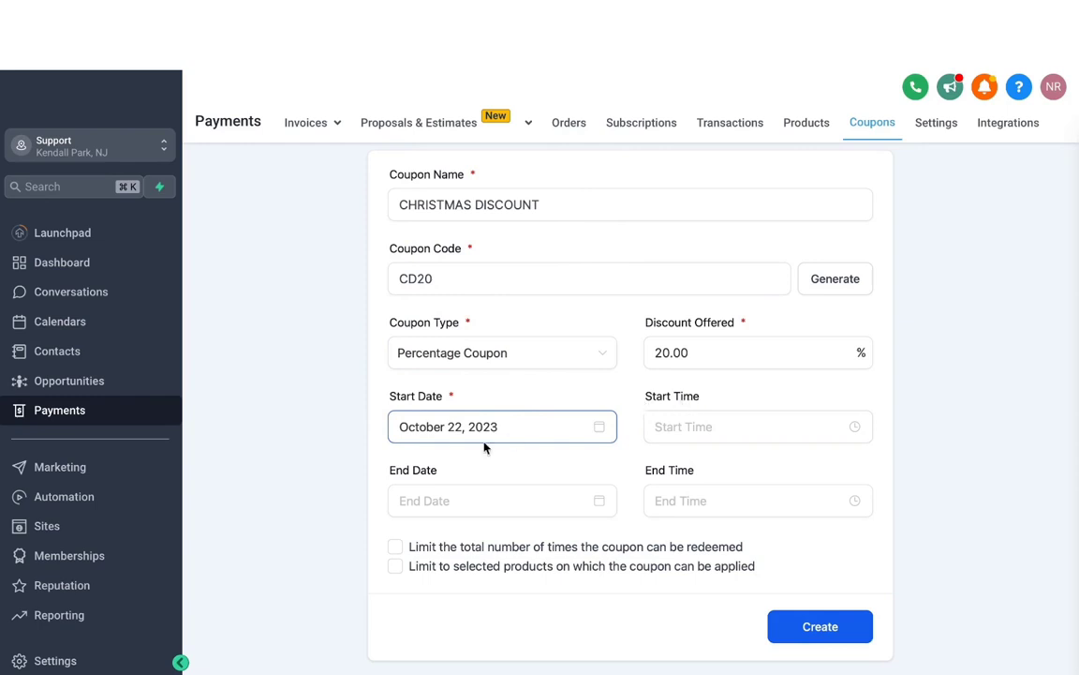
Limit the total number of times the coupon can be redeemed to 50.
left_click(396, 548)
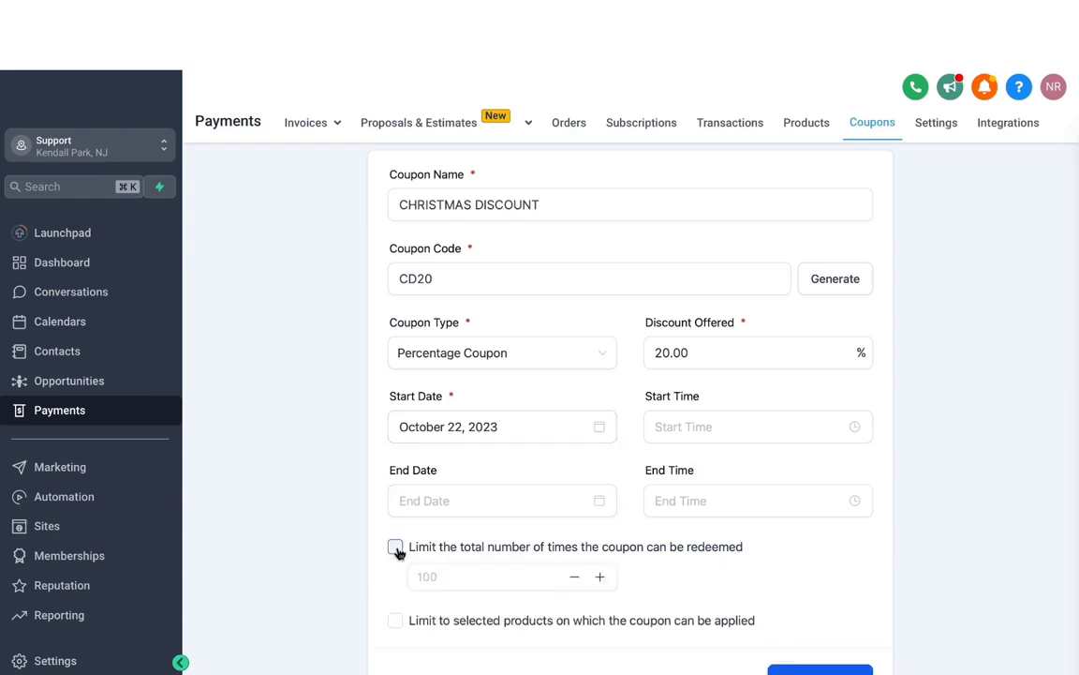
scroll(529, 553, "down", 1)
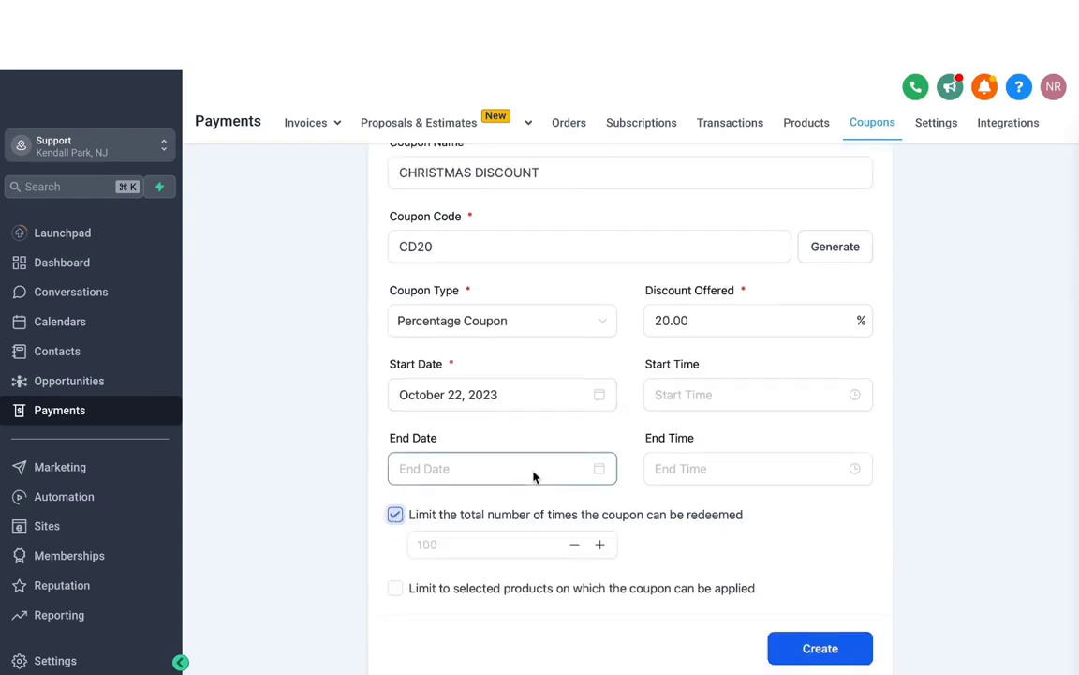
left_click(462, 540)
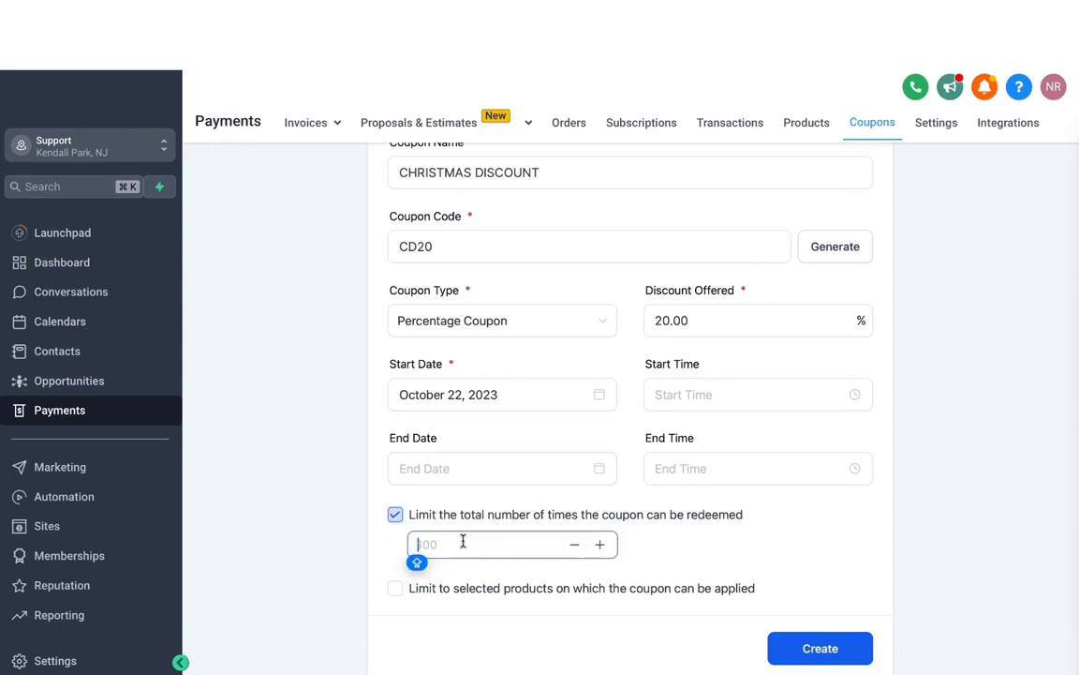
type("50")
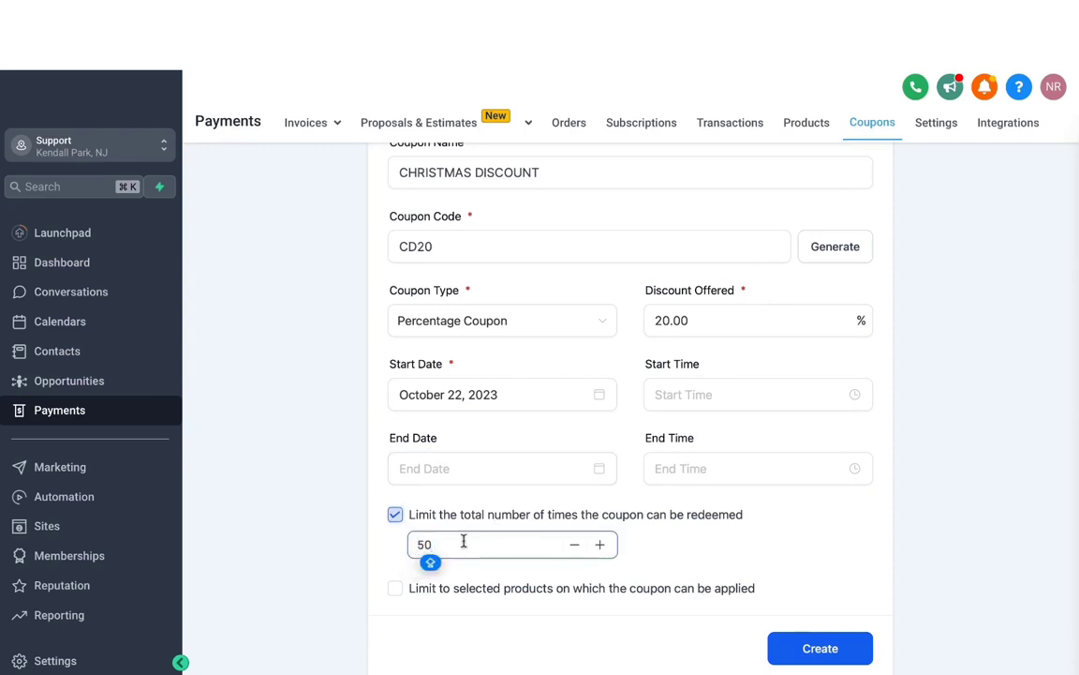
Restrict the coupon to selected products and choose the first listed Getting Started with Automation product.
scroll(462, 562, "down", 1)
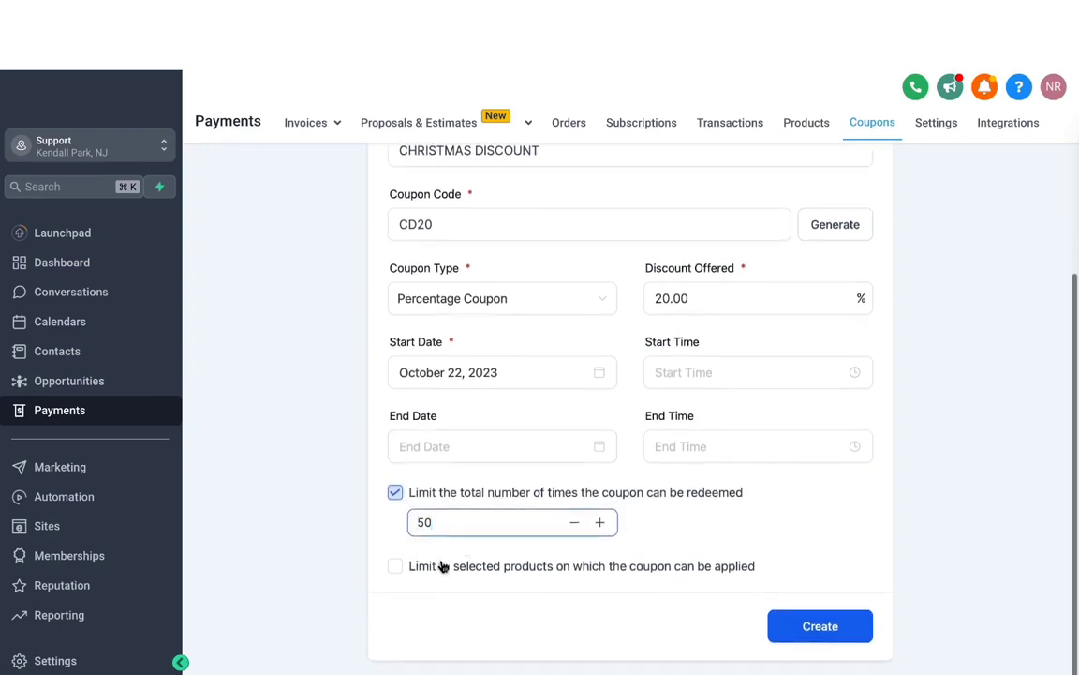
left_click(395, 566)
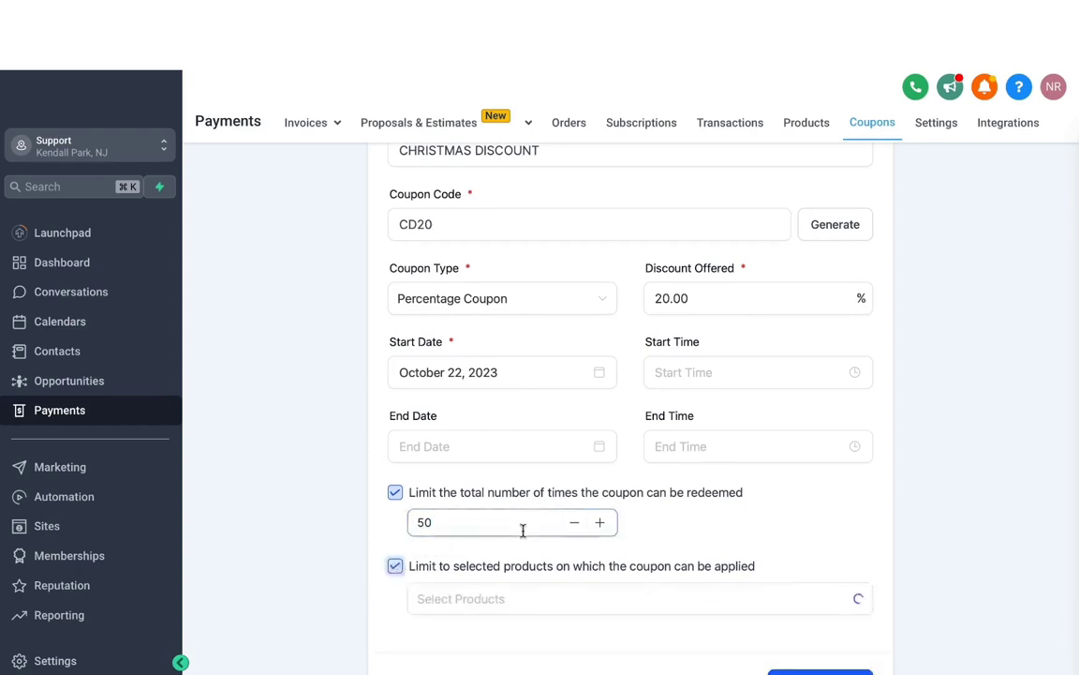
scroll(523, 530, "down", 1)
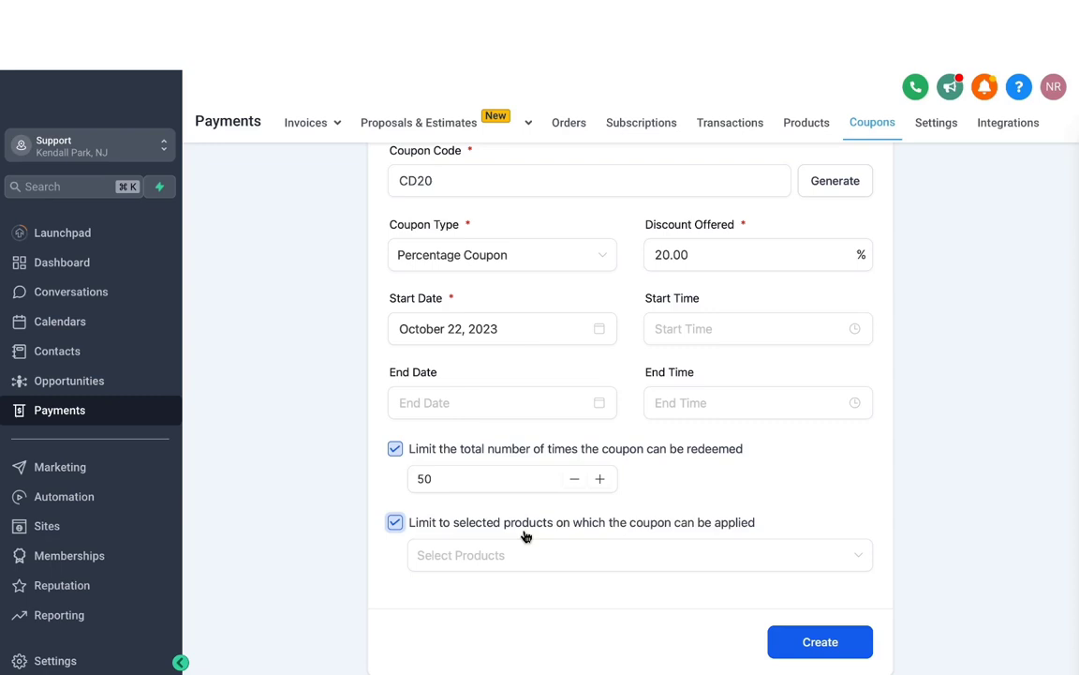
left_click(508, 554)
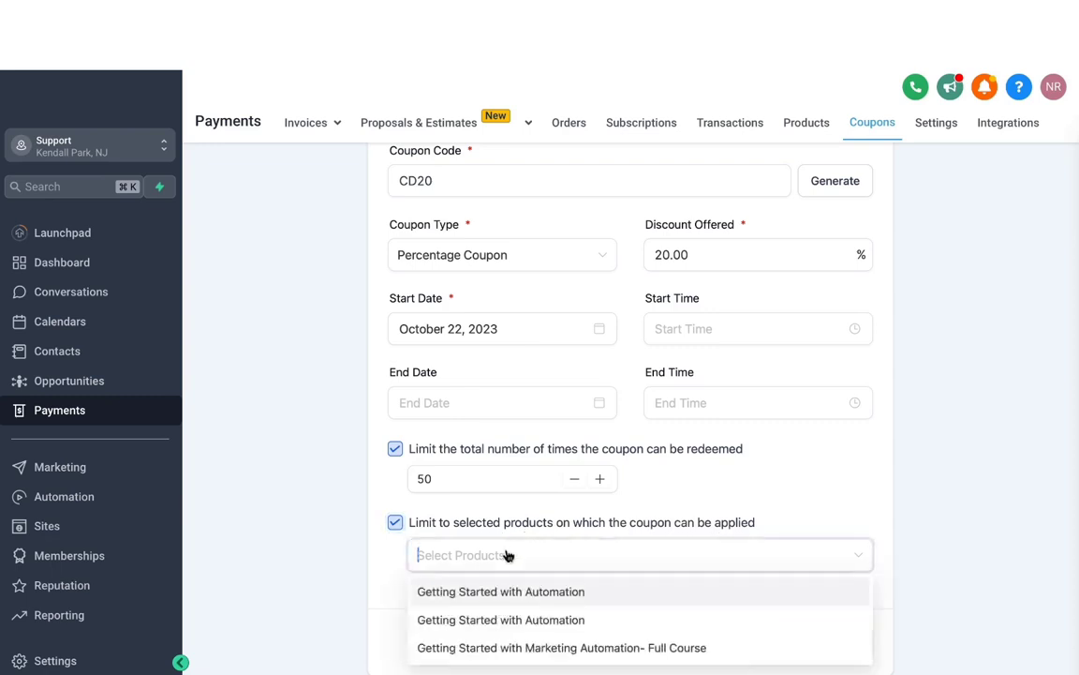
scroll(508, 553, "down", 1)
left_click(521, 575)
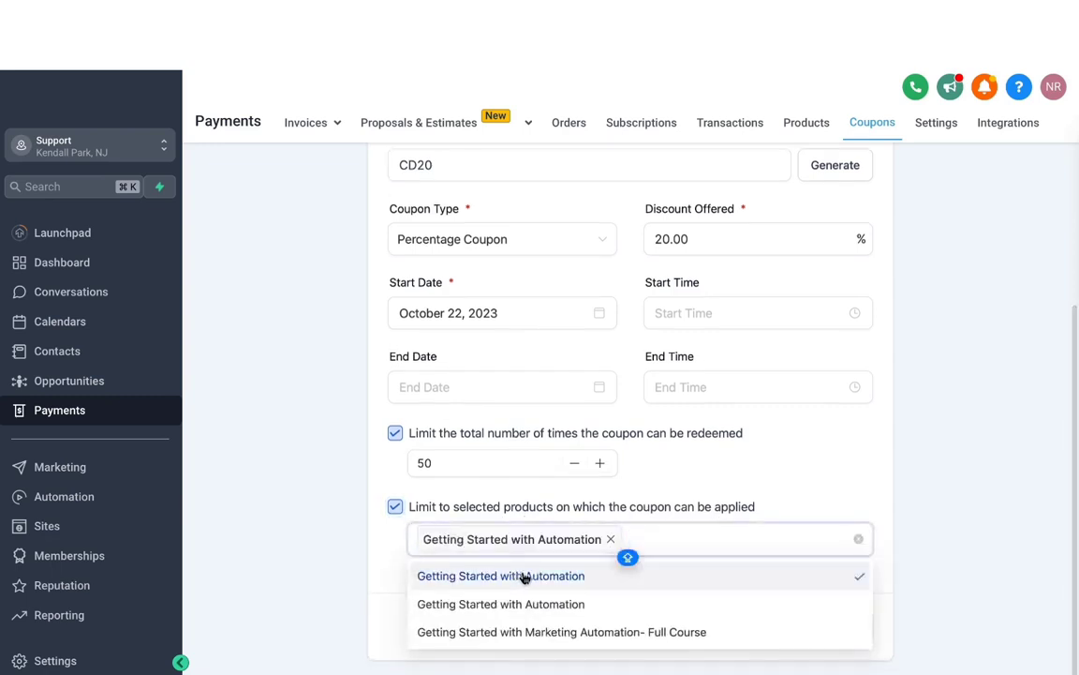
left_click(801, 486)
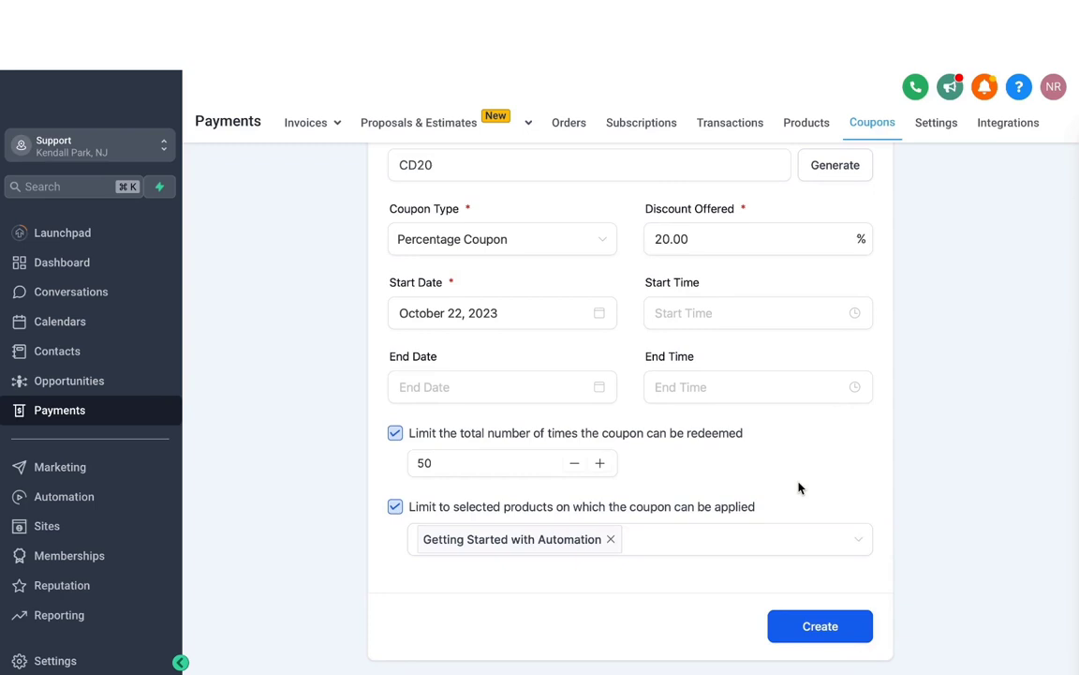
Check the completed coupon details and create the coupon.
scroll(803, 463, "up", 3)
scroll(807, 438, "down", 3)
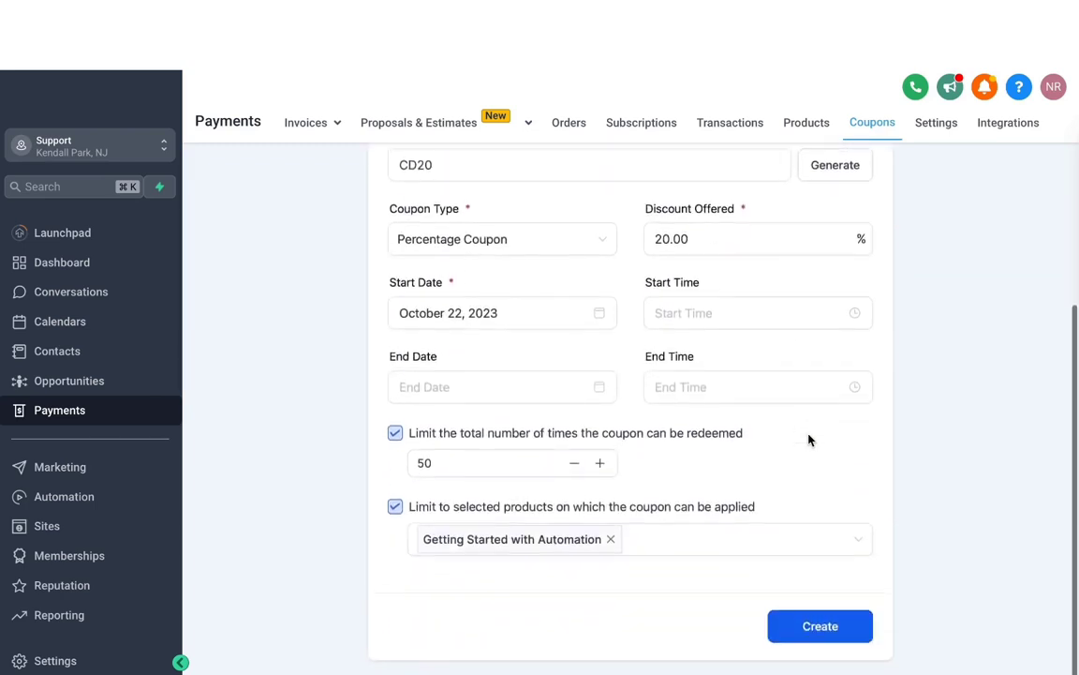
left_click(821, 628)
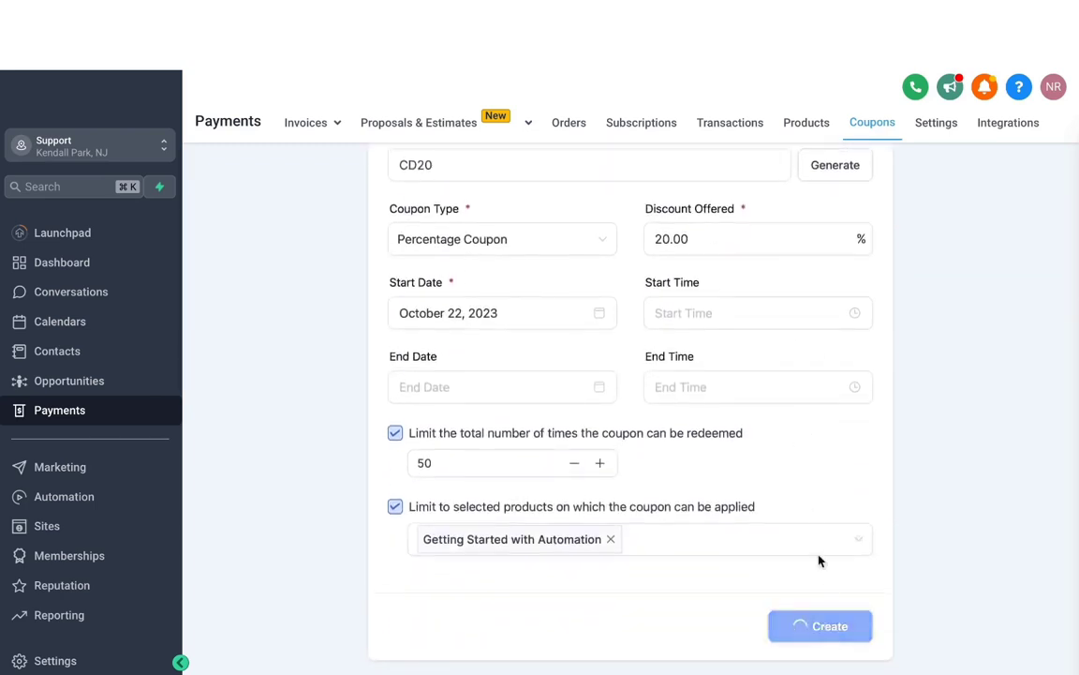